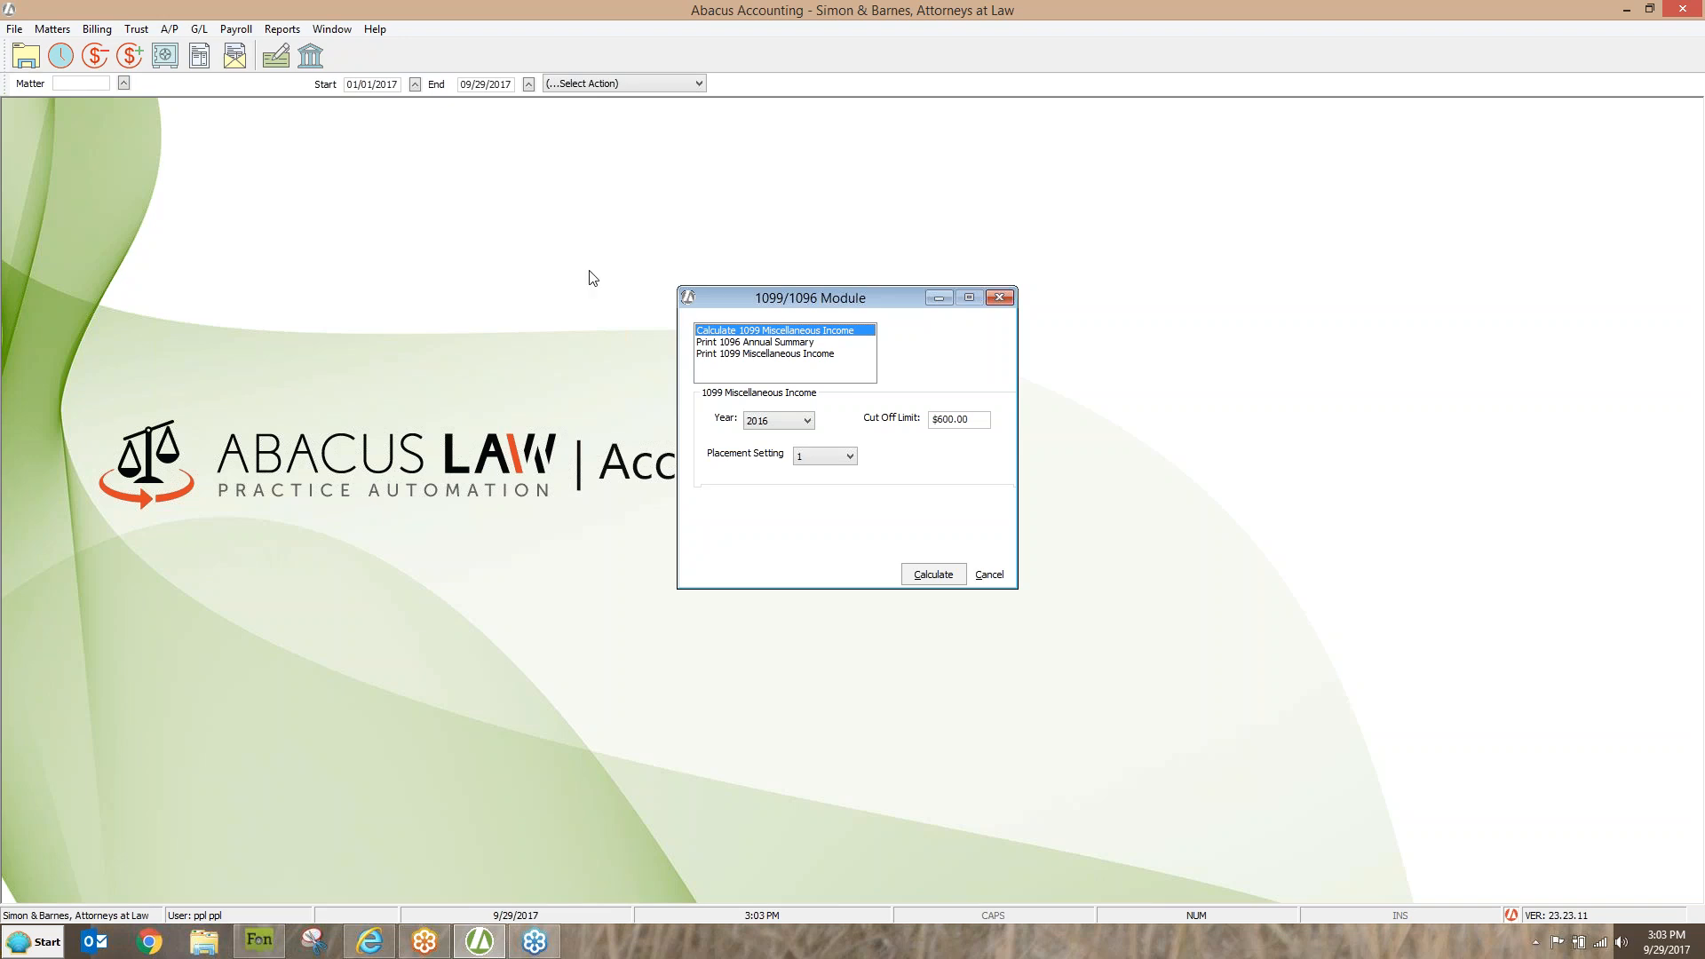
Review the Print 1099 Miscellaneous Income options and output destinations, and close the 1099/1096 module
{"action": "left_click", "coordinate": [746, 354]}
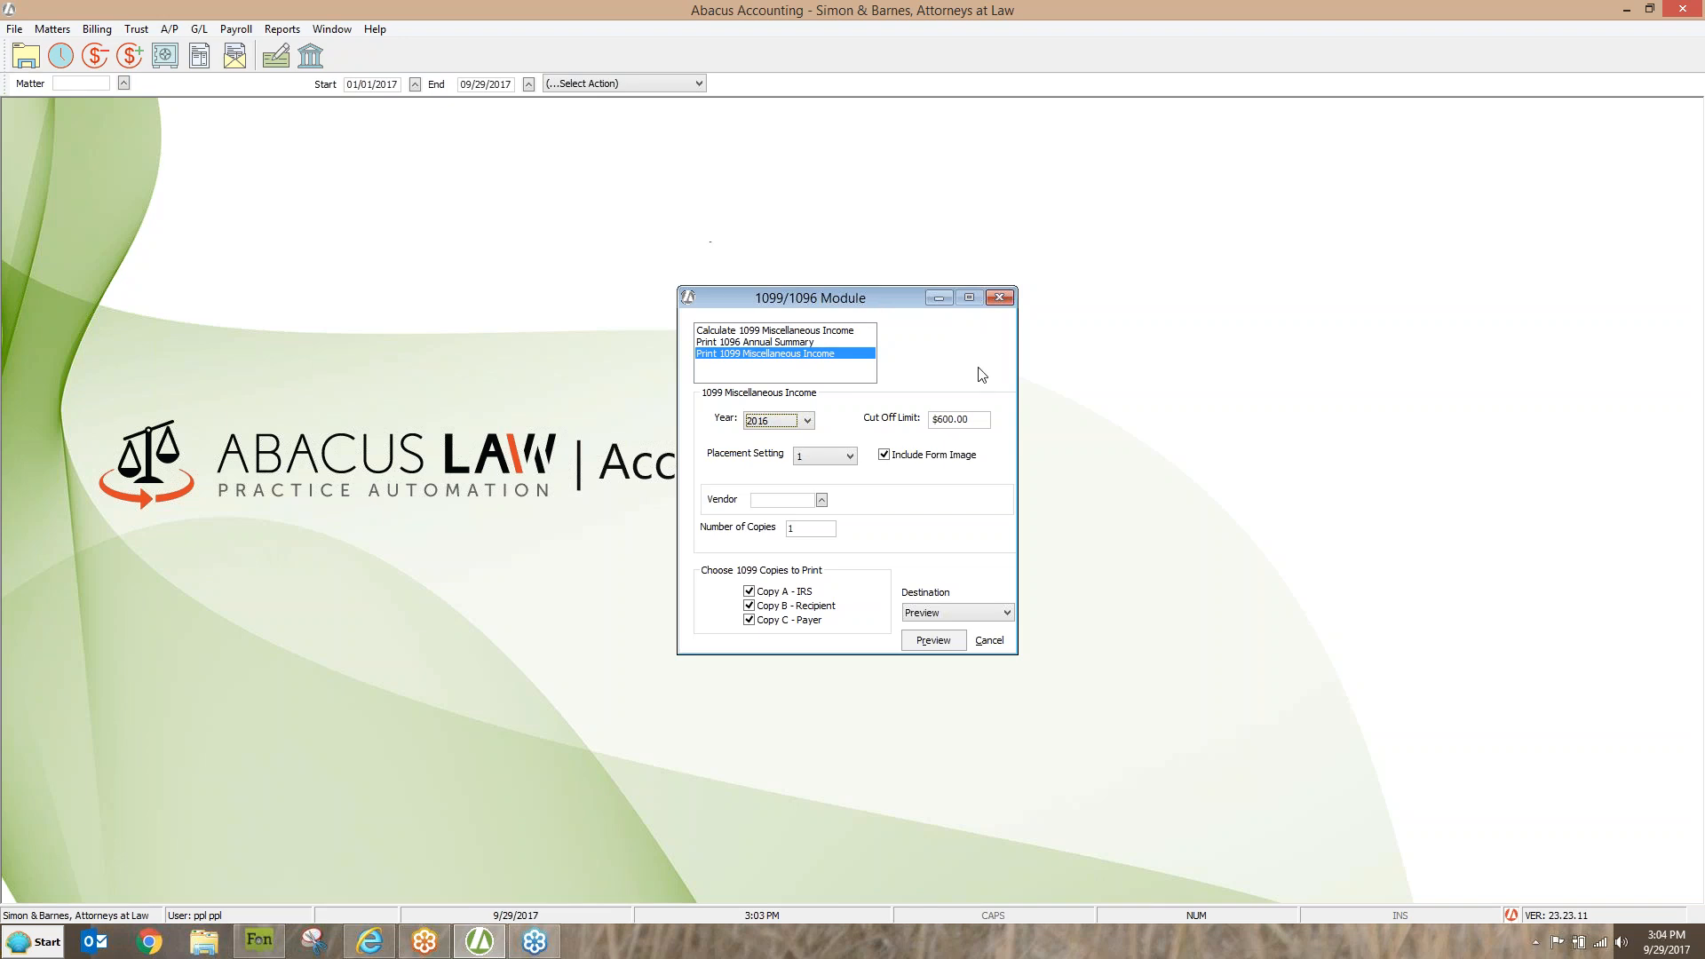
{"action": "left_click", "coordinate": [1008, 612]}
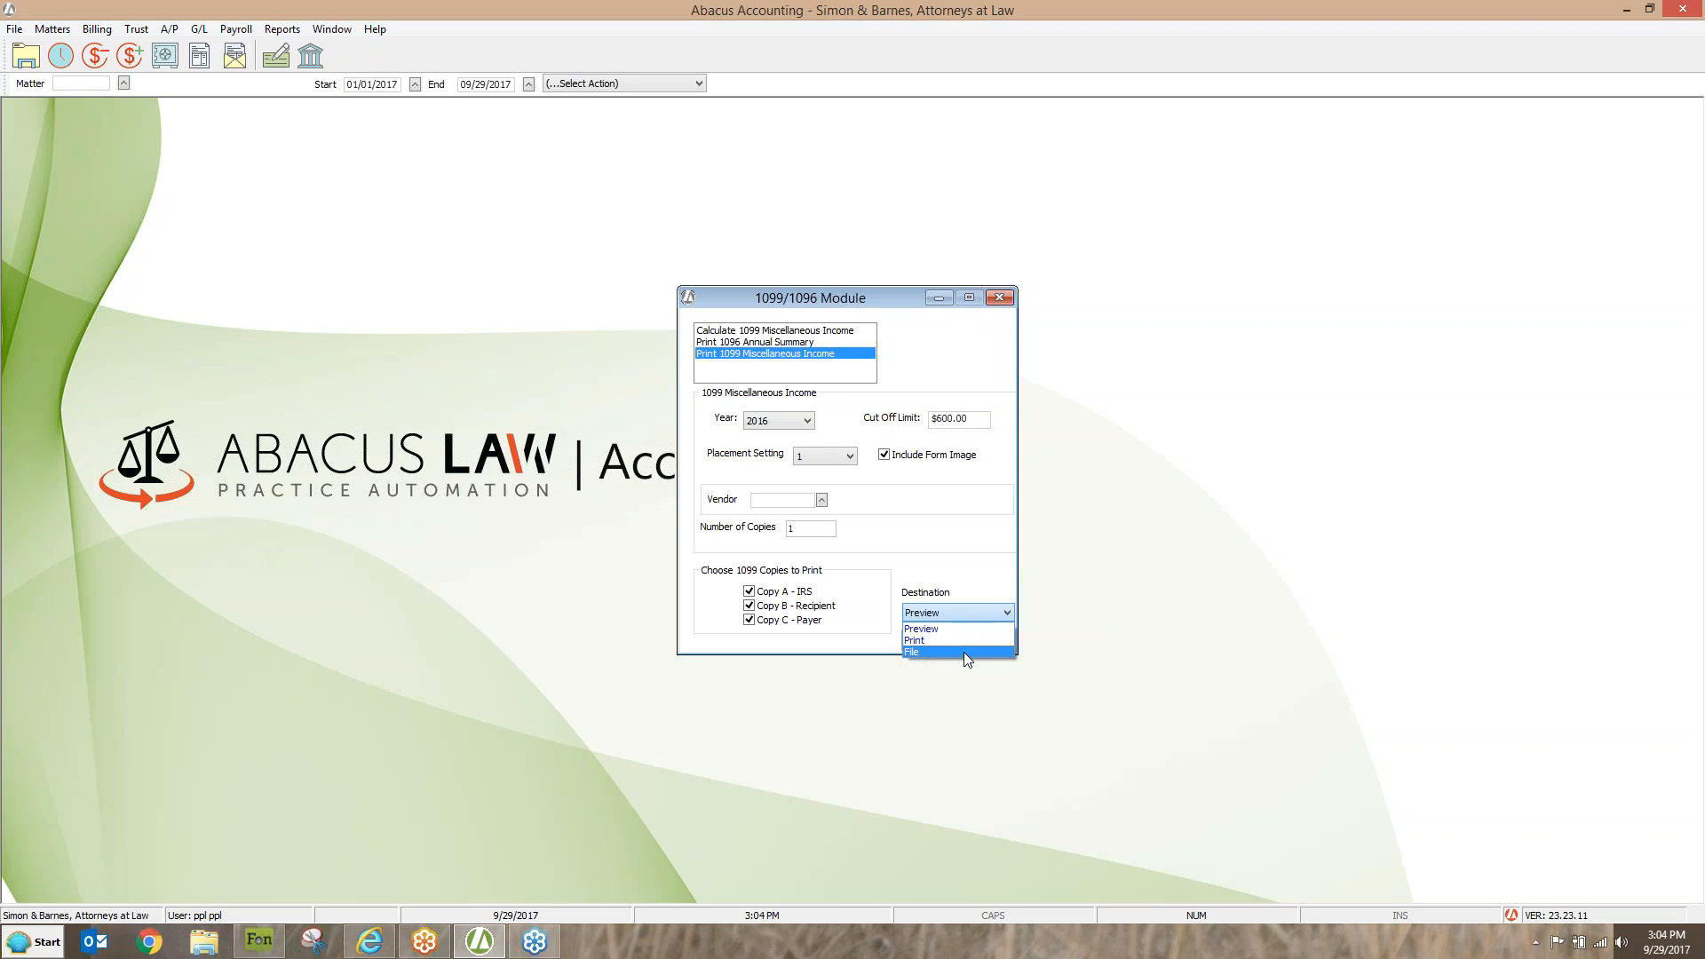
{"action": "left_click", "coordinate": [999, 302]}
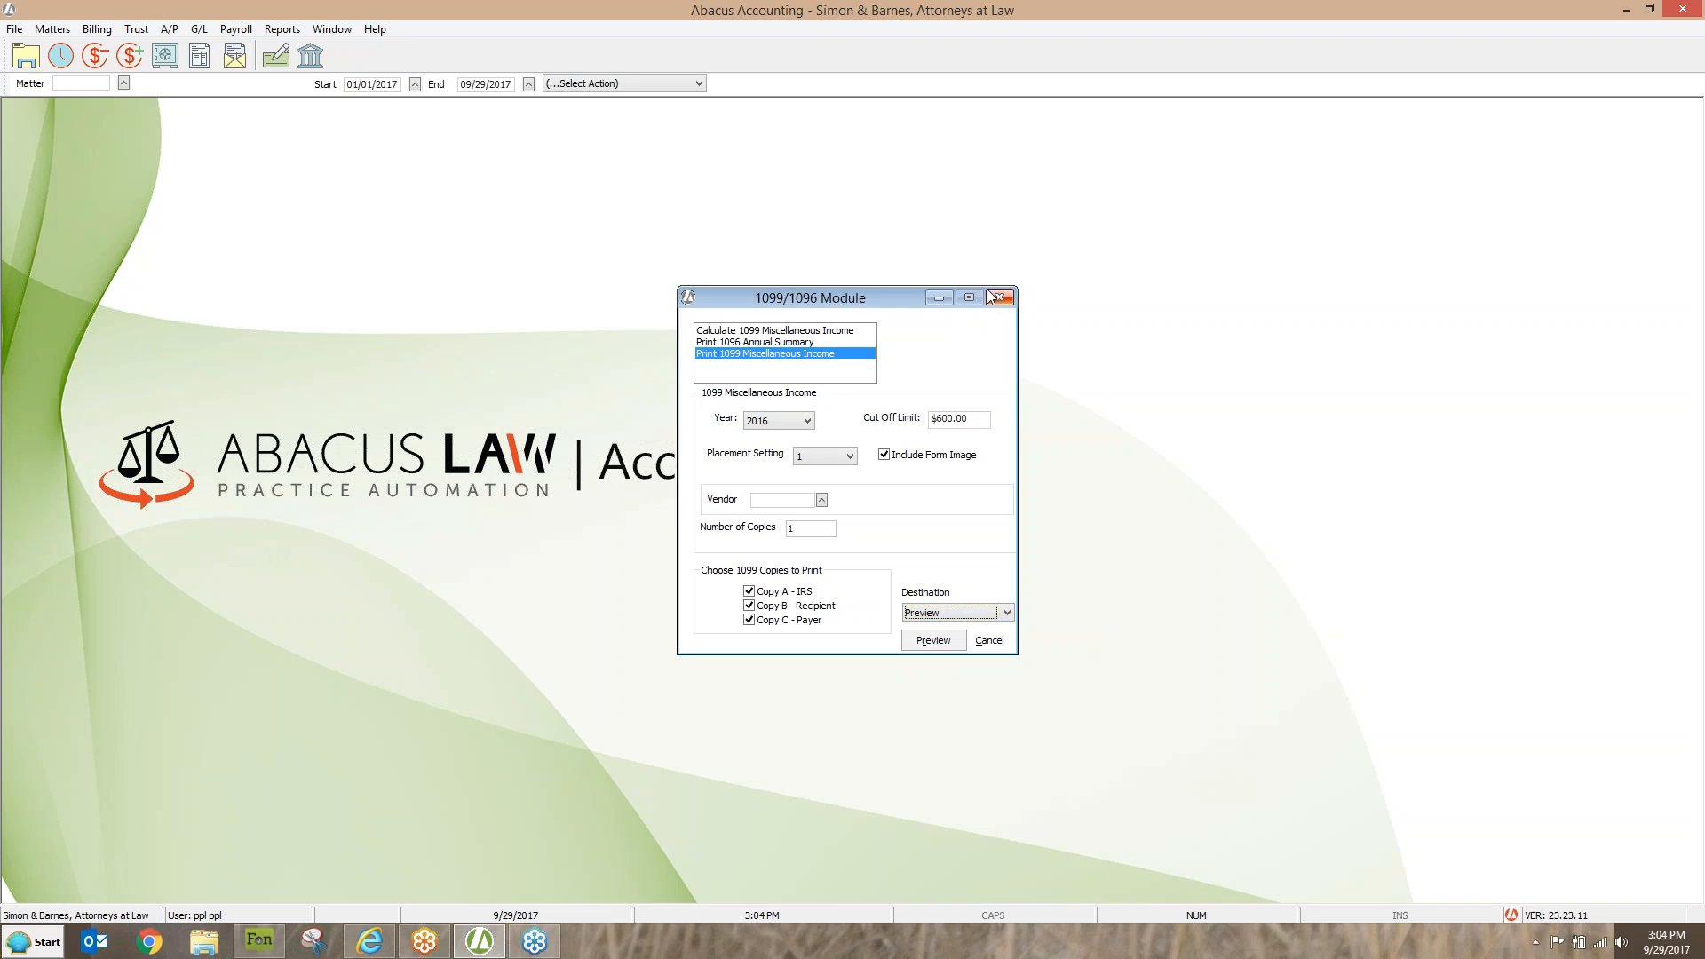
{"action": "left_click", "coordinate": [997, 302]}
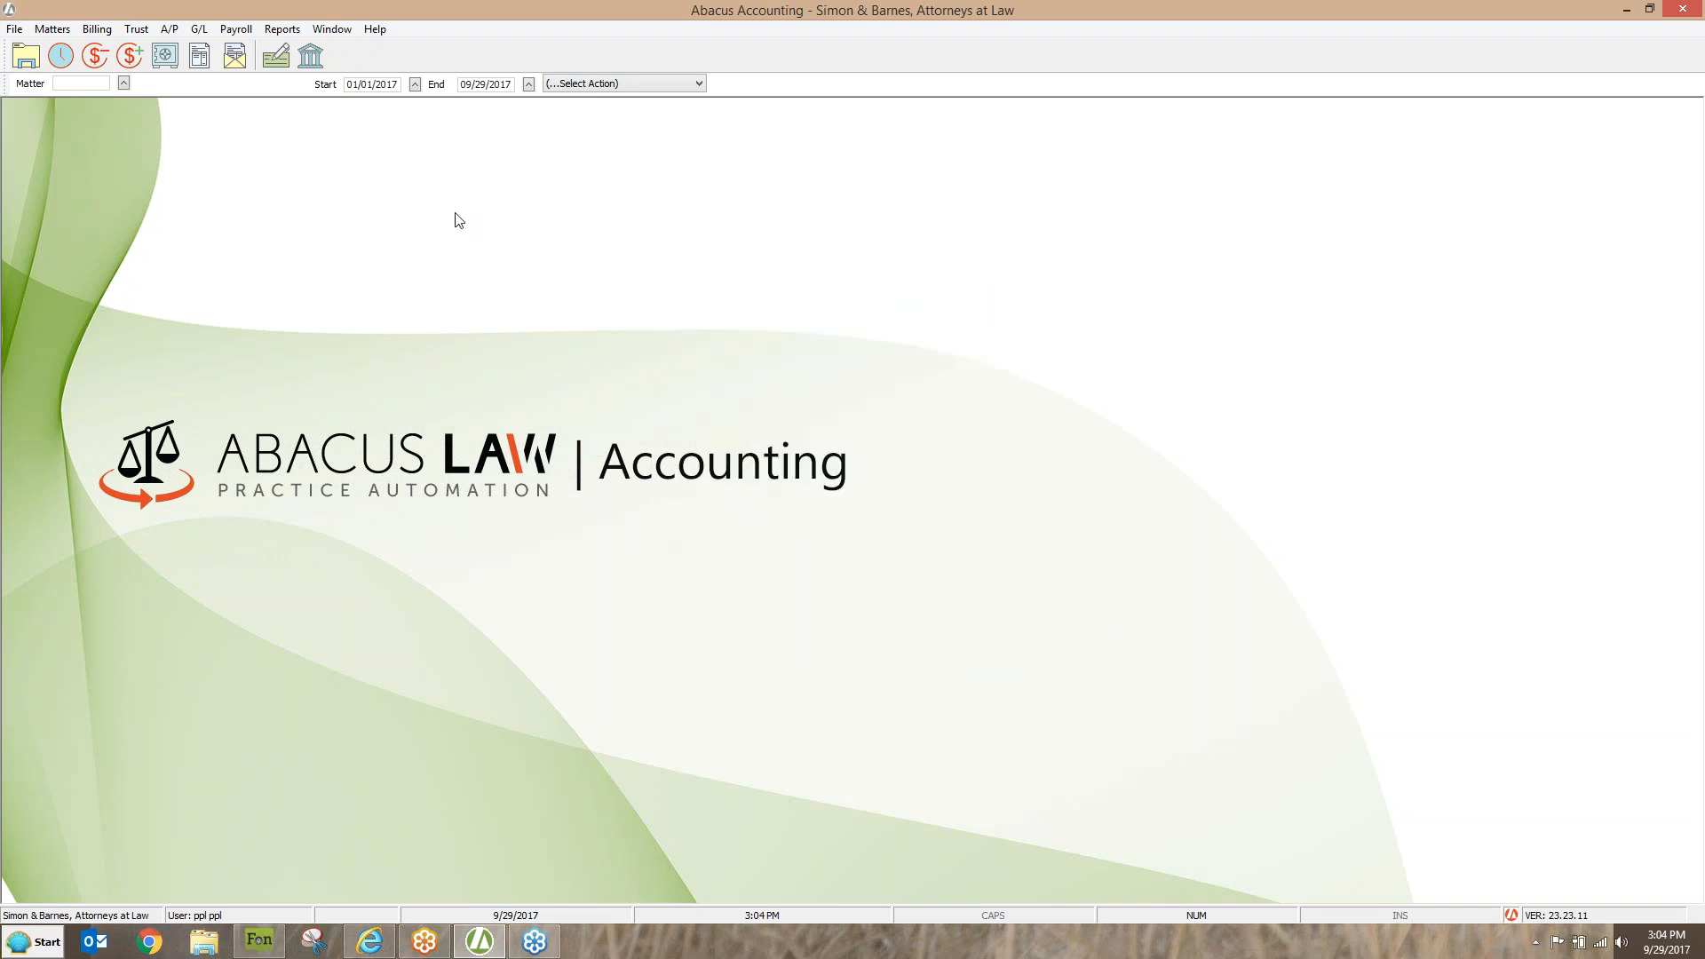
Open the Accounts Payable reports and preview the A/P Cash Requirements report
{"action": "left_click", "coordinate": [292, 30]}
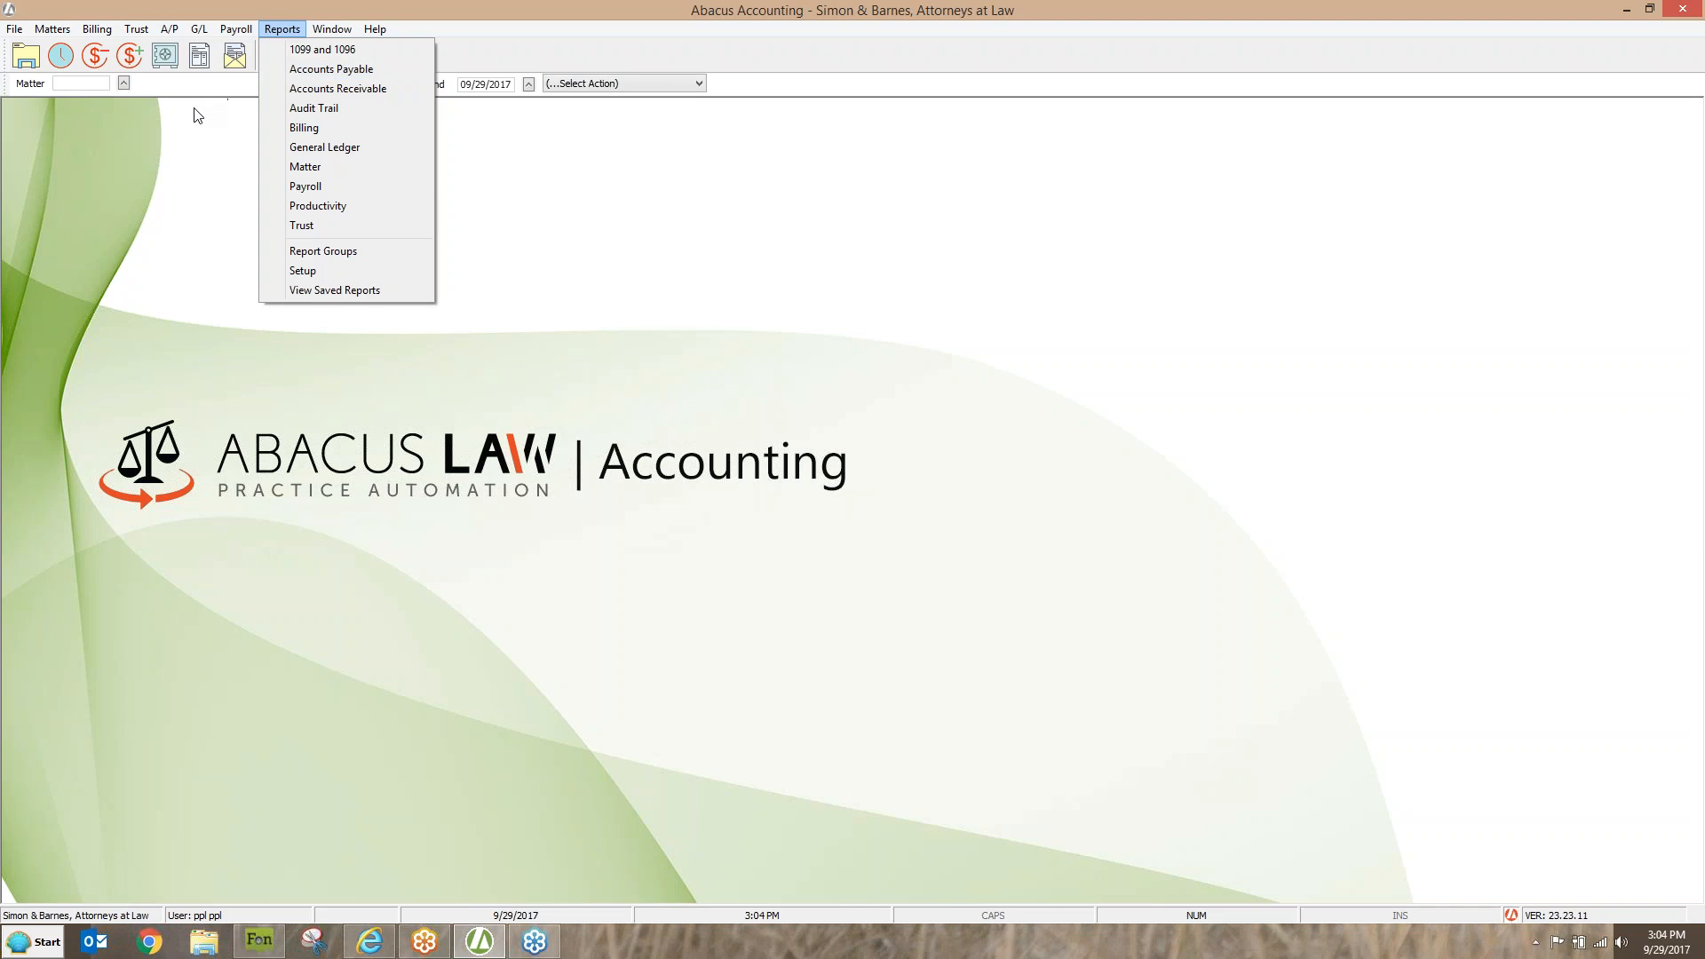
{"action": "mouse_move", "coordinate": [172, 37]}
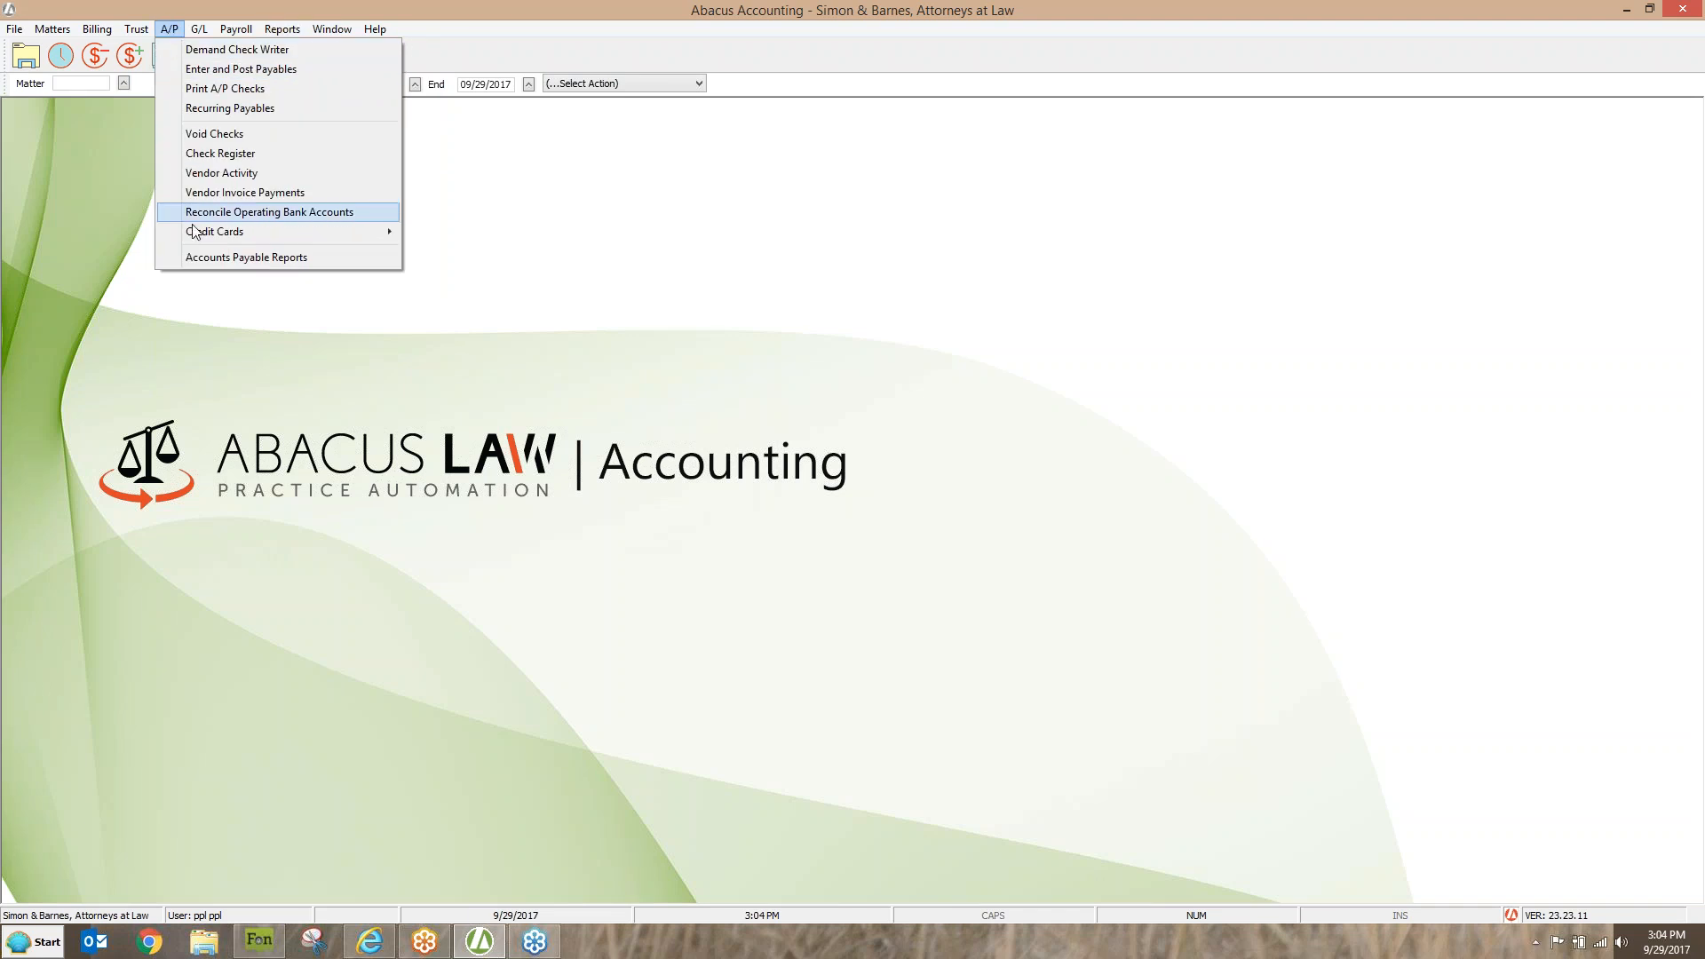
{"action": "left_click", "coordinate": [240, 259]}
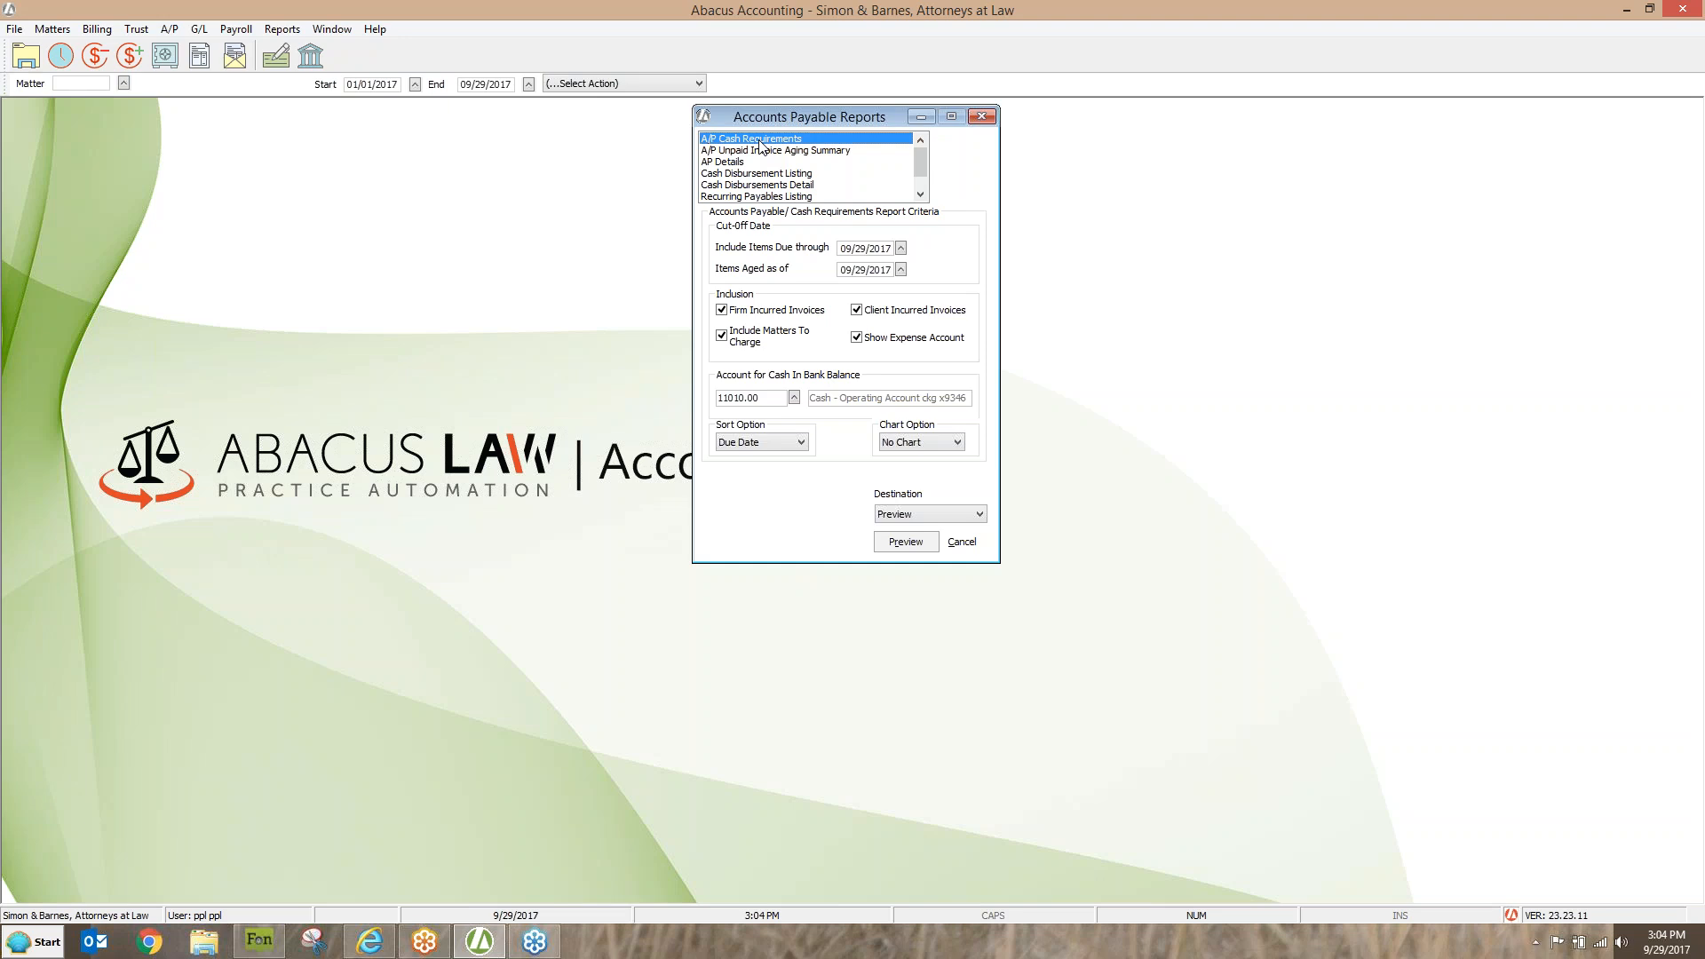
{"action": "left_click", "coordinate": [171, 31]}
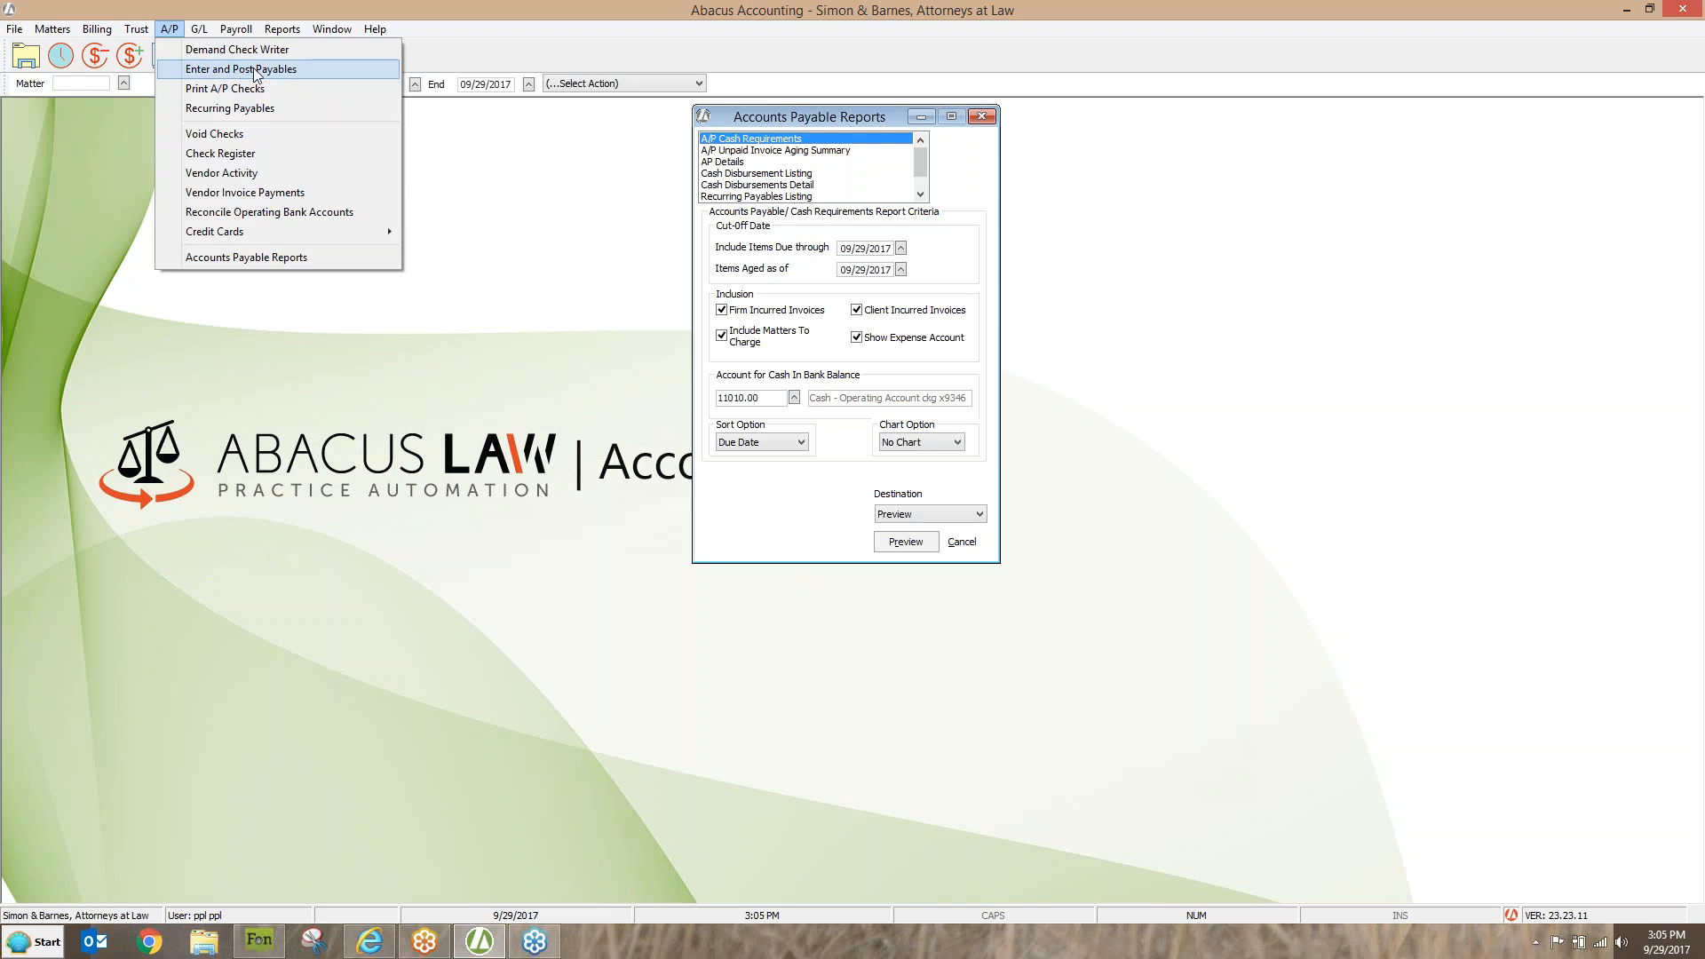
{"action": "left_click", "coordinate": [503, 161]}
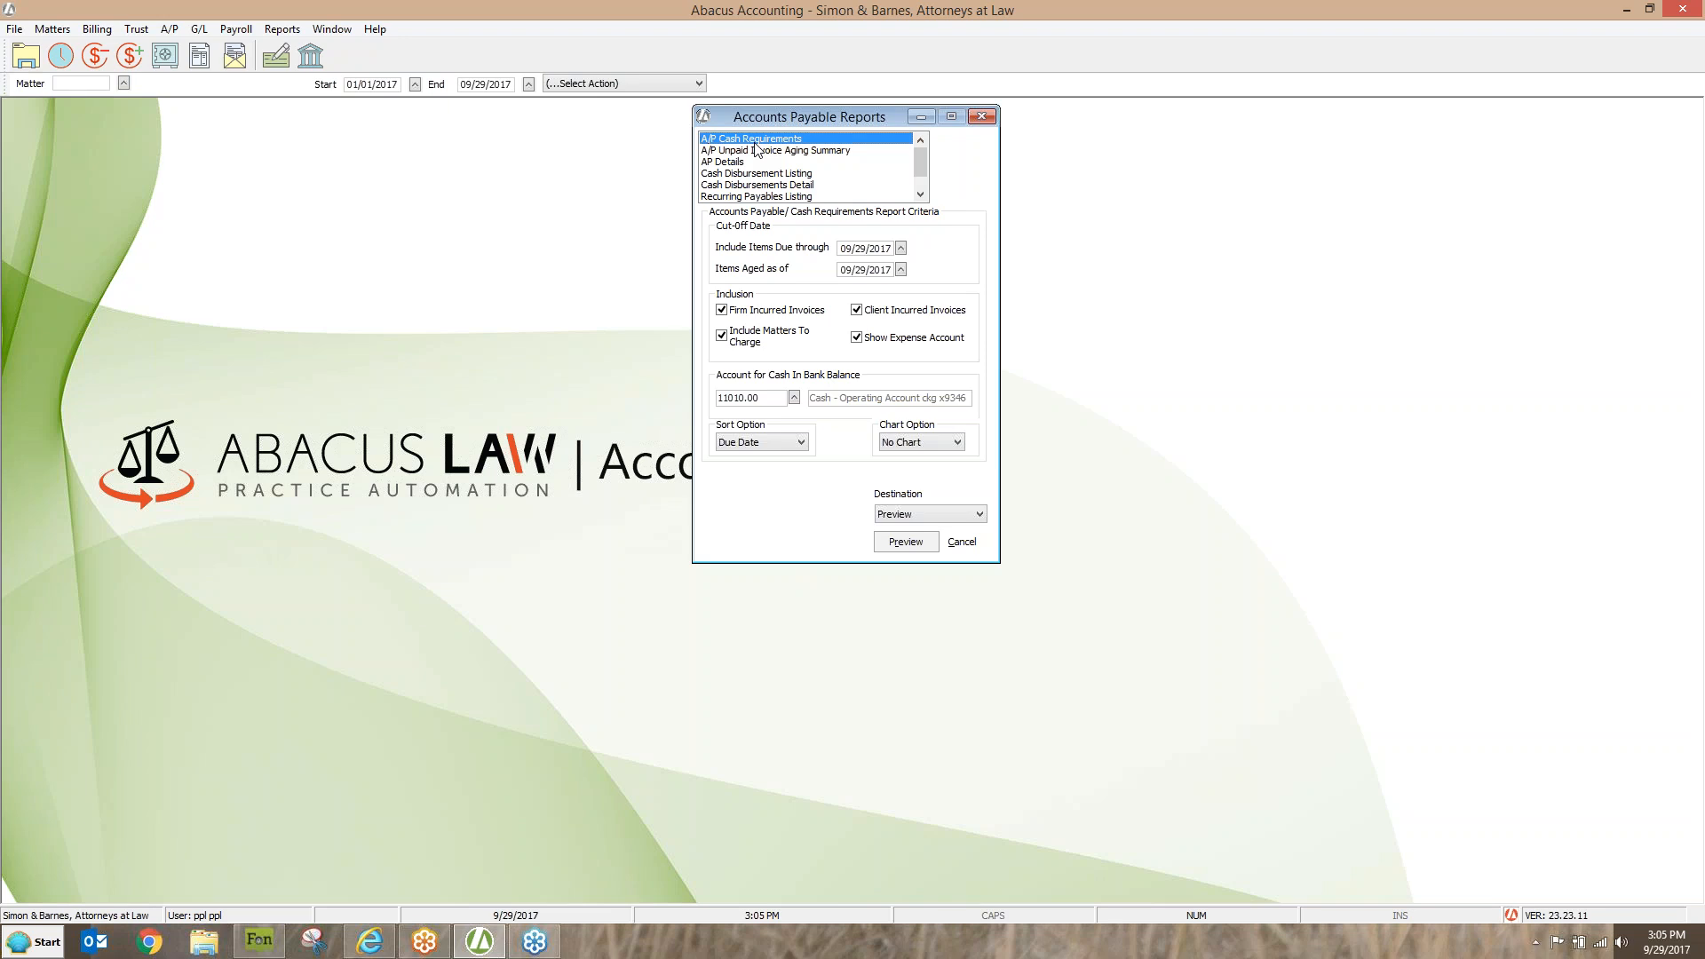
{"action": "left_click", "coordinate": [866, 269]}
{"action": "left_click", "coordinate": [906, 541]}
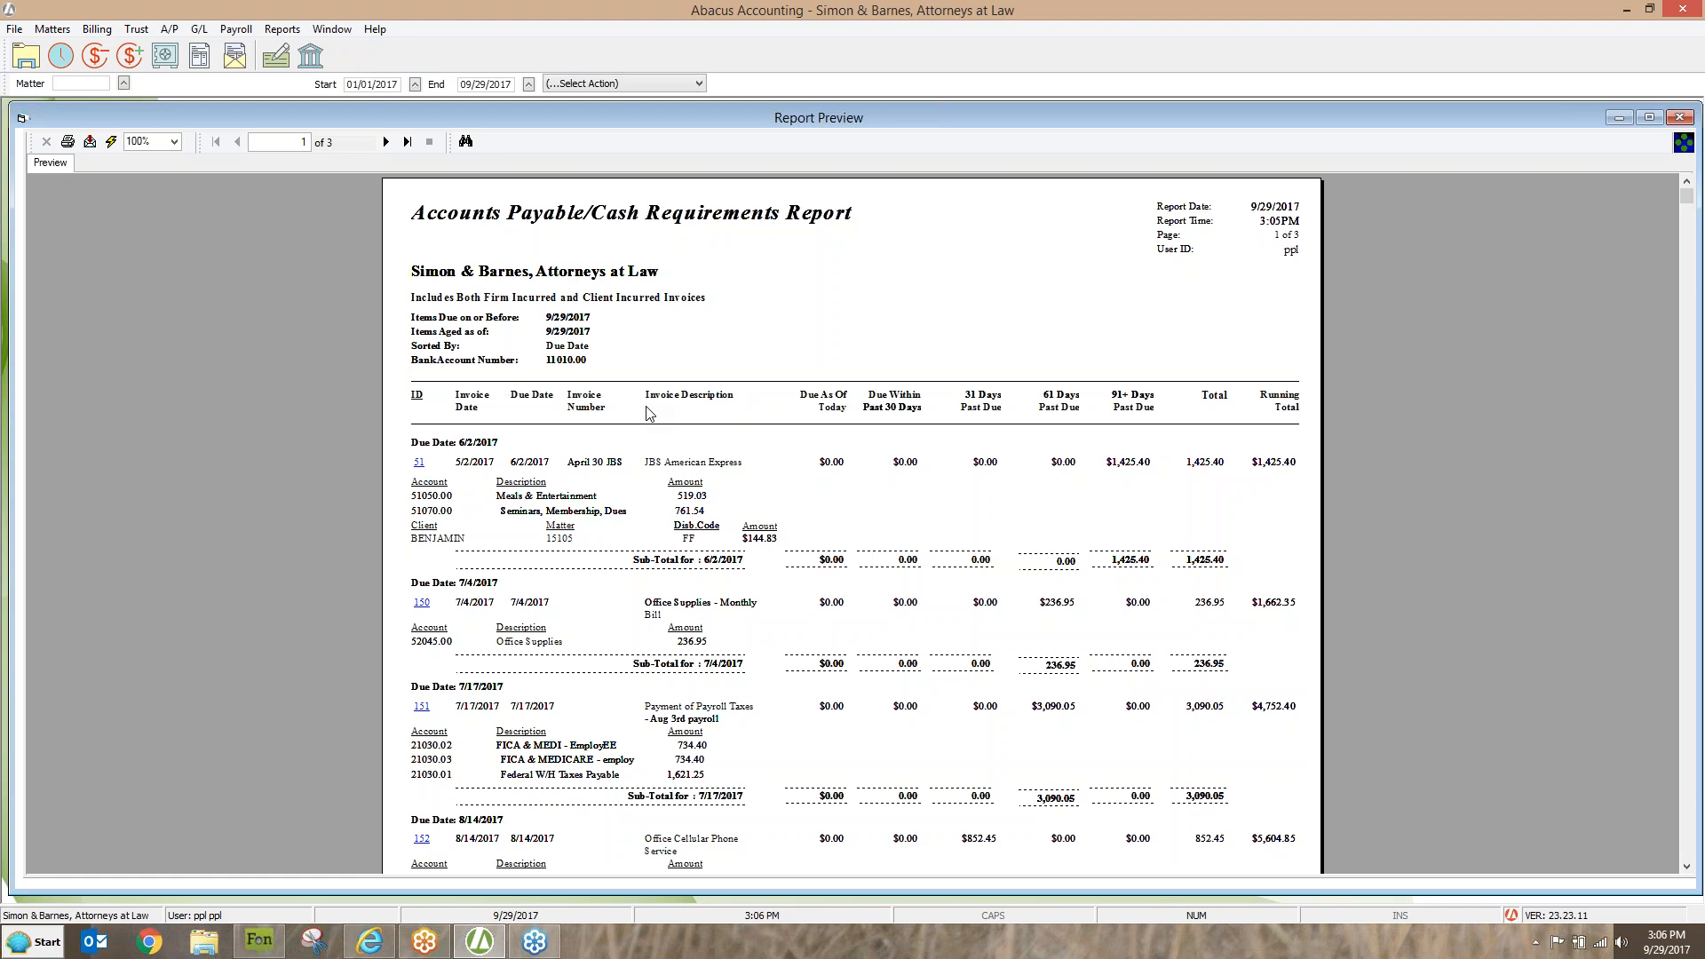
Check the last page of the Cash Requirements report and close its preview
{"action": "left_click", "coordinate": [406, 144]}
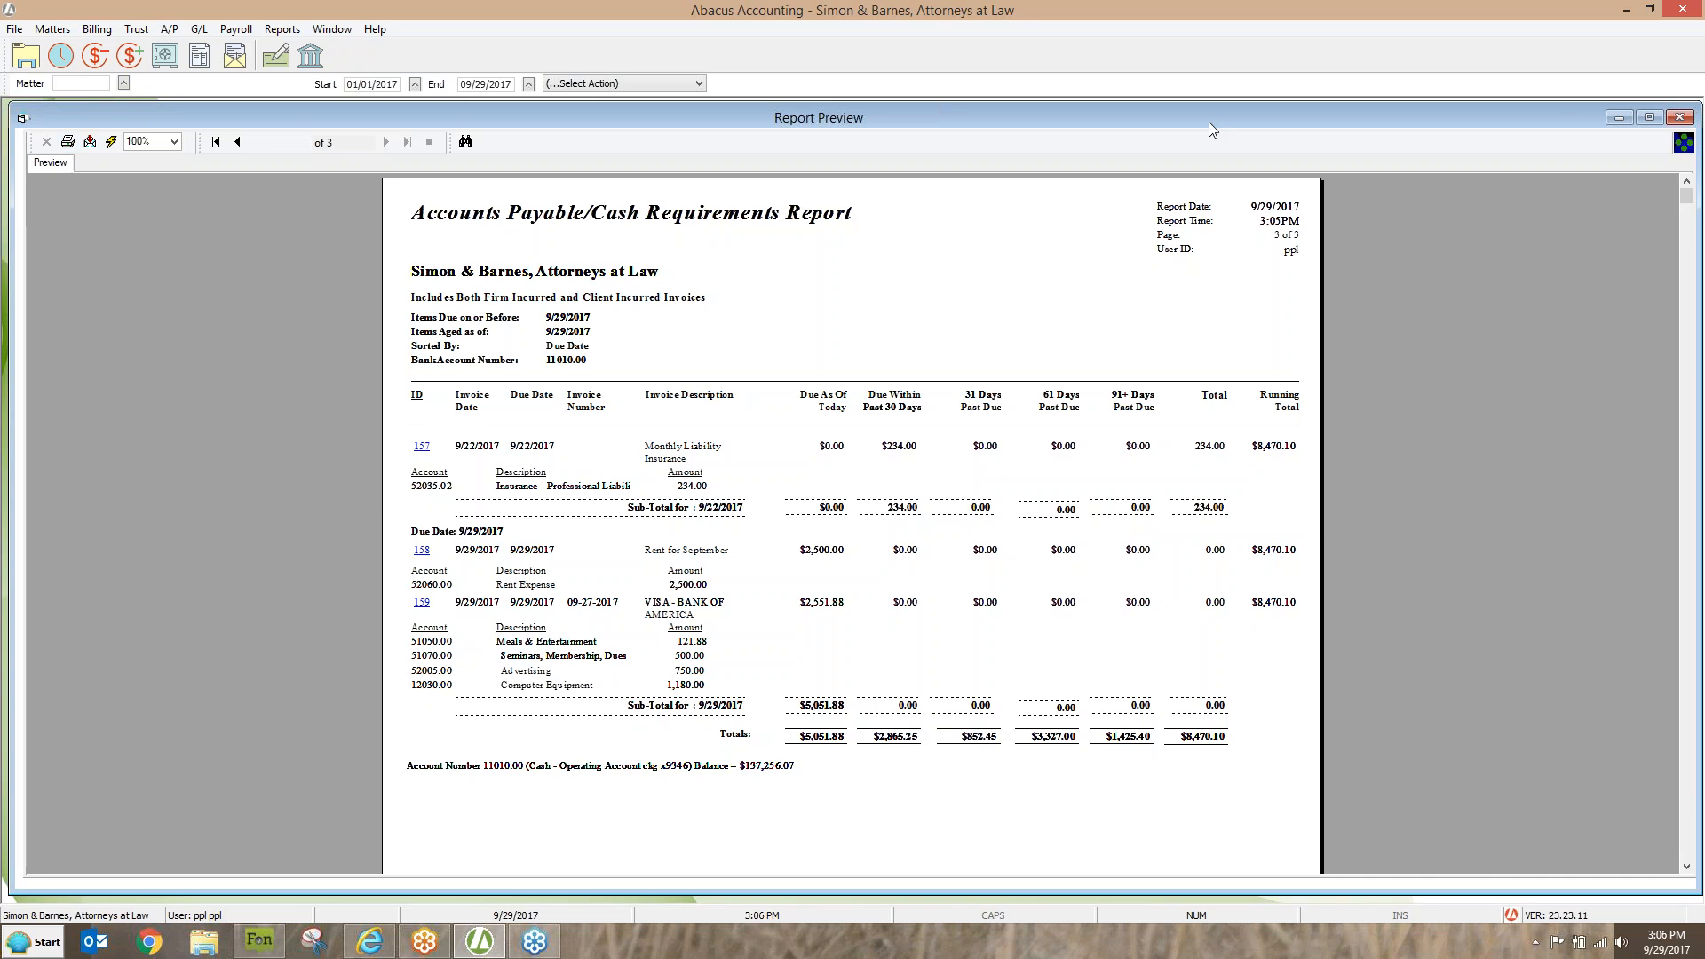
{"action": "double_click", "coordinate": [1174, 117]}
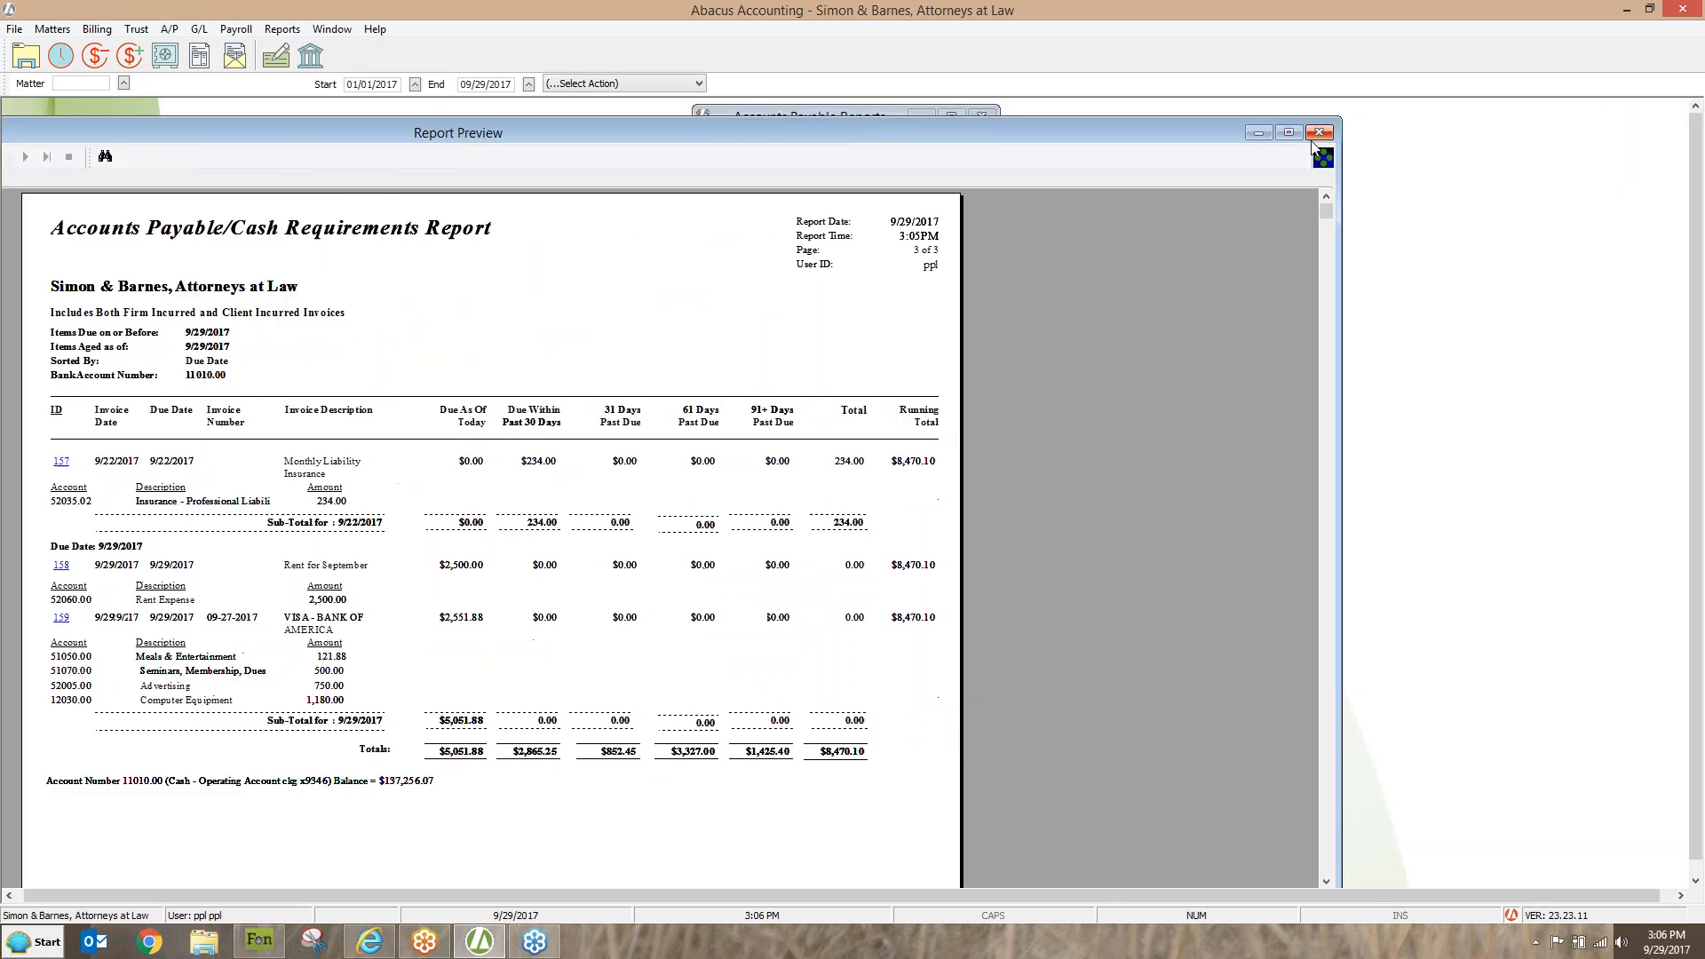
{"action": "left_click", "coordinate": [1318, 134]}
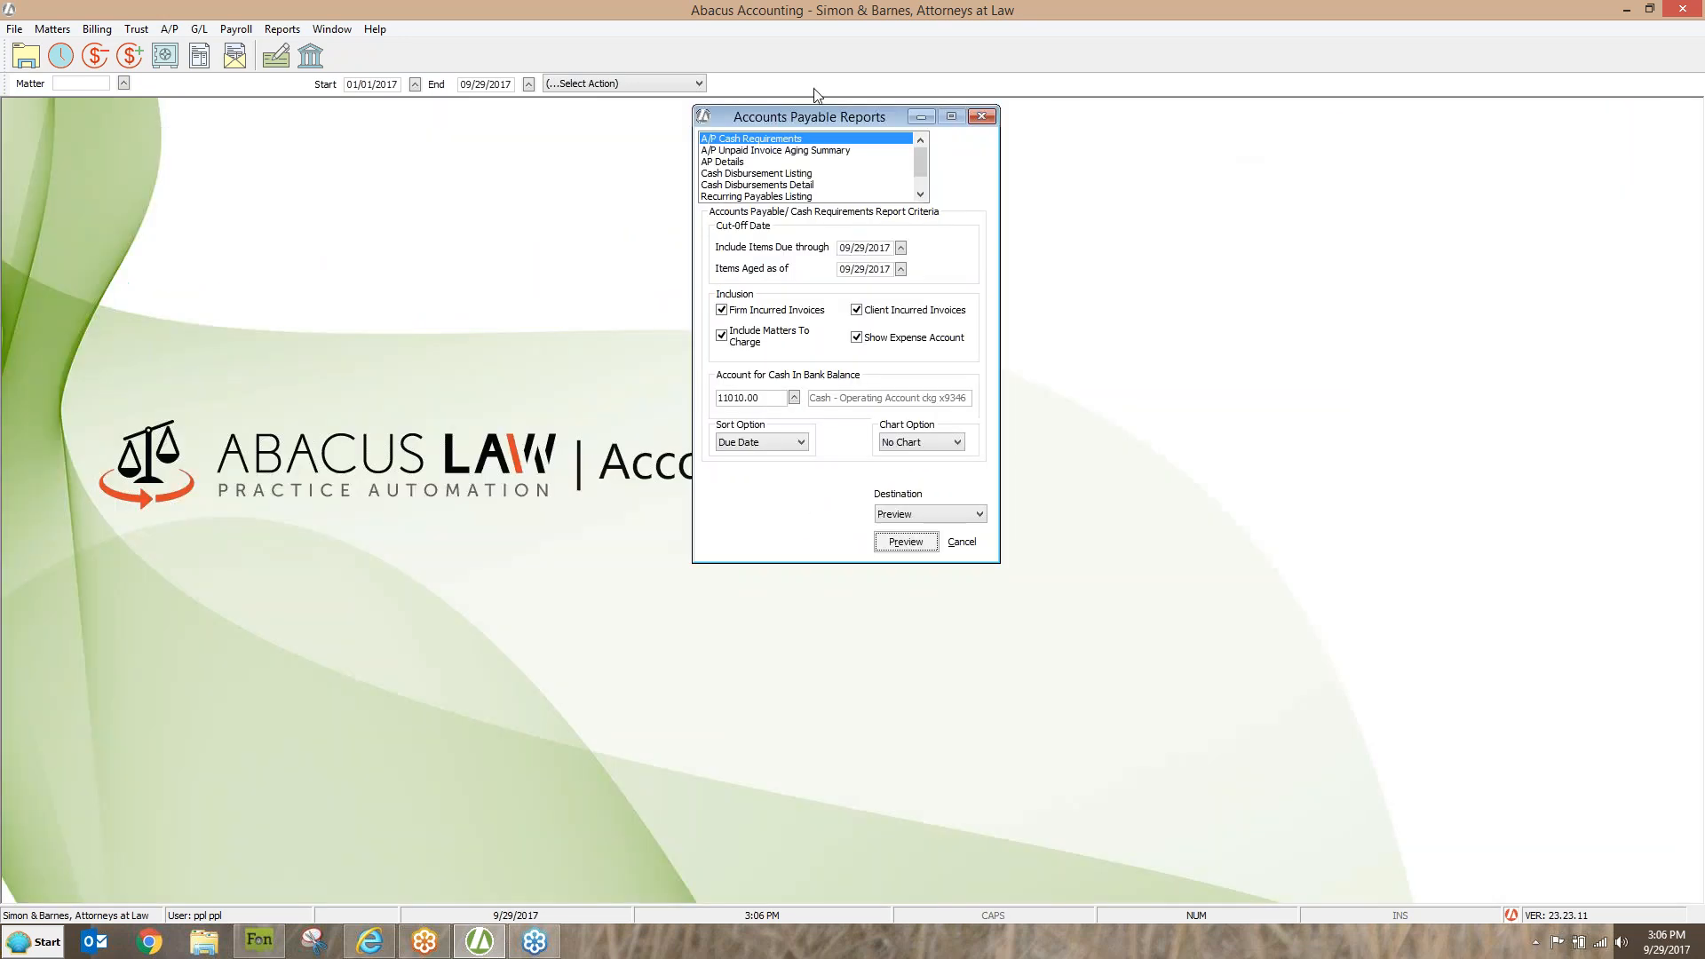
Preview the A/P Unpaid Invoice Aging Summary for all vendors and close the preview
{"action": "left_click", "coordinate": [768, 151]}
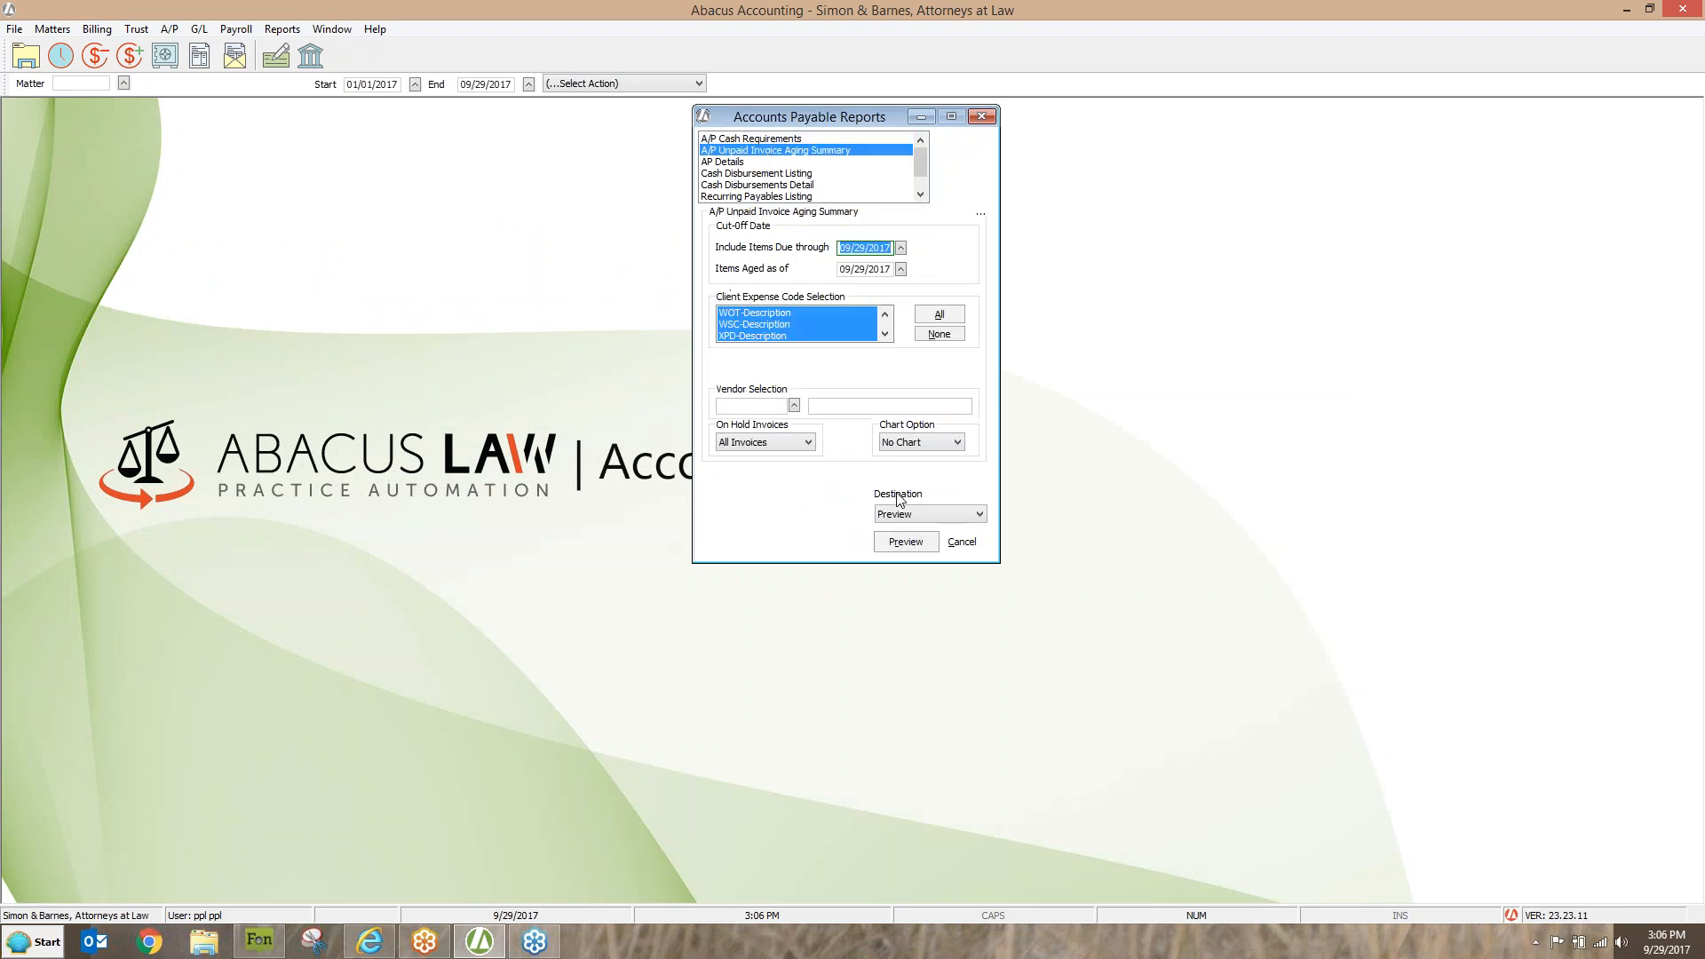
{"action": "left_click", "coordinate": [908, 543]}
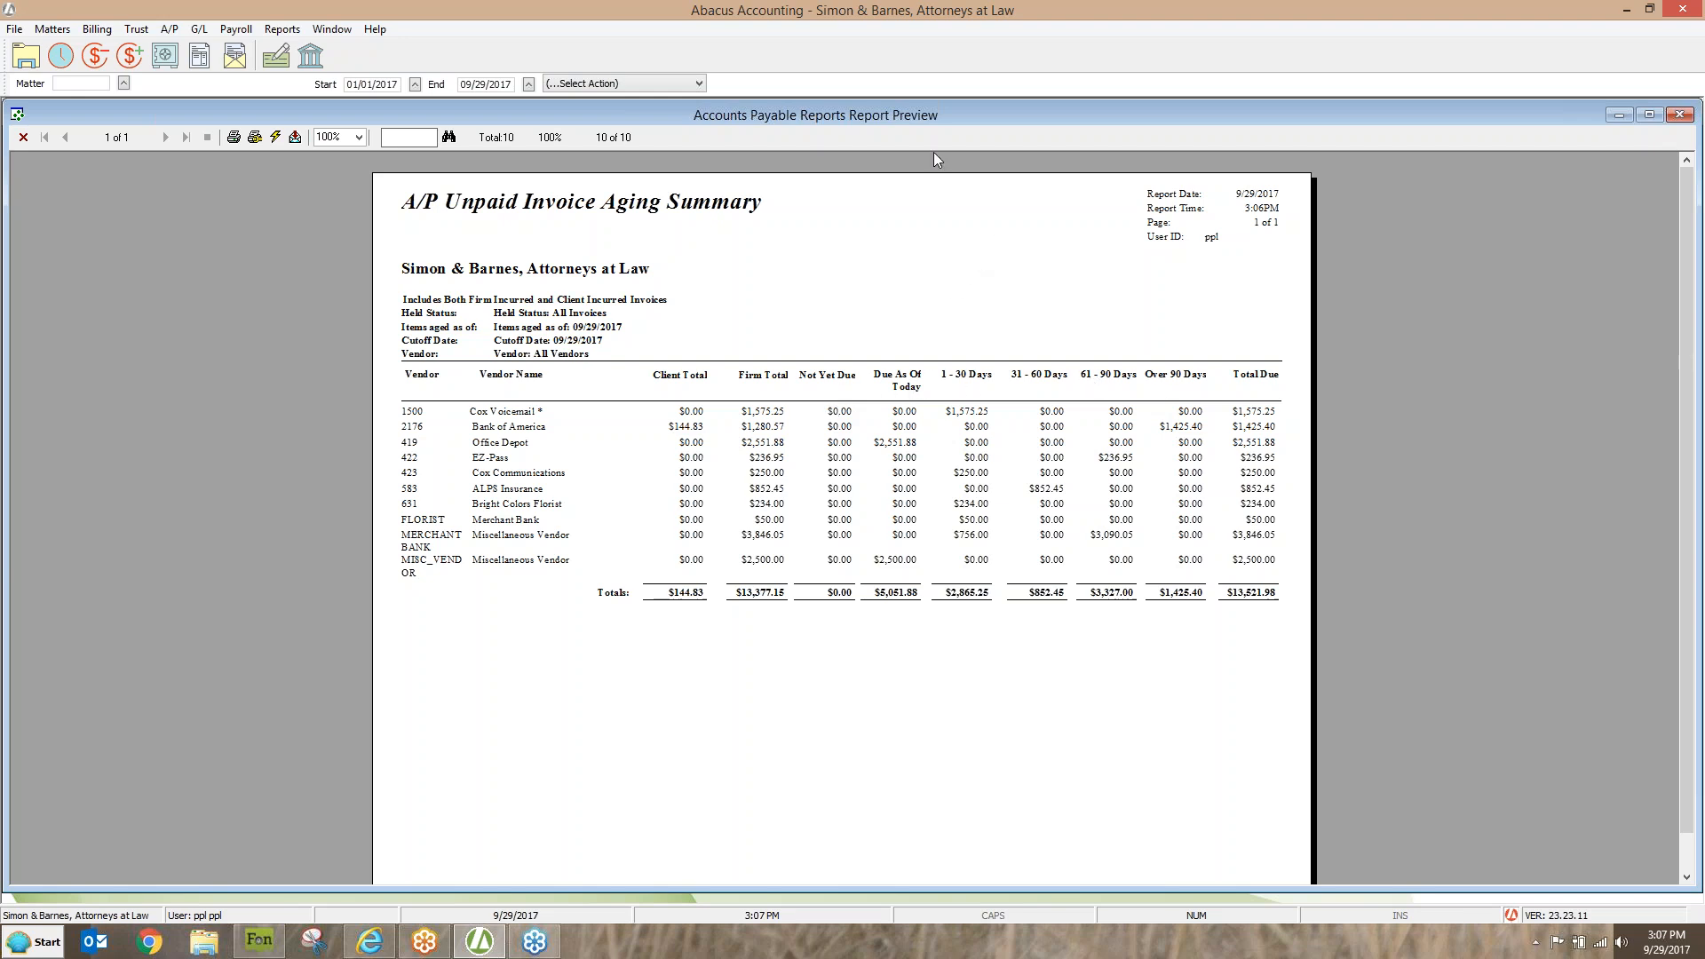
{"action": "left_click", "coordinate": [23, 137]}
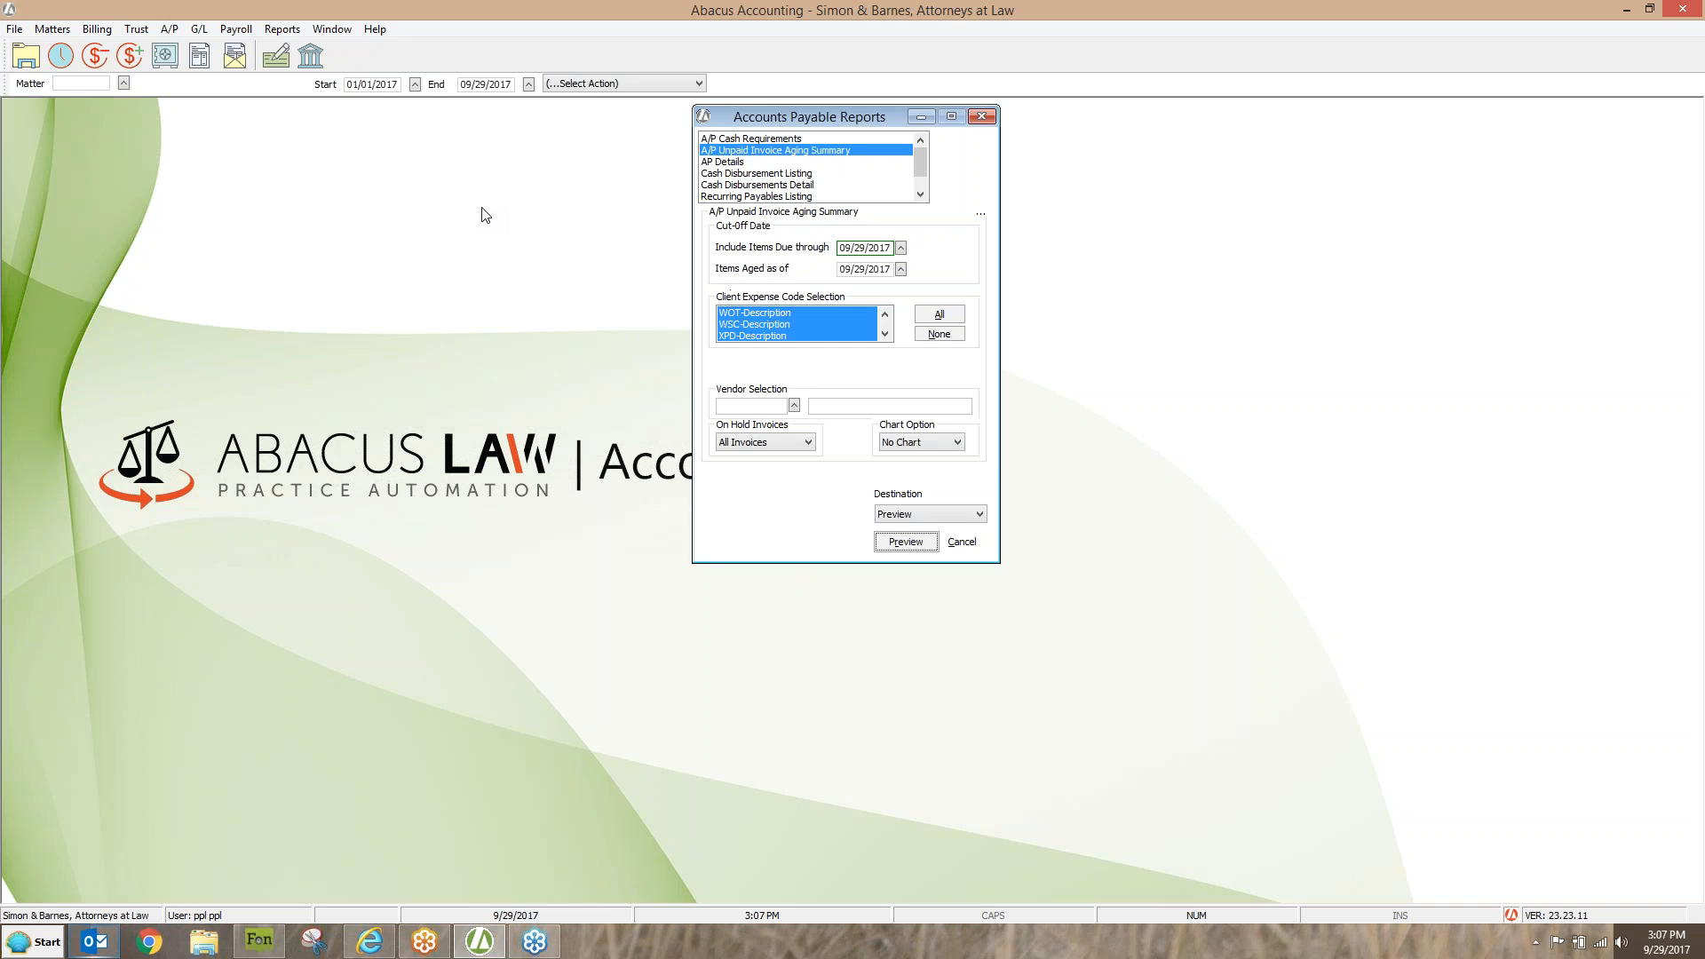
Preview the Cash Disbursements Detail report for the operating account and close the preview
{"action": "left_click", "coordinate": [778, 186]}
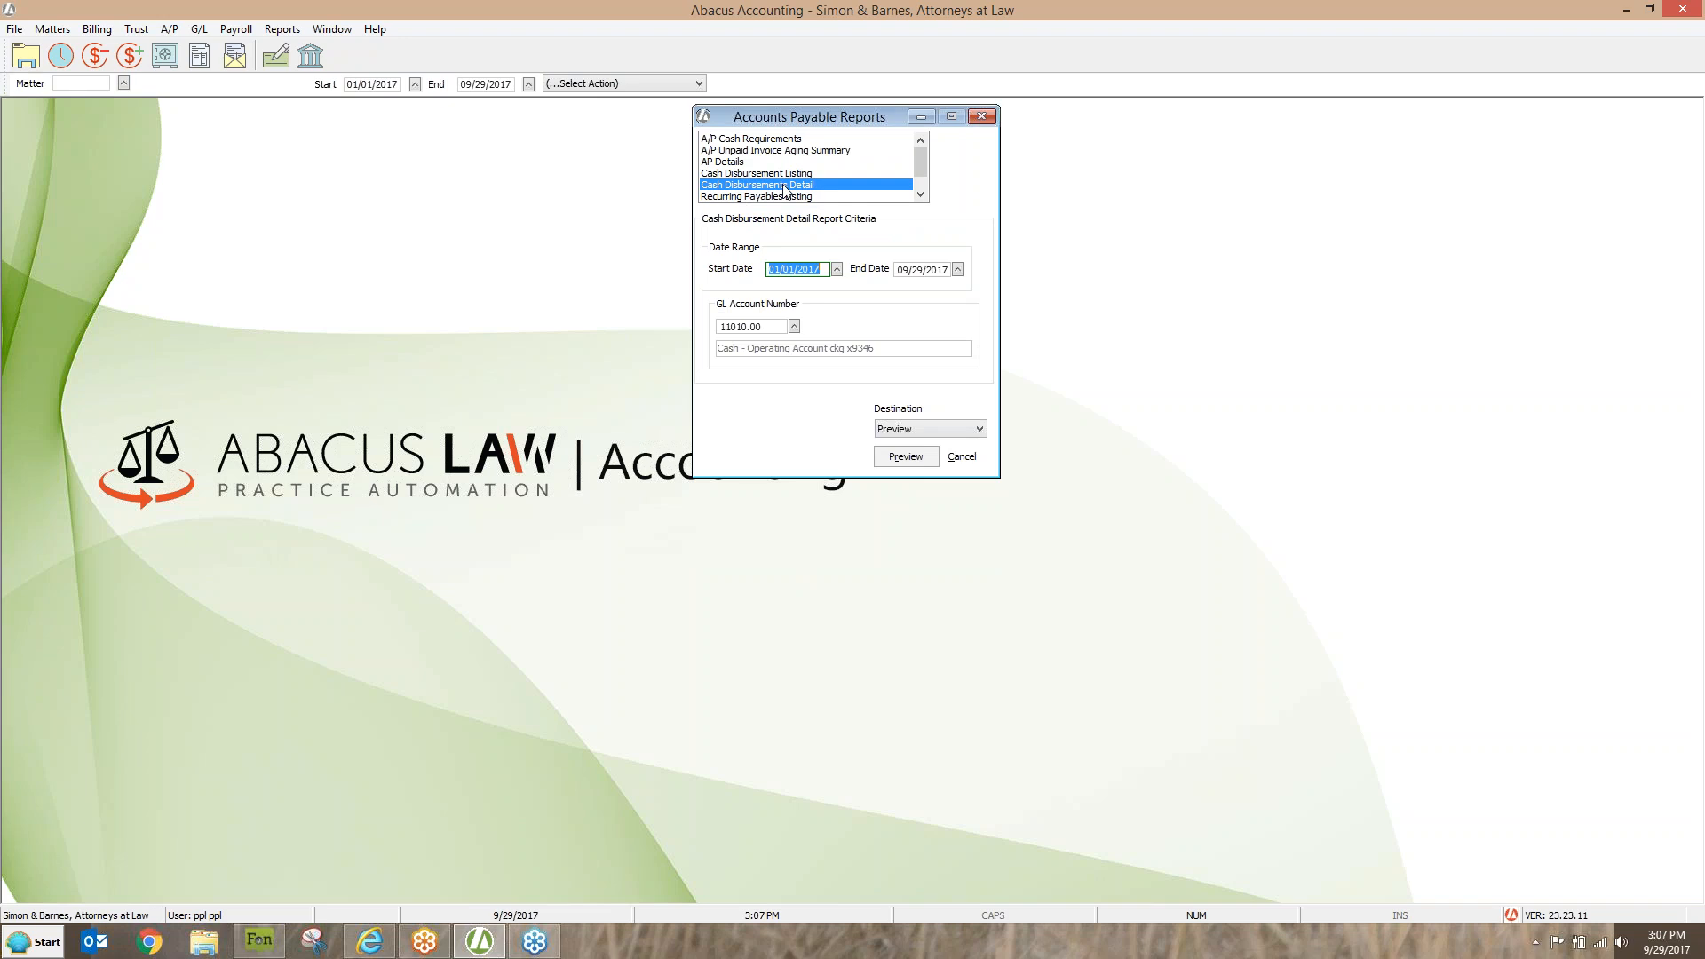
{"action": "left_click", "coordinate": [904, 457]}
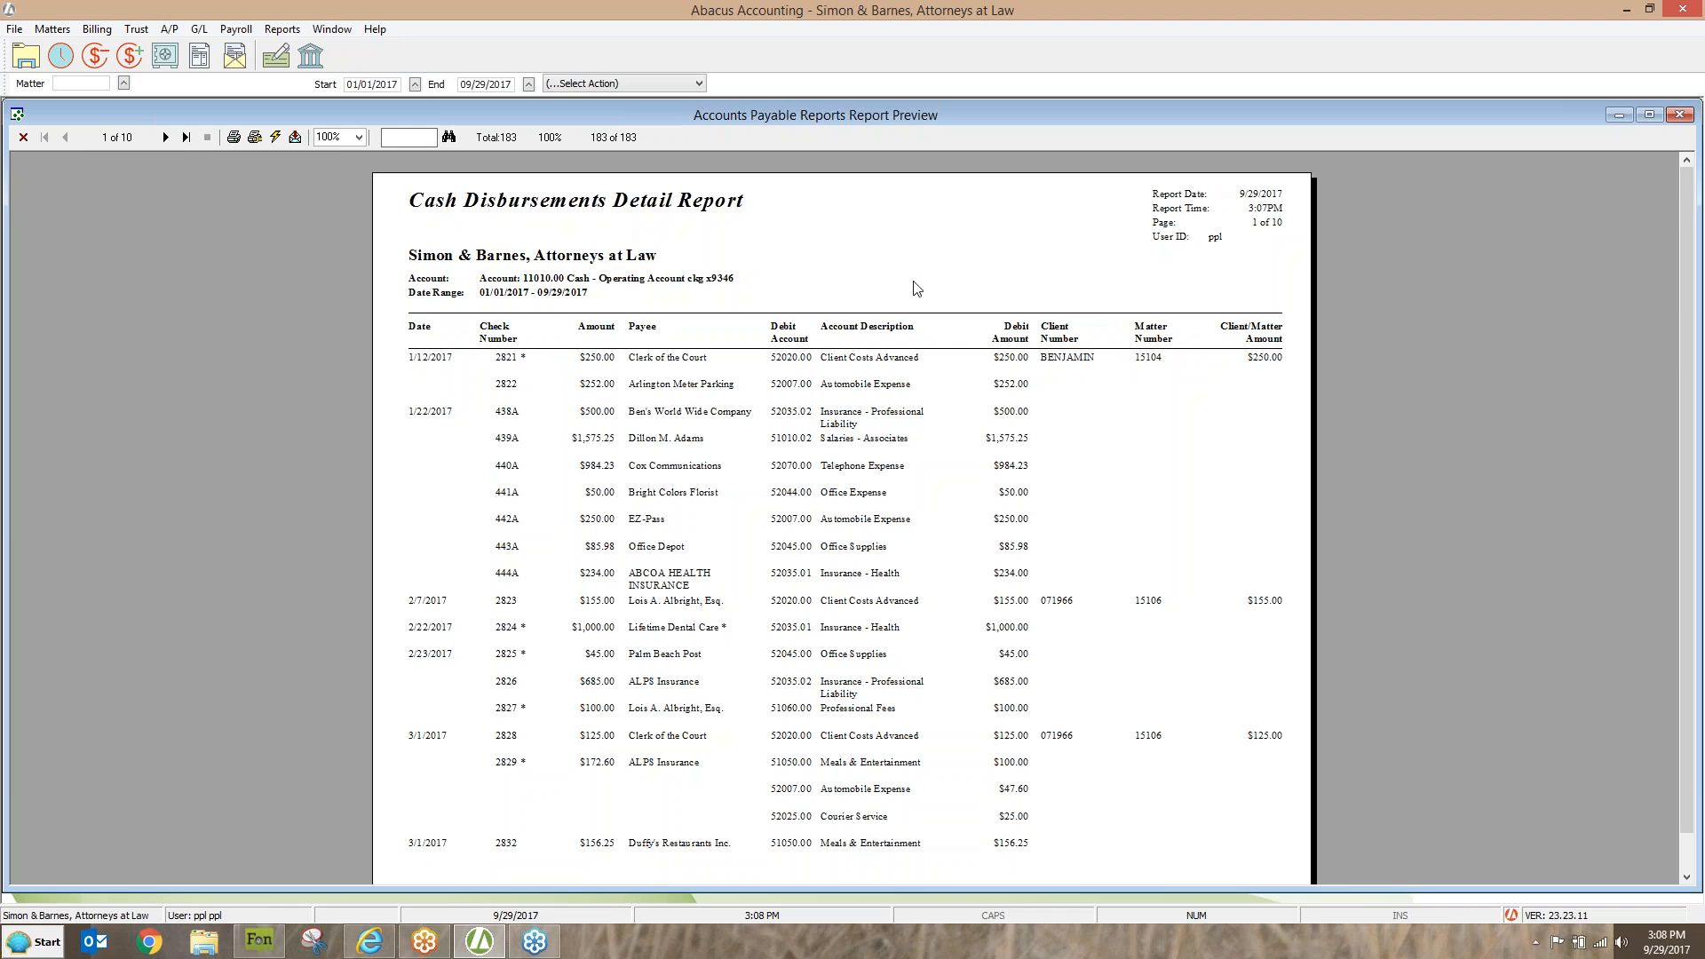
{"action": "left_click", "coordinate": [23, 138]}
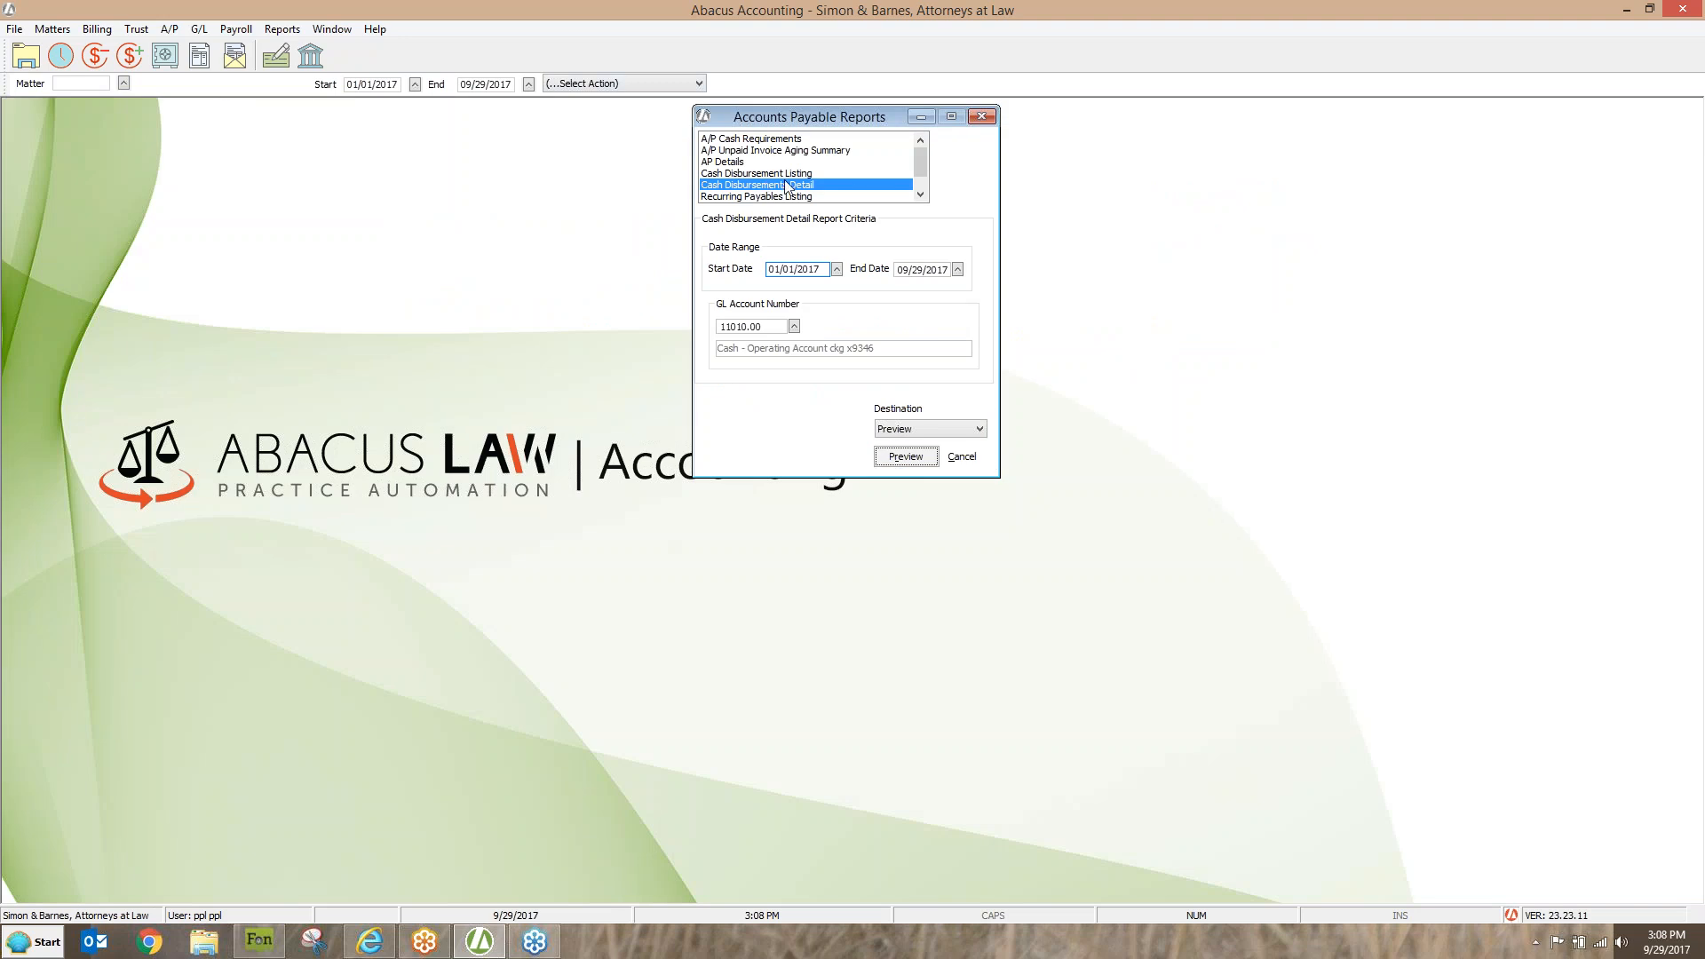
Choose the Vendor Detail Report and limit it to the vendor Clerk of the Court, found by searching for "clerk"
{"action": "left_click", "coordinate": [920, 195]}
{"action": "left_click", "coordinate": [920, 195]}
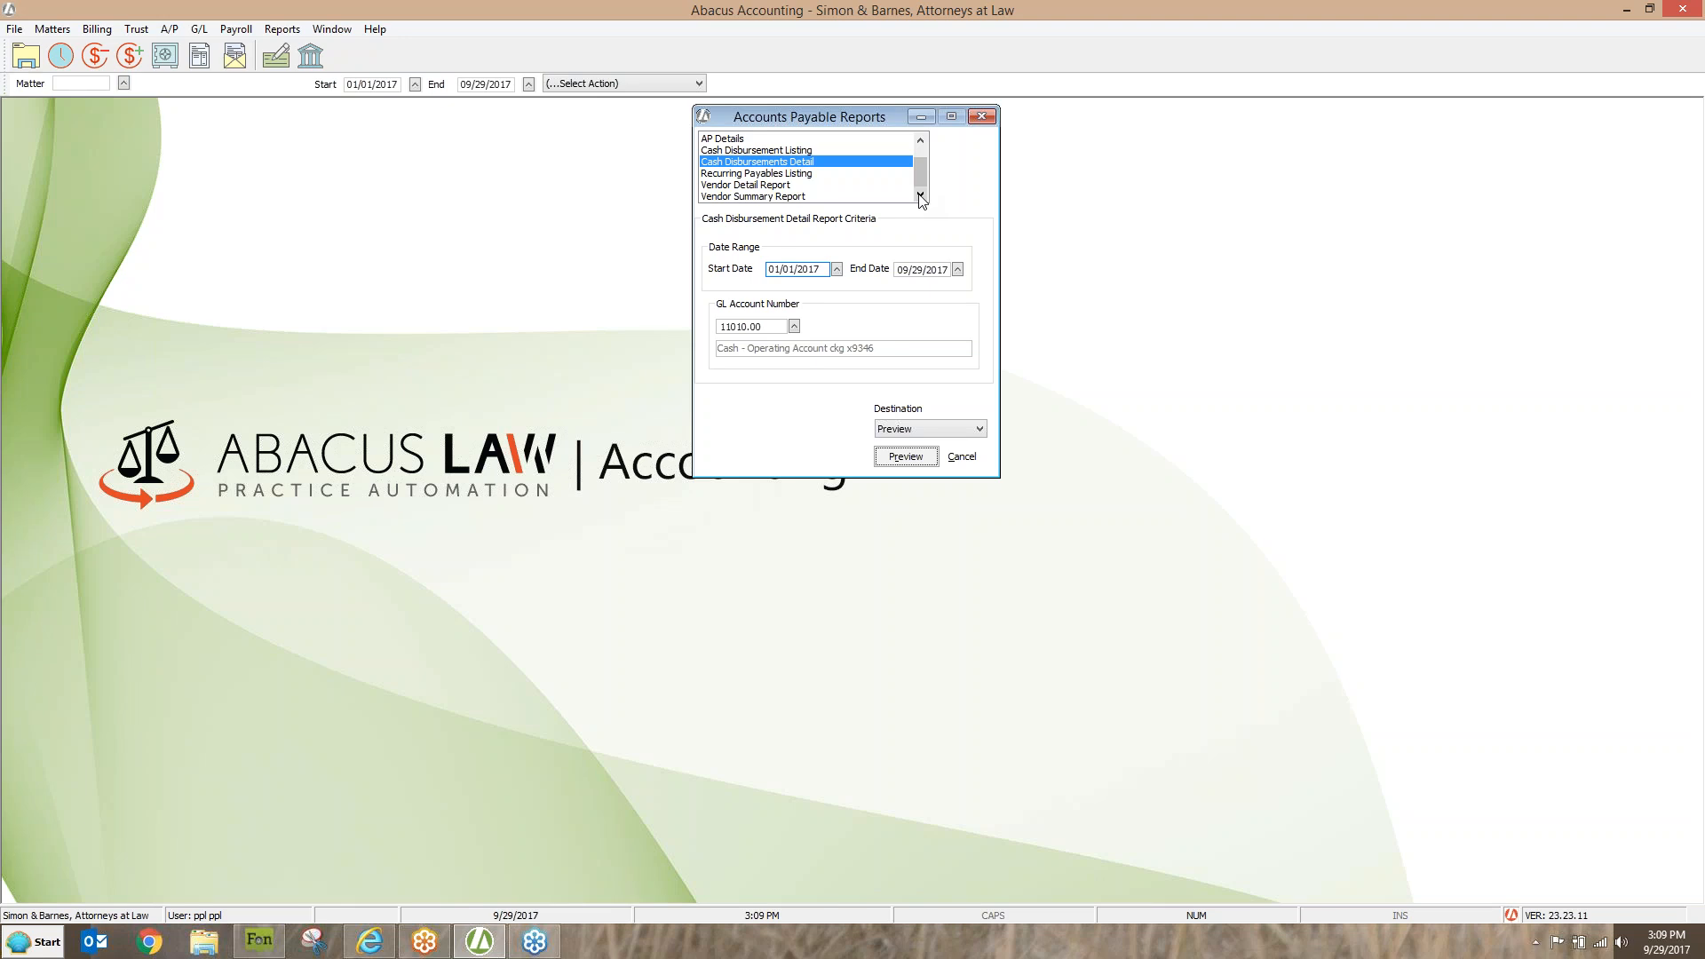
{"action": "left_click", "coordinate": [744, 185]}
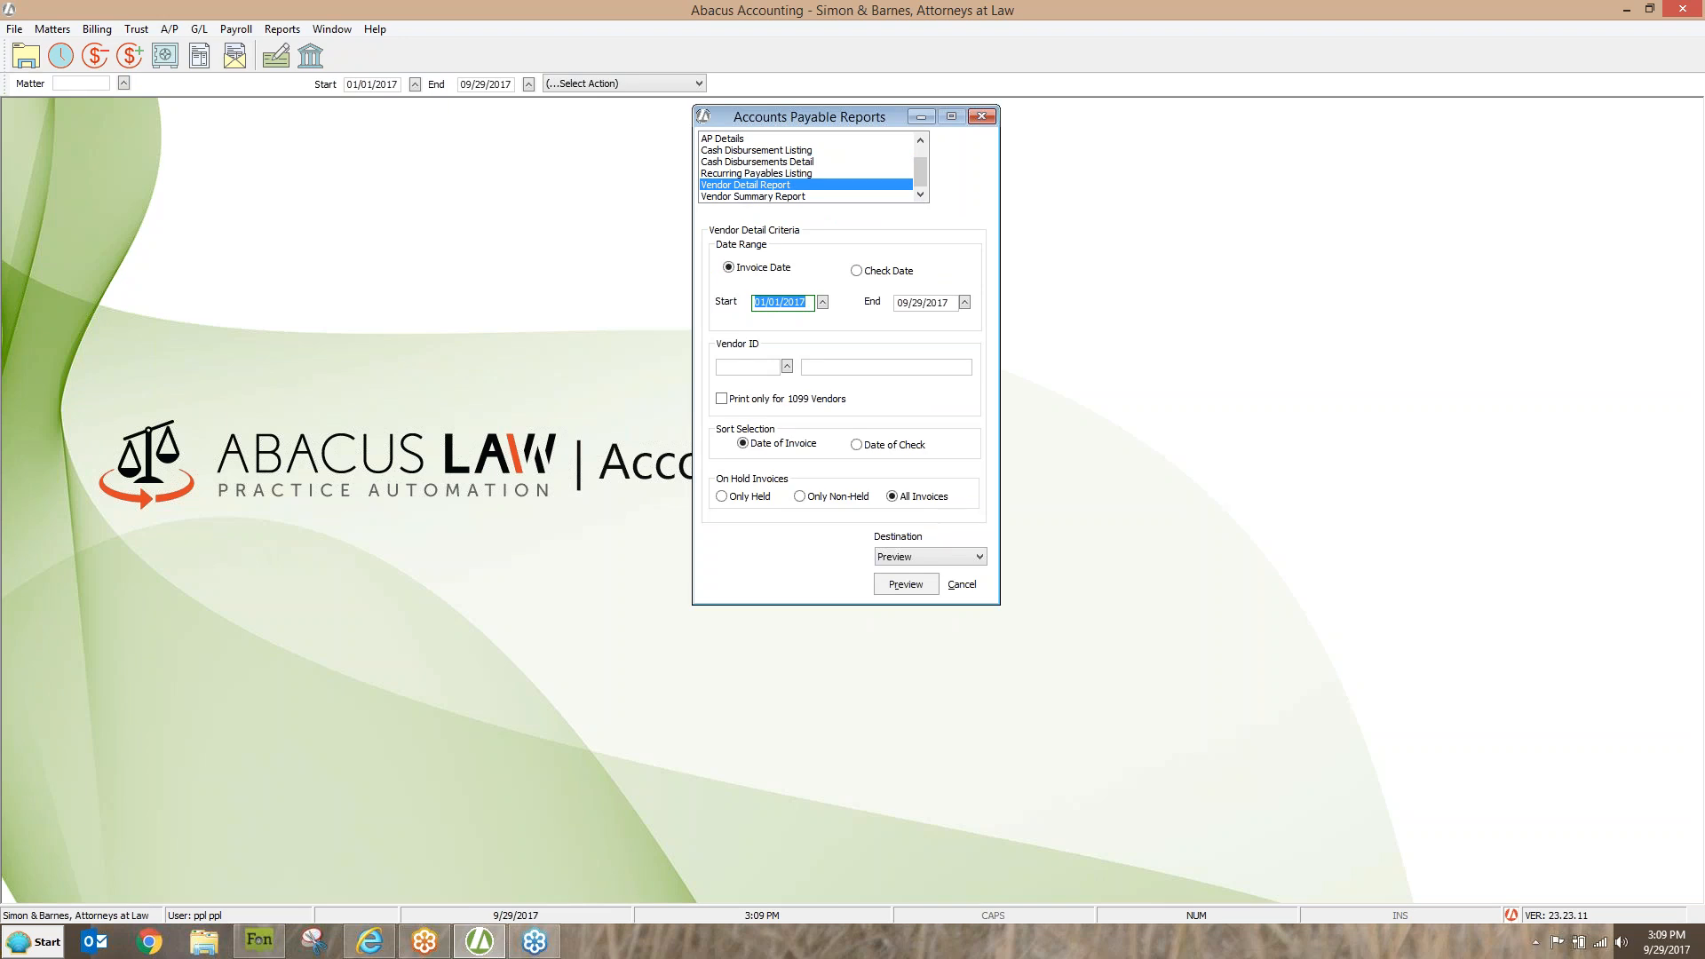
{"action": "left_click", "coordinate": [751, 366]}
{"action": "left_click", "coordinate": [751, 365]}
{"action": "type", "text": "CLERK"}
{"action": "key", "text": "Tab"}
{"action": "left_click", "coordinate": [787, 368]}
{"action": "type", "text": "clerk"}
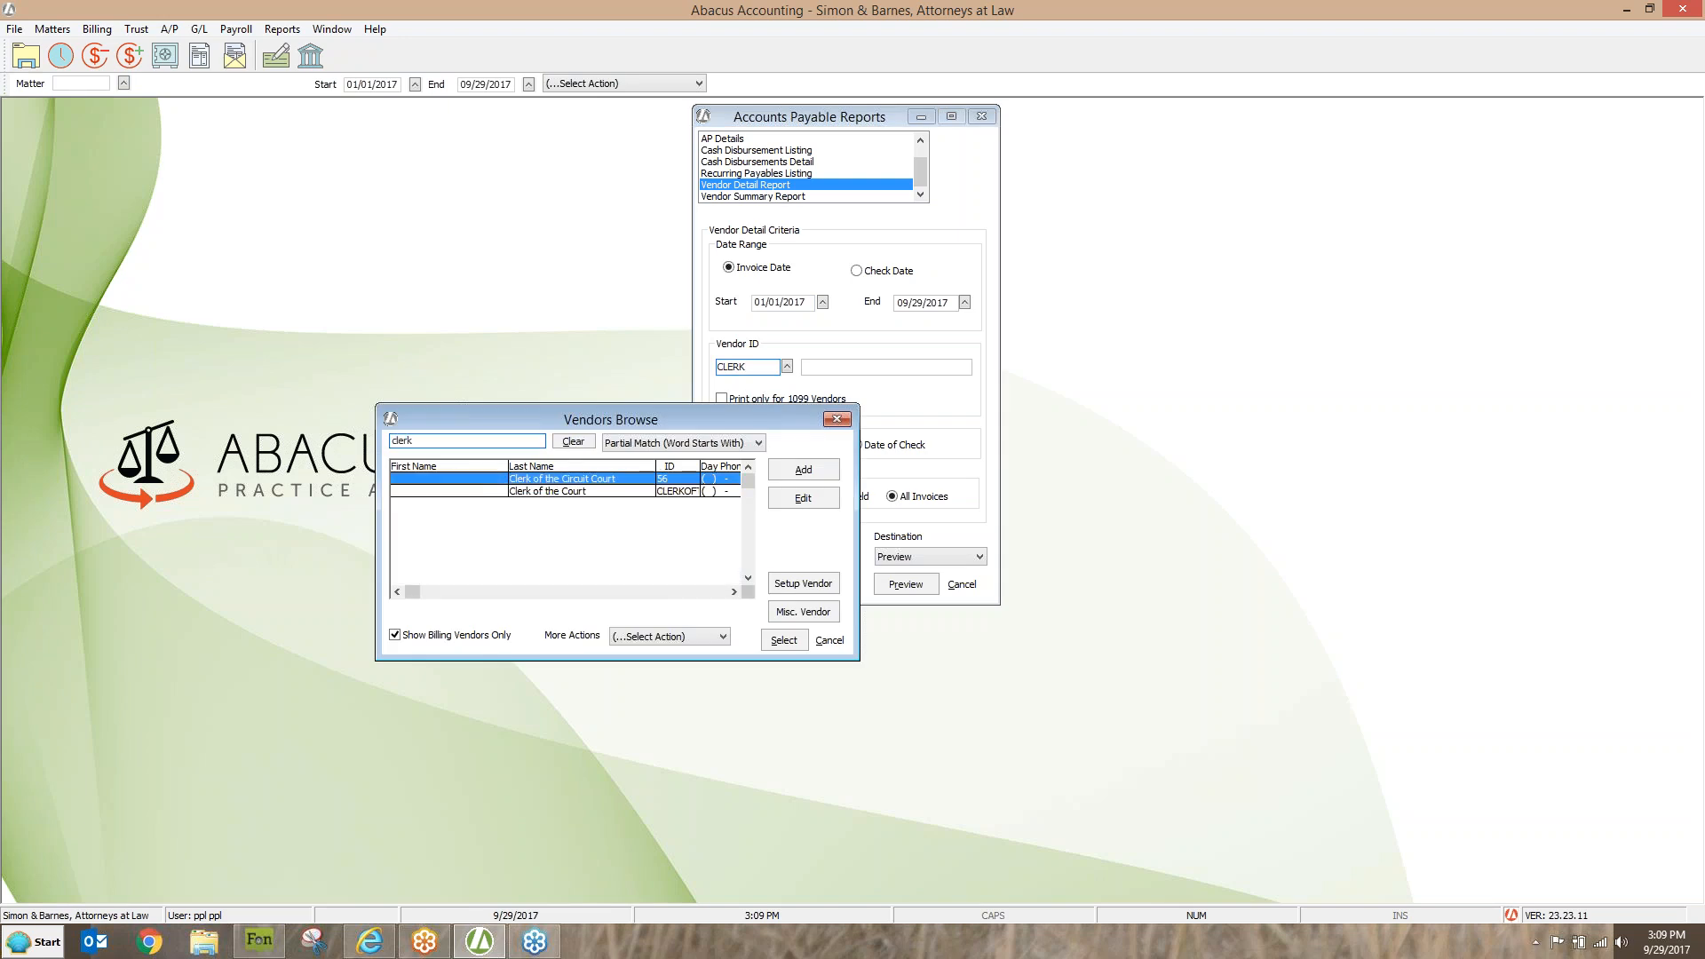
{"action": "double_click", "coordinate": [531, 491]}
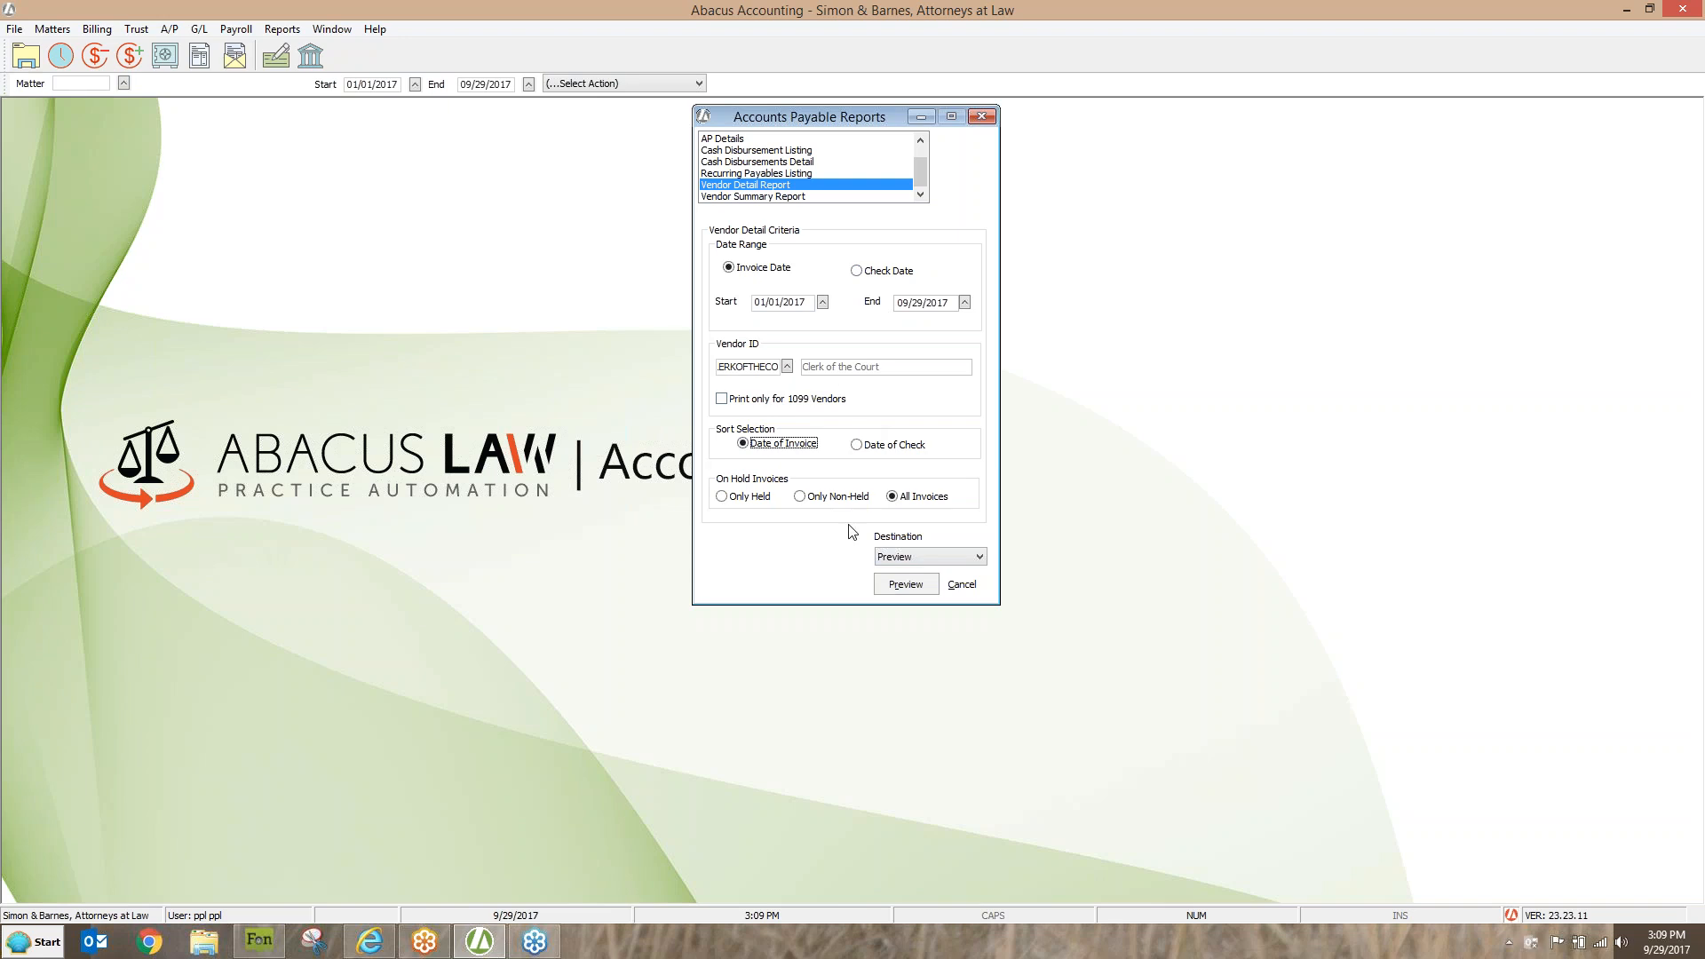
Preview the Vendor Detail Report, and close both the preview and the Accounts Payable Reports window
{"action": "left_click", "coordinate": [915, 590]}
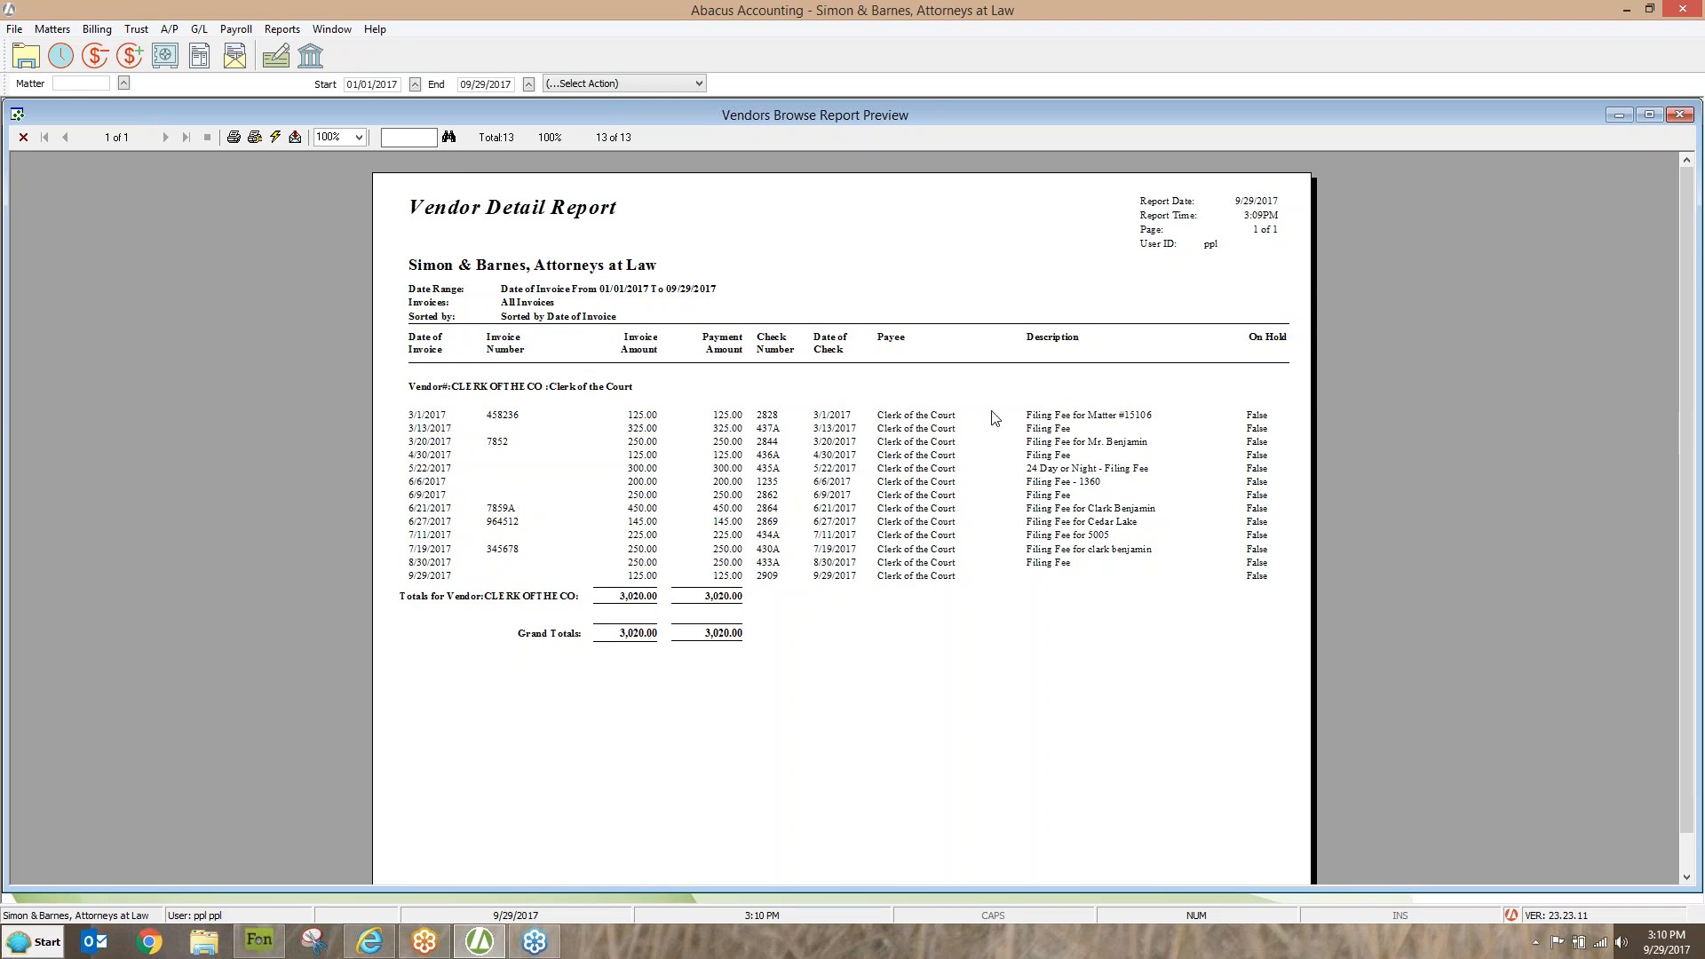
{"action": "left_click", "coordinate": [23, 138]}
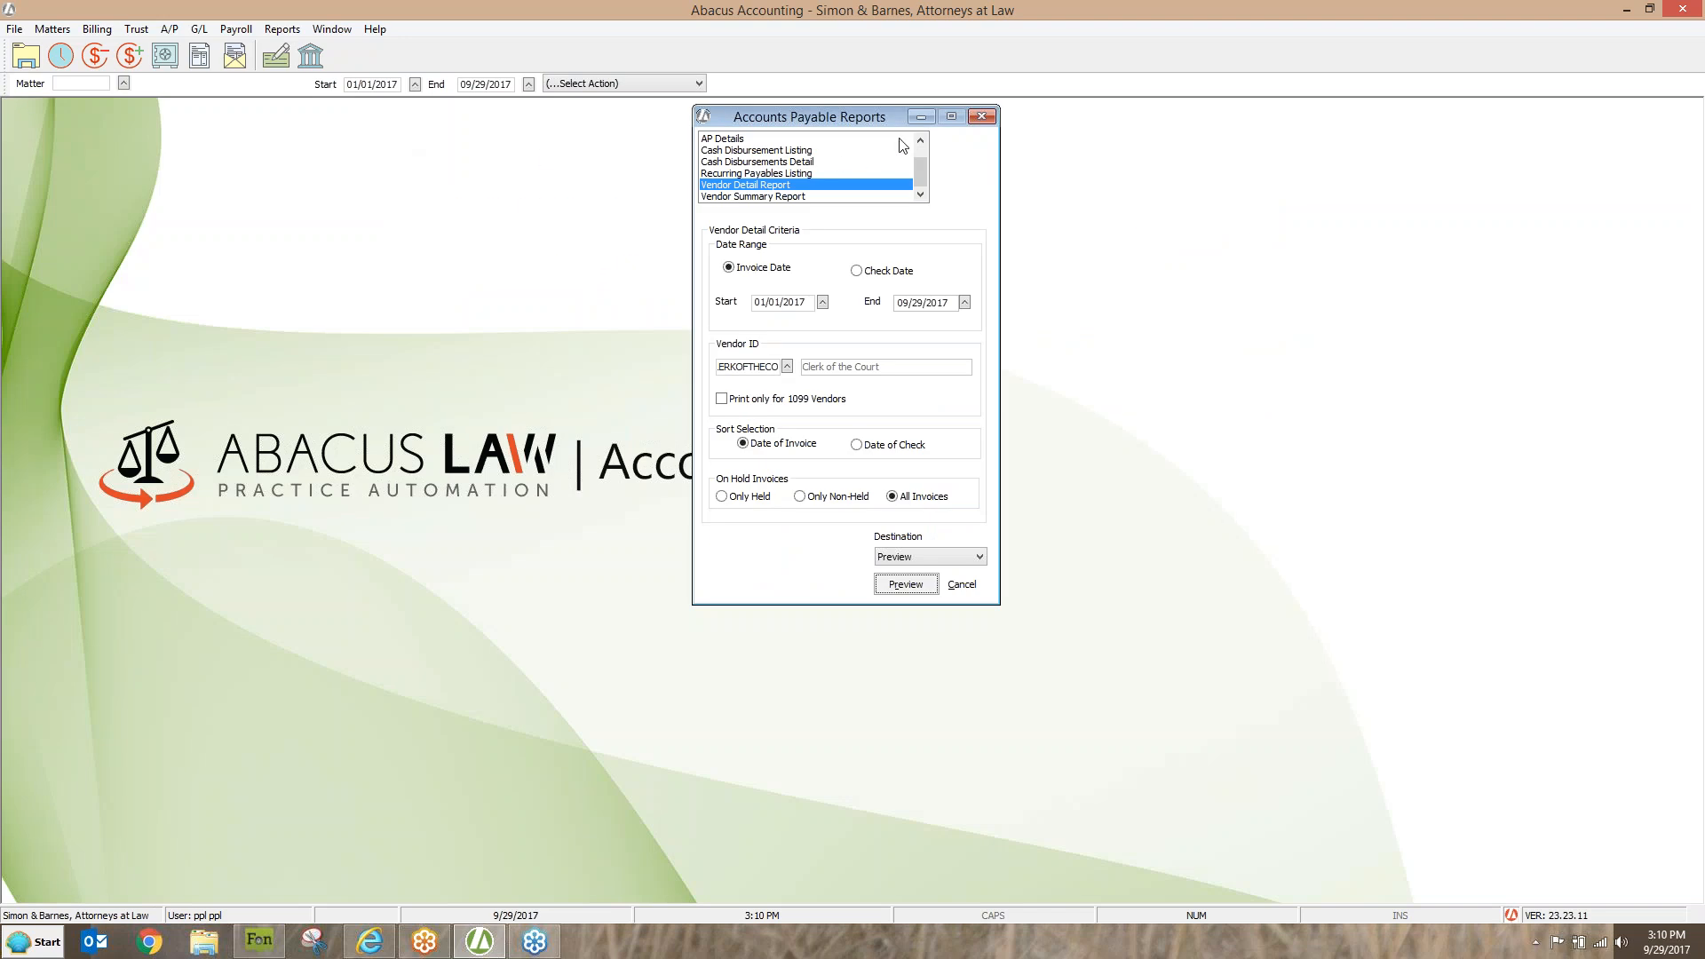
{"action": "left_click", "coordinate": [984, 116]}
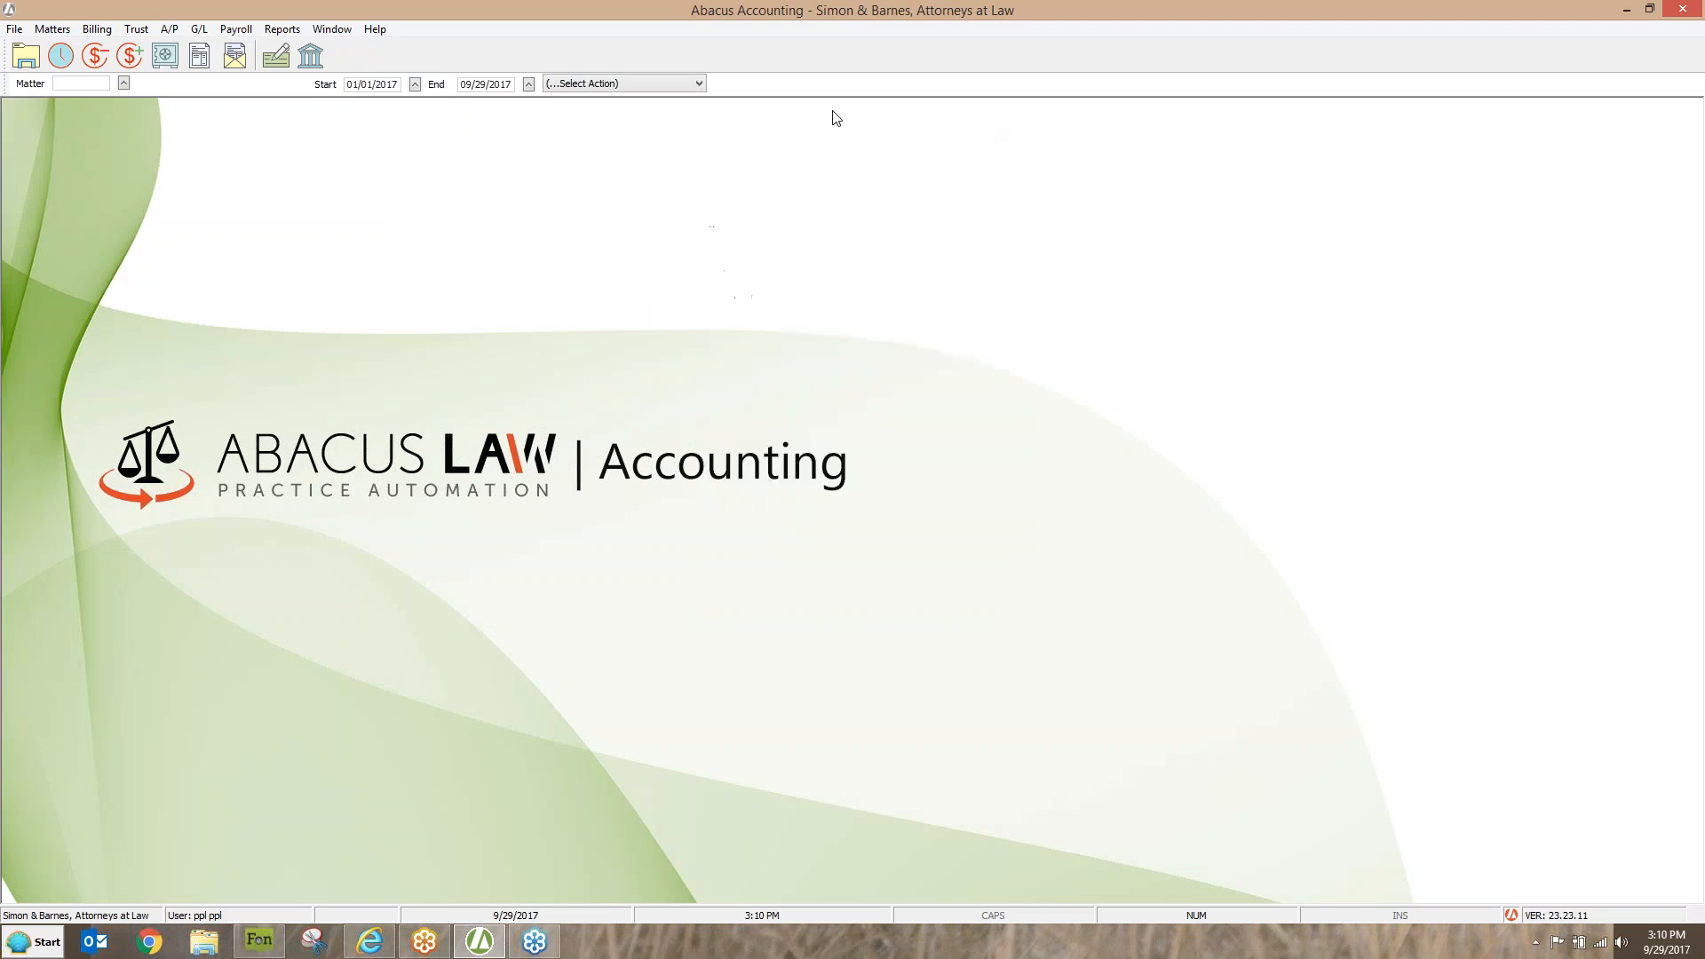
Open the Accounts Receivable reports from Billing and preview the Accounts Receivable Report
{"action": "left_click", "coordinate": [291, 30]}
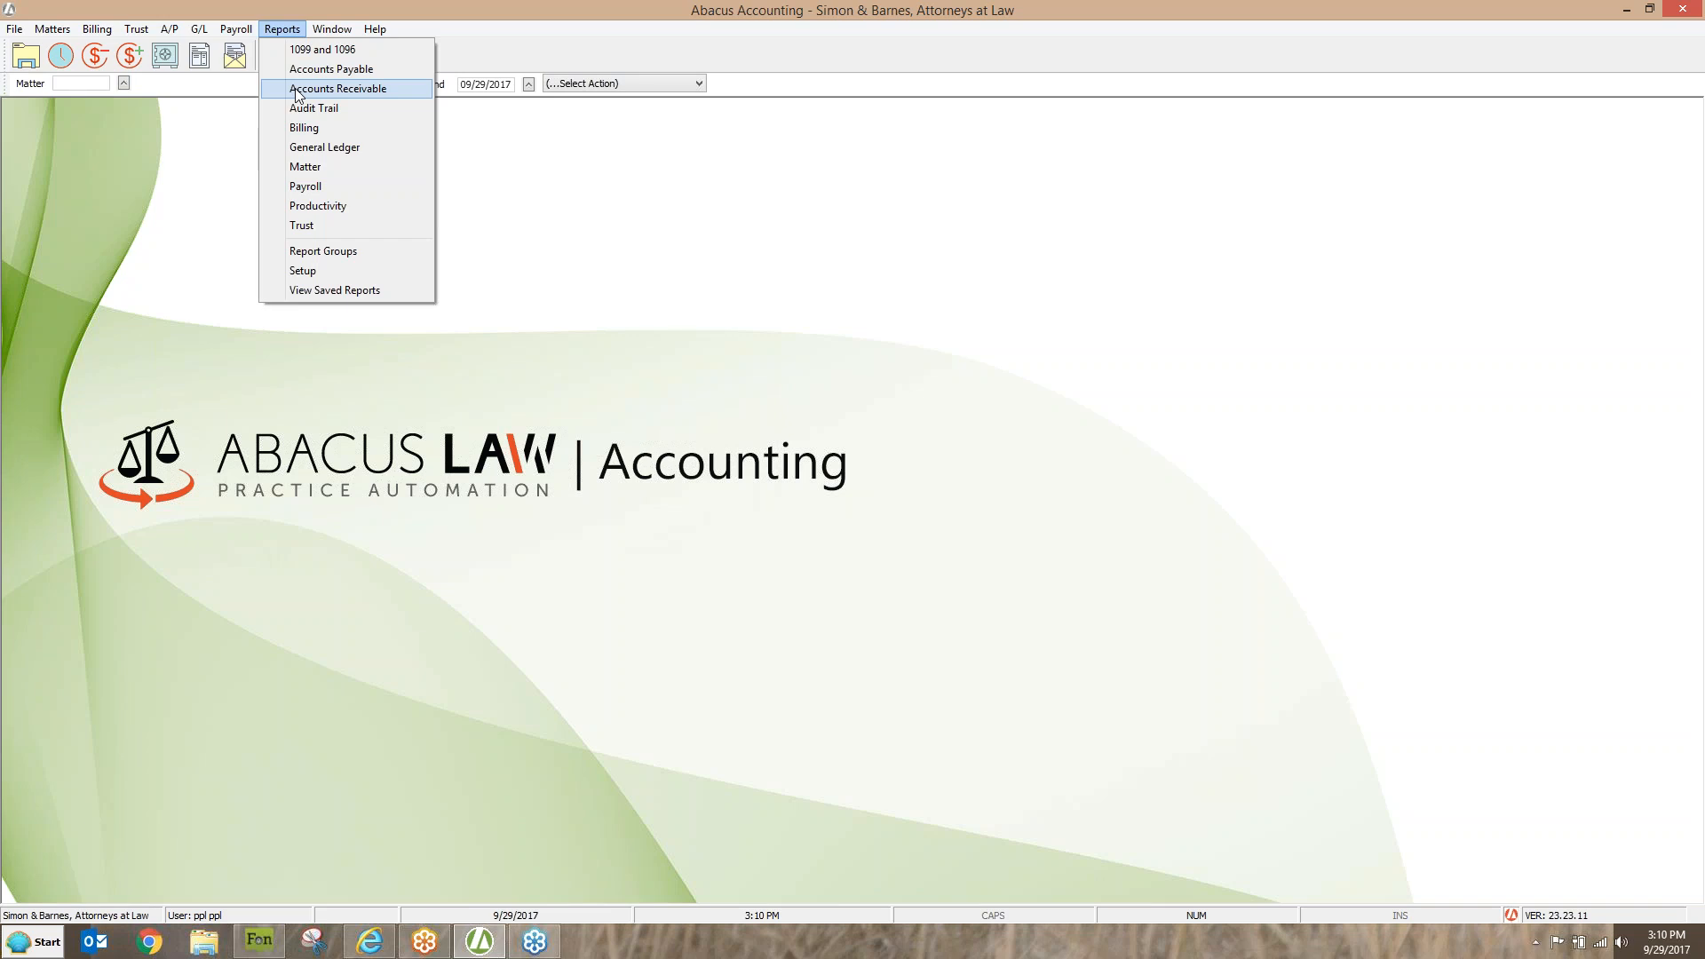
{"action": "left_click", "coordinate": [213, 179]}
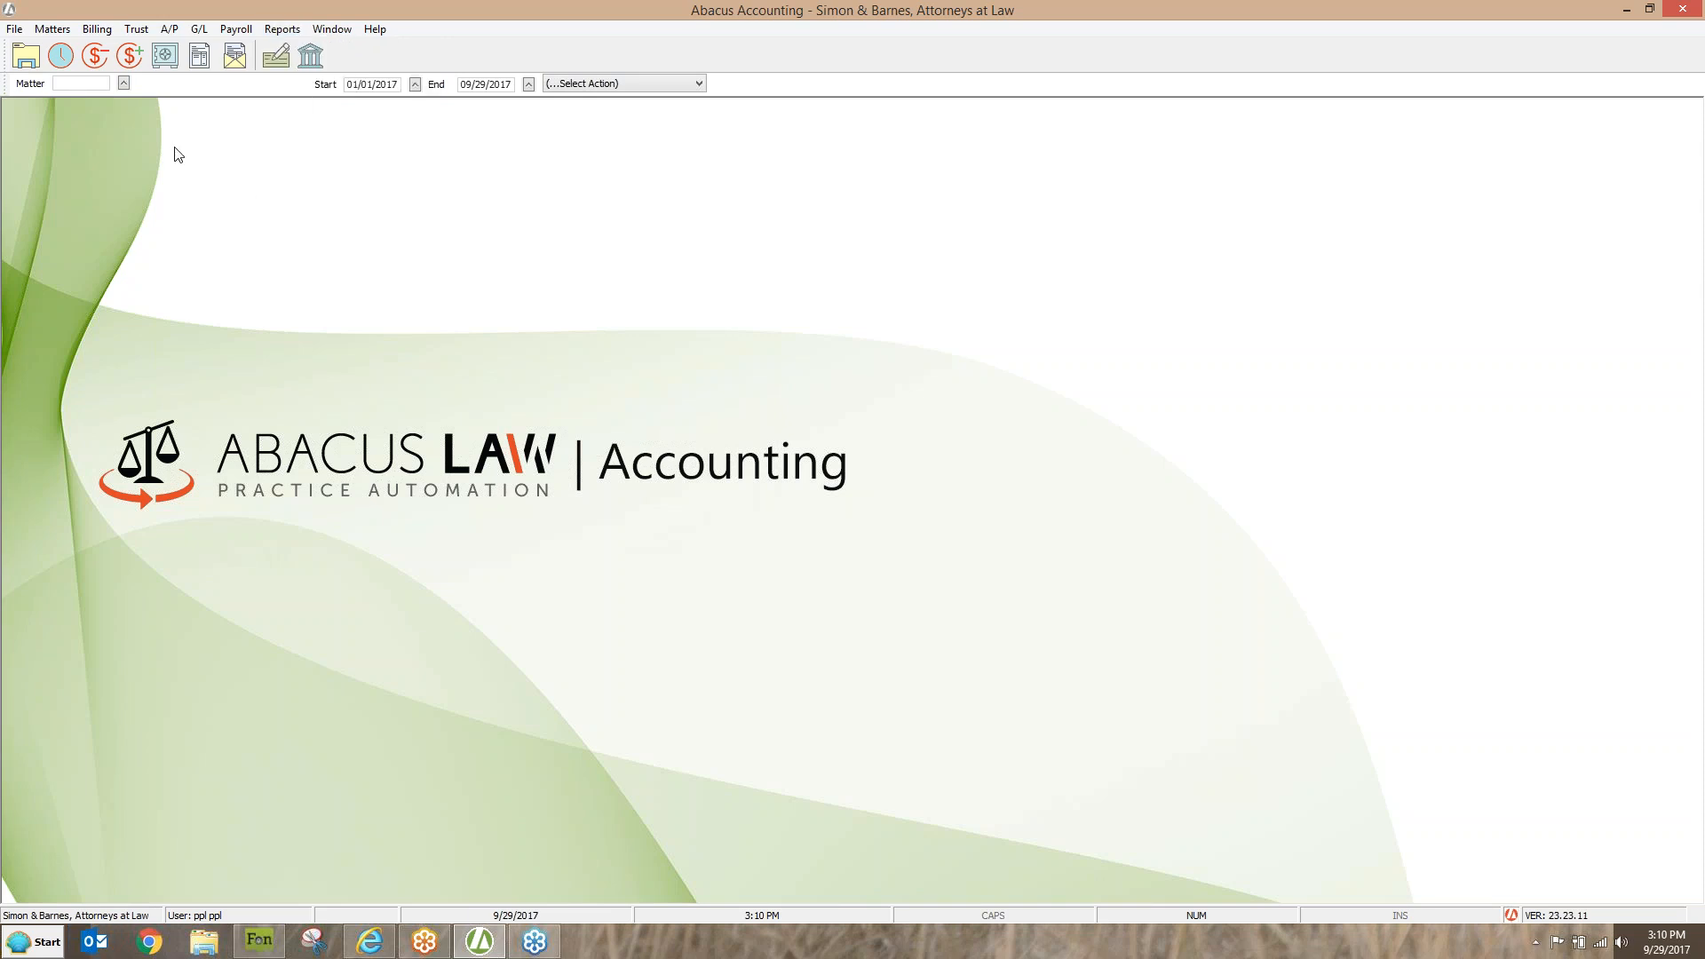
{"action": "left_click", "coordinate": [97, 34]}
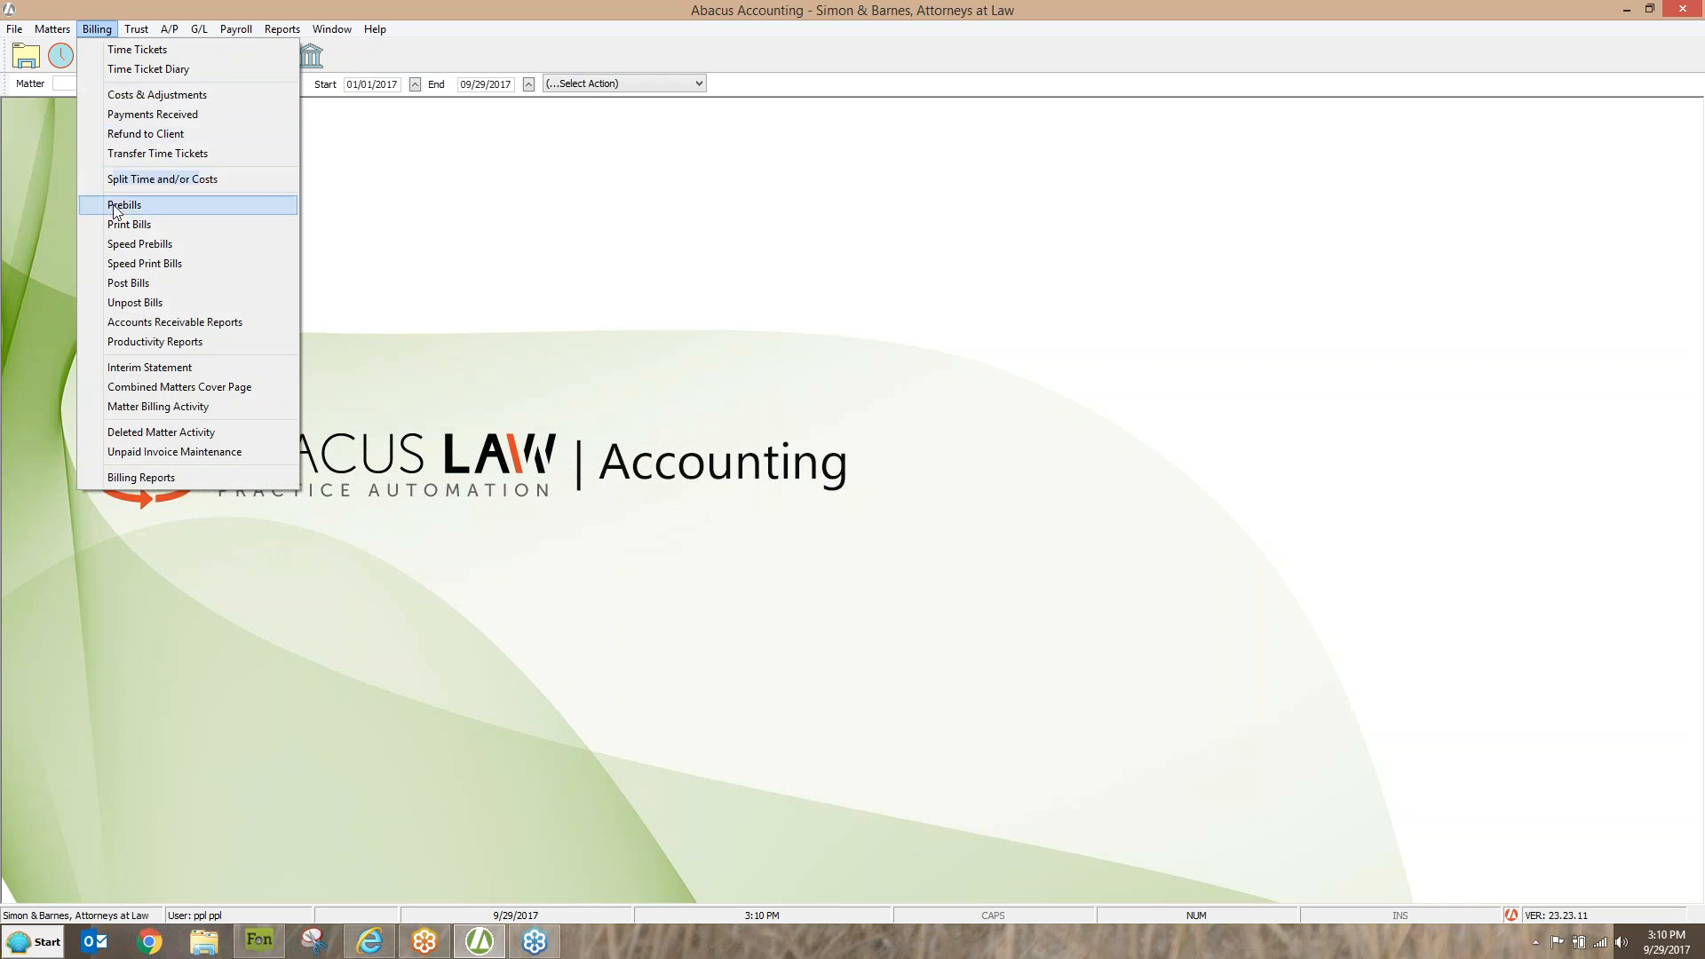
{"action": "left_click", "coordinate": [138, 325]}
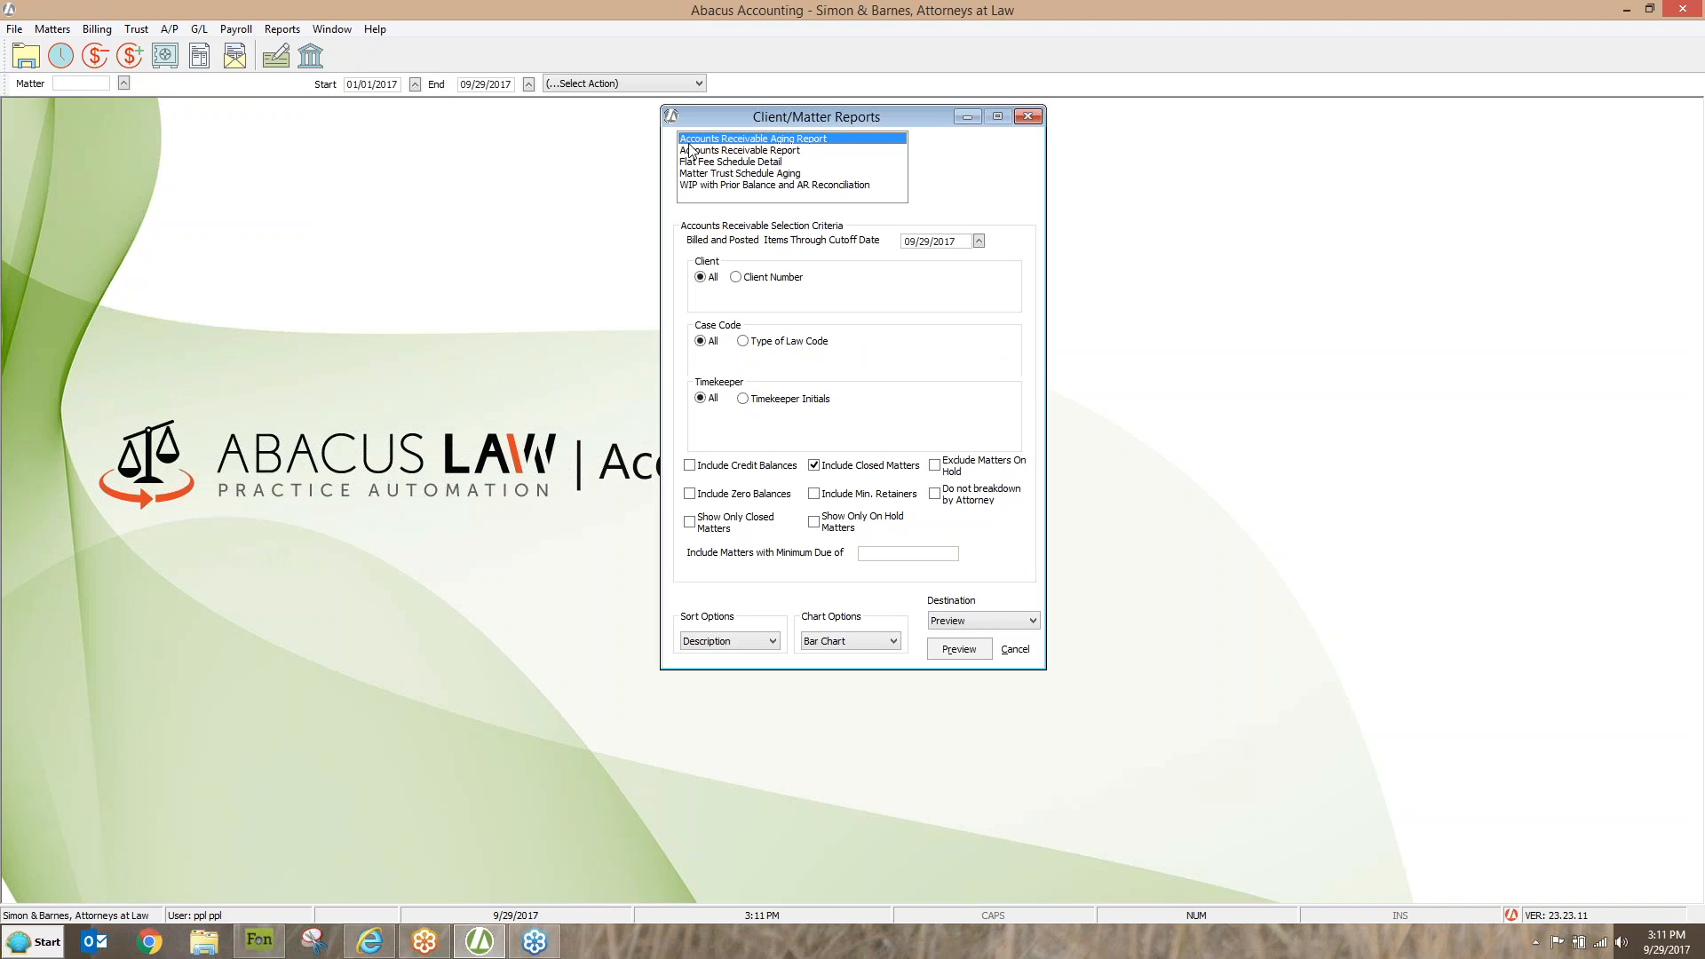
{"action": "left_click", "coordinate": [716, 151]}
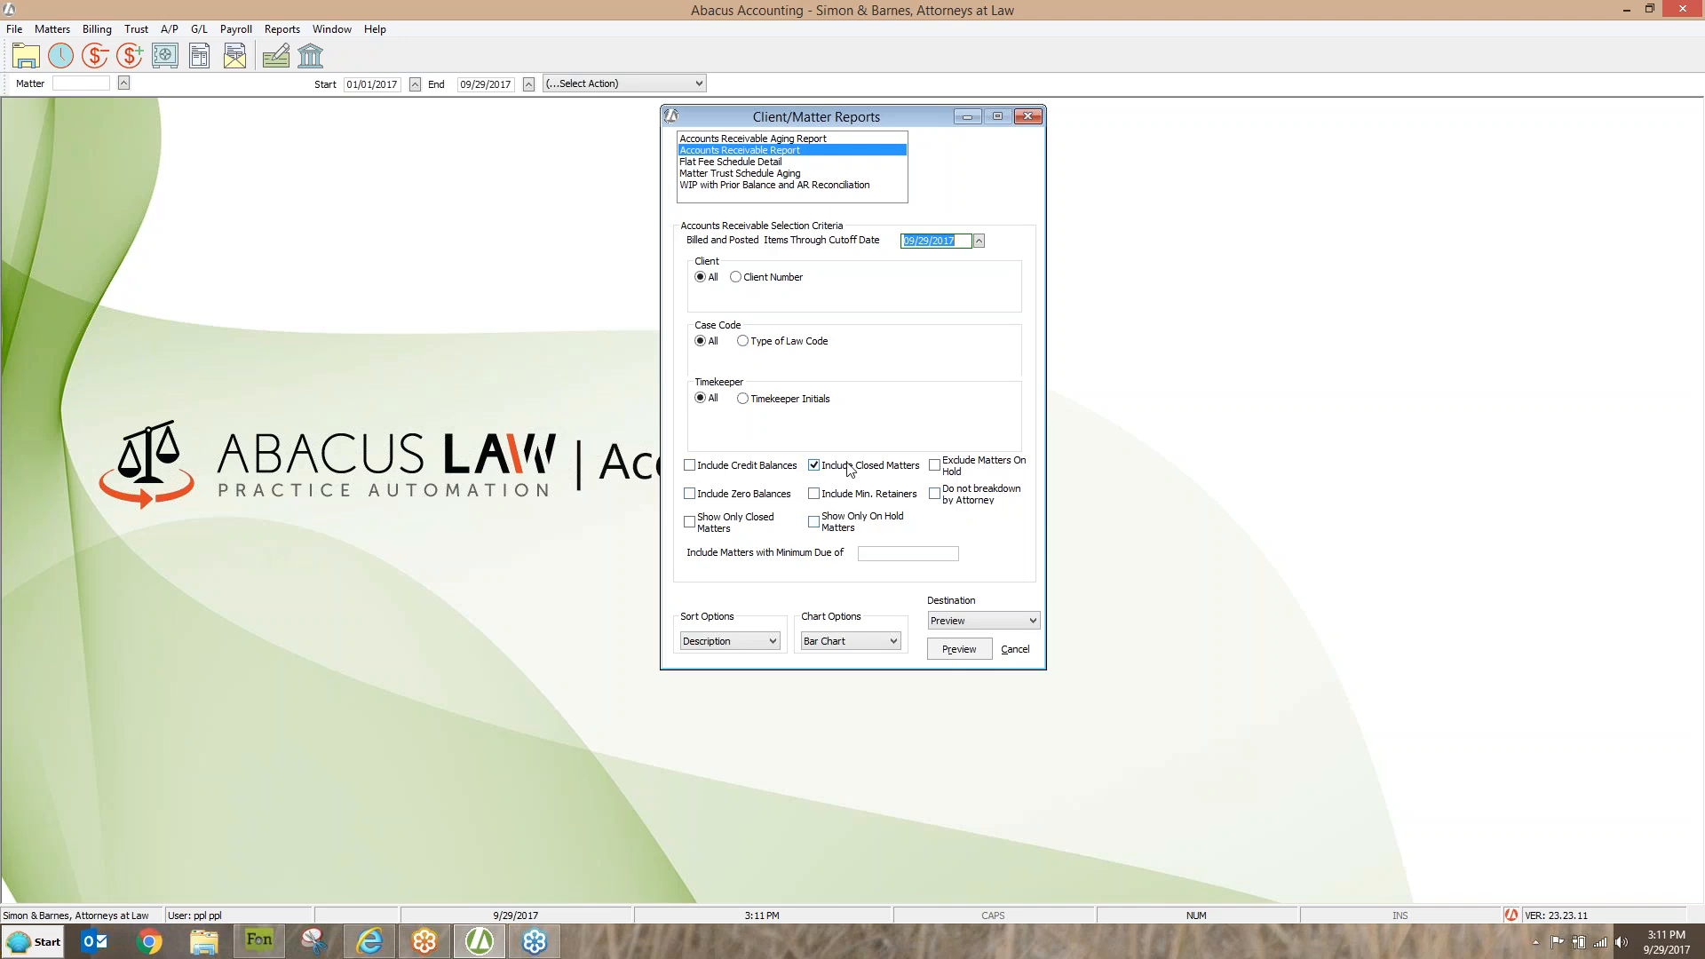
{"action": "left_click", "coordinate": [969, 656]}
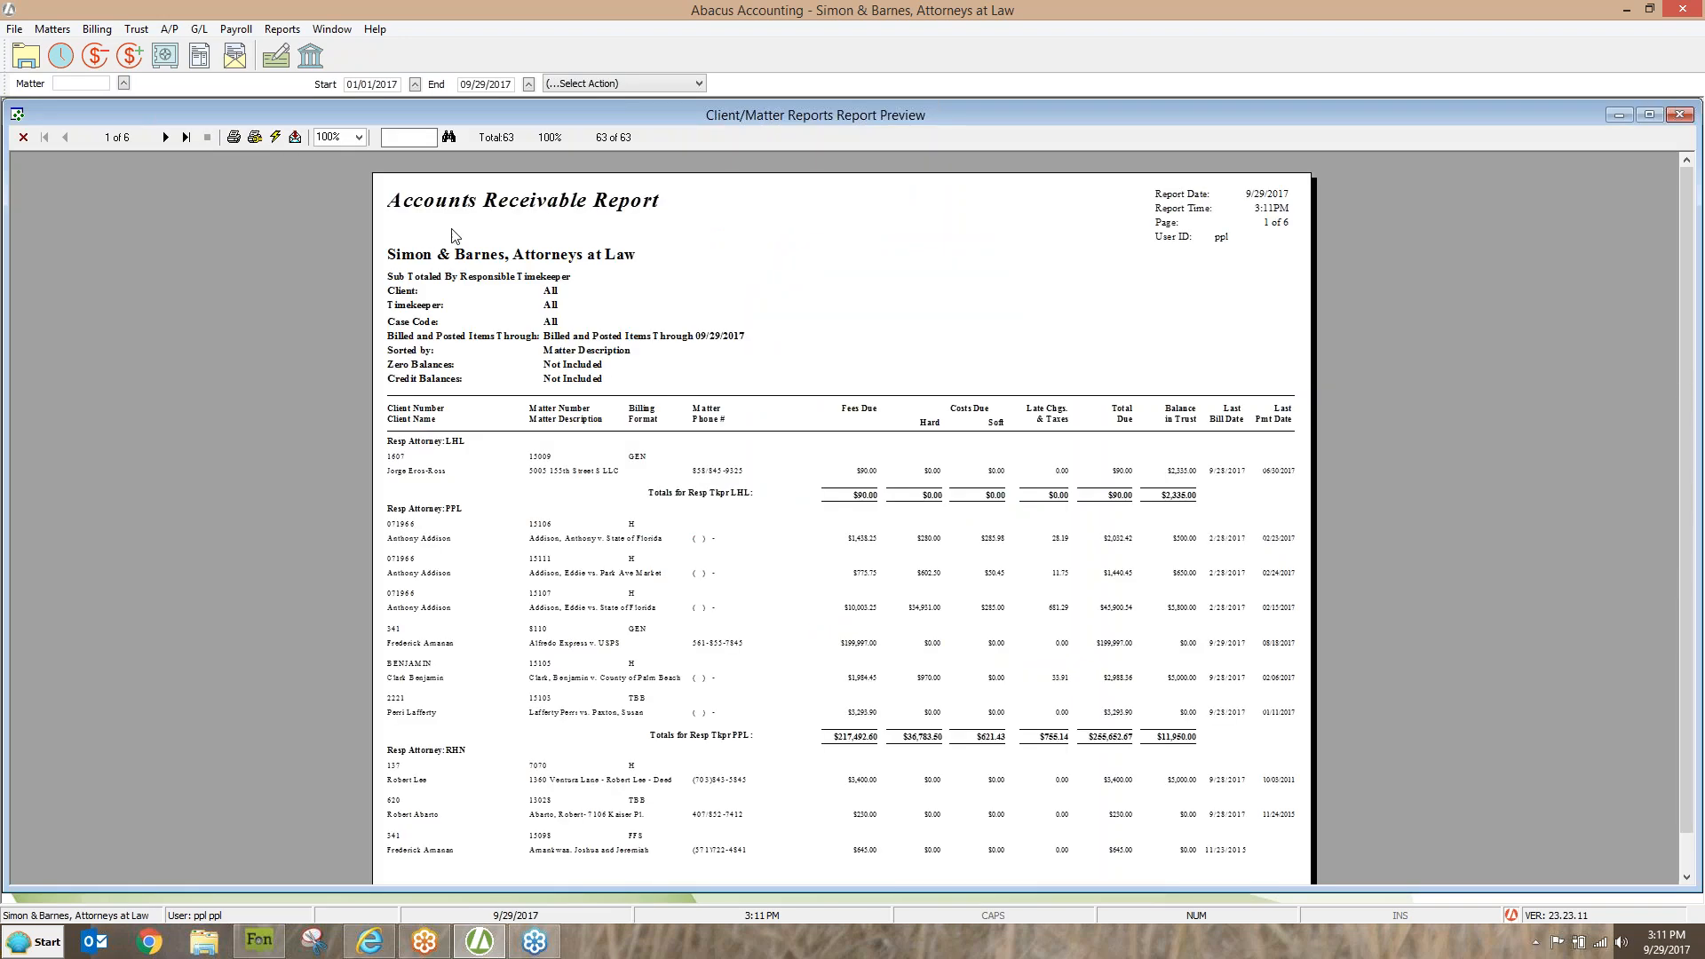
Enlarge the Accounts Receivable Report preview to 150% and go to its last page
{"action": "left_click", "coordinate": [358, 137]}
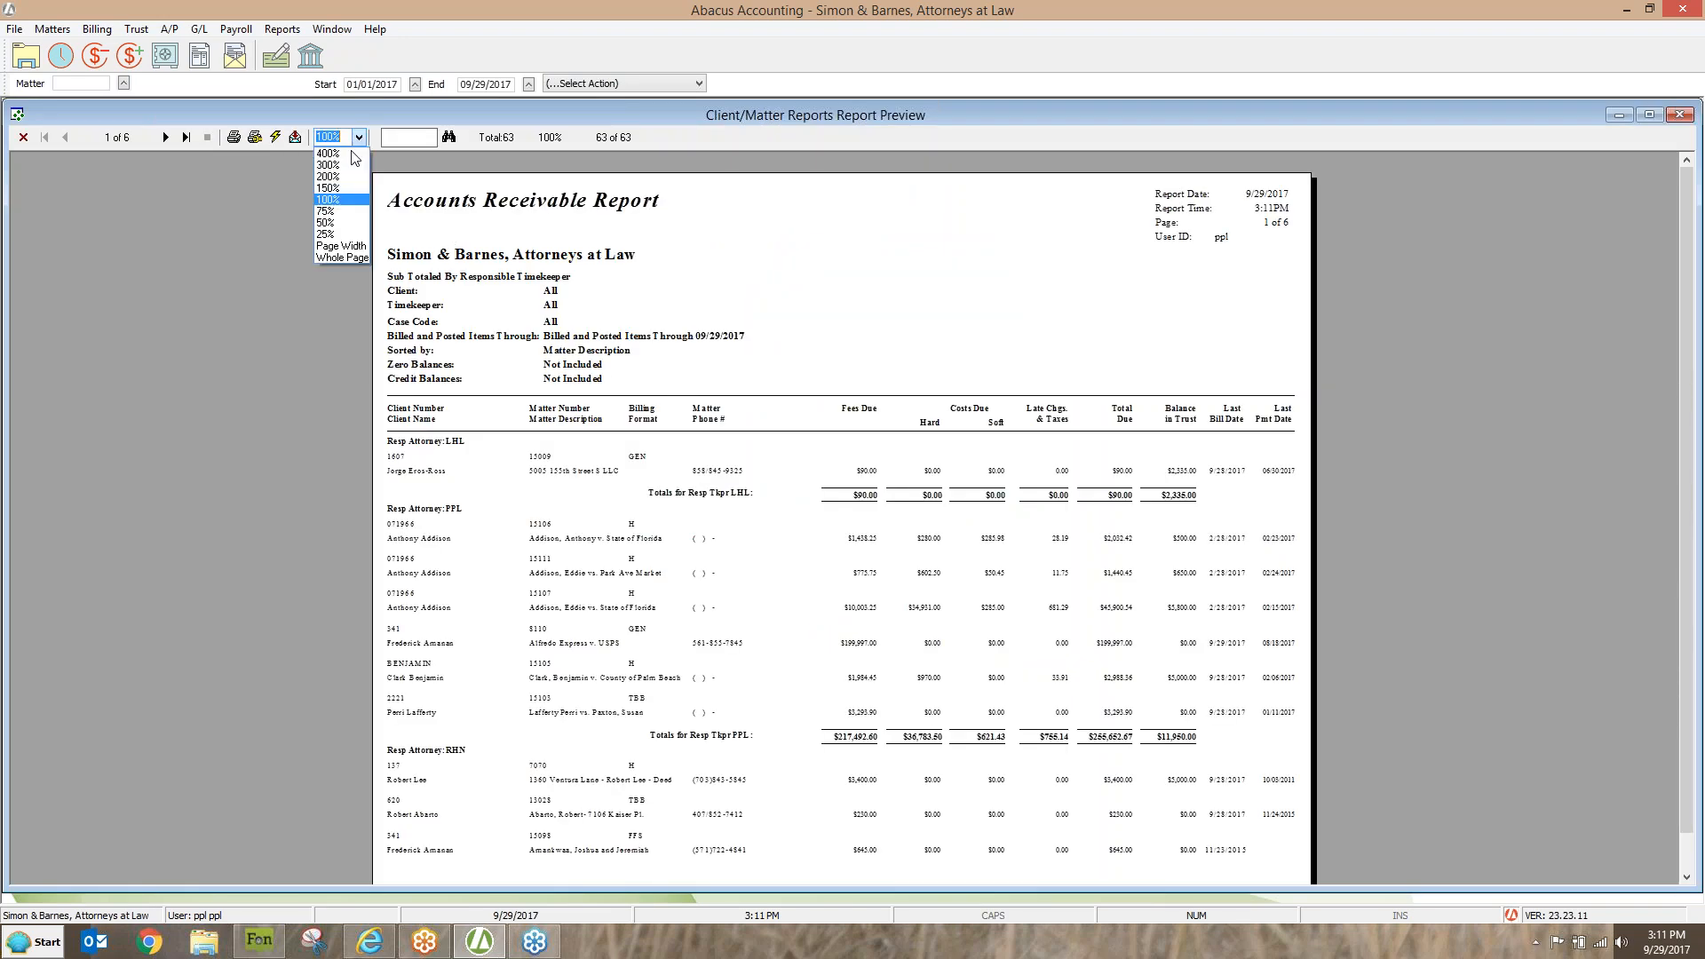
{"action": "left_click", "coordinate": [330, 188]}
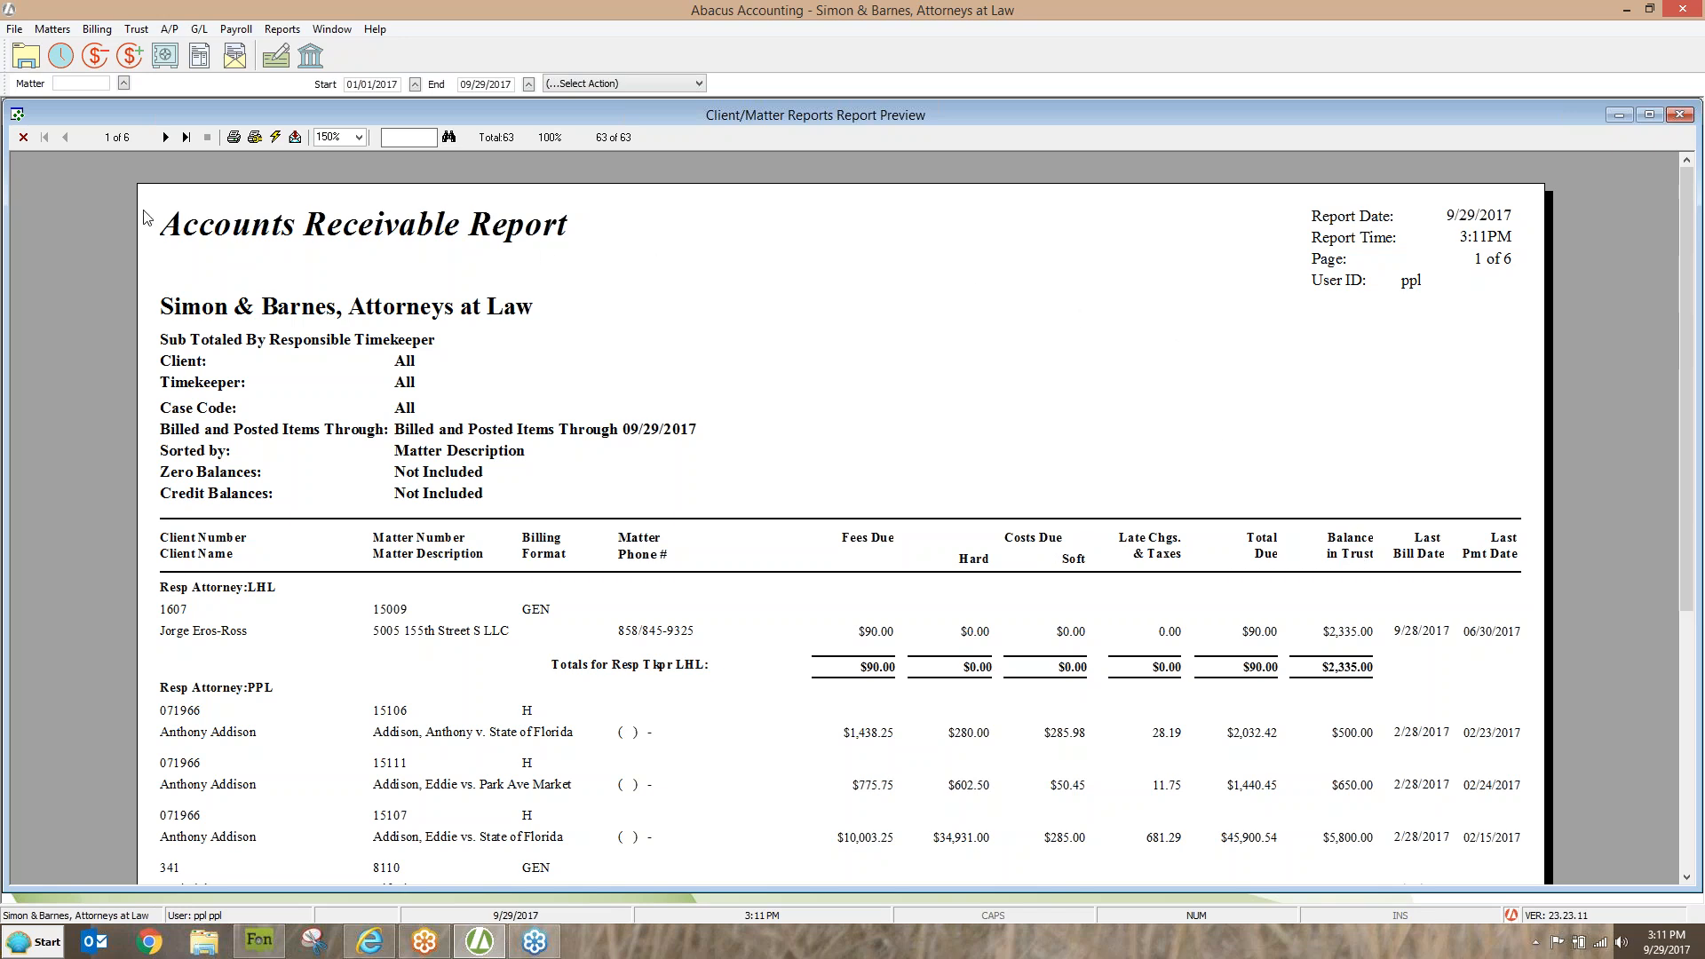
{"action": "left_click", "coordinate": [185, 137]}
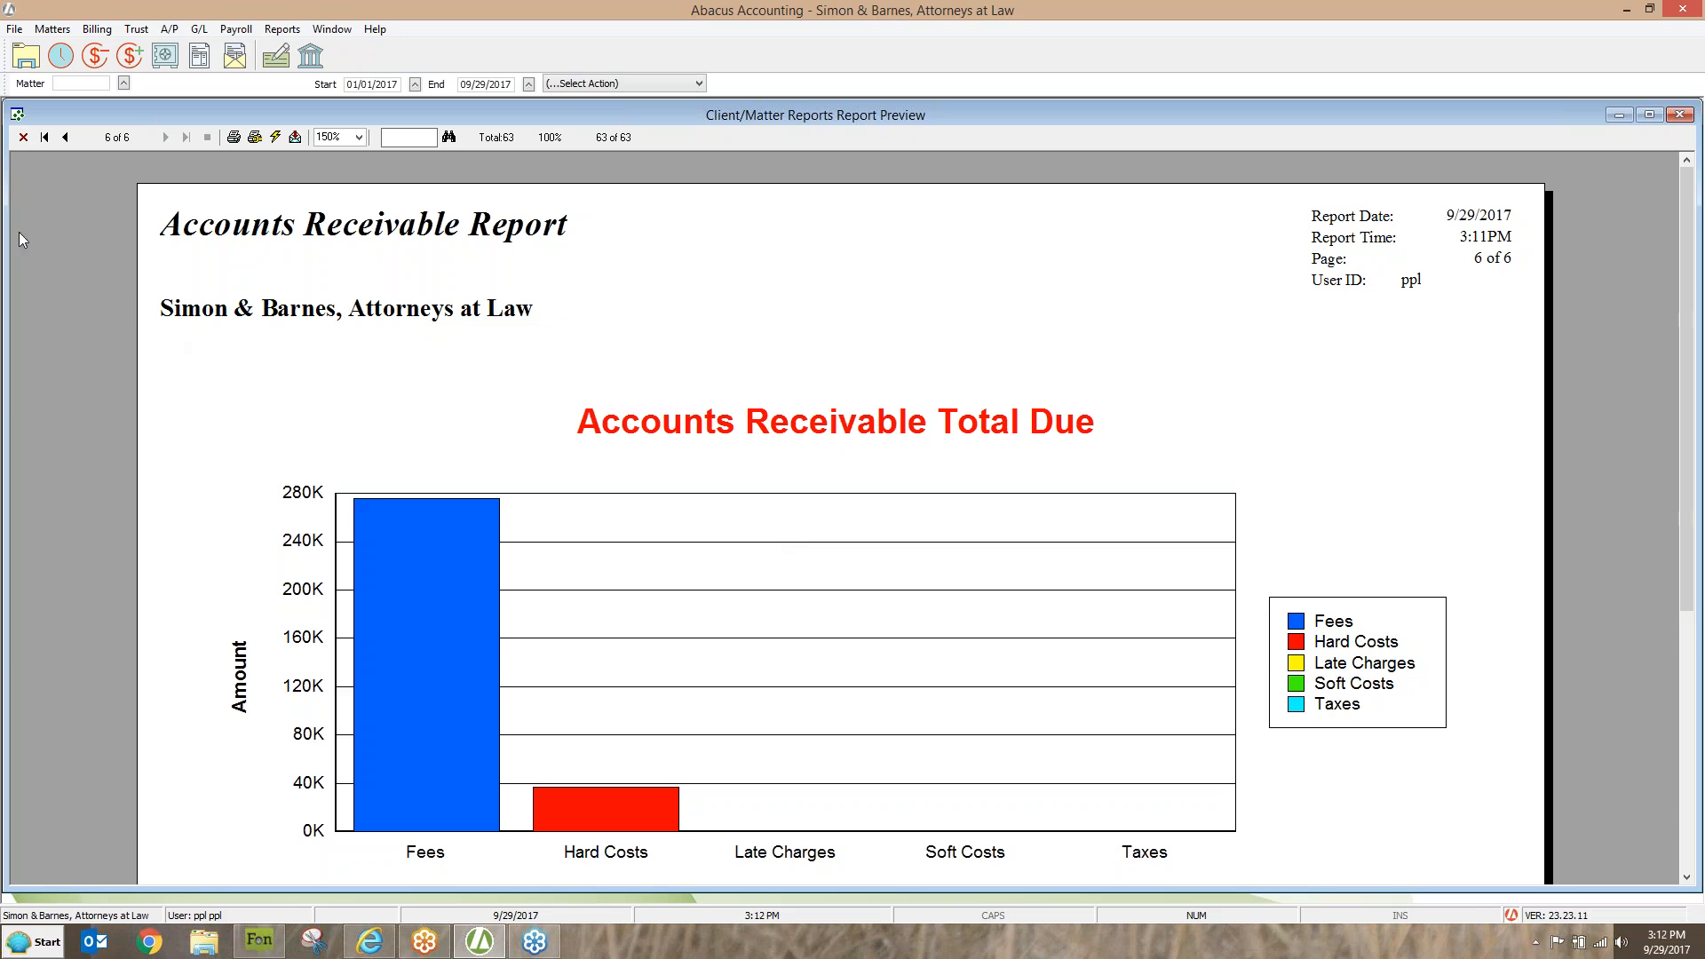
Go back one page in the Accounts Receivable Report preview and close it
{"action": "left_click", "coordinate": [64, 137]}
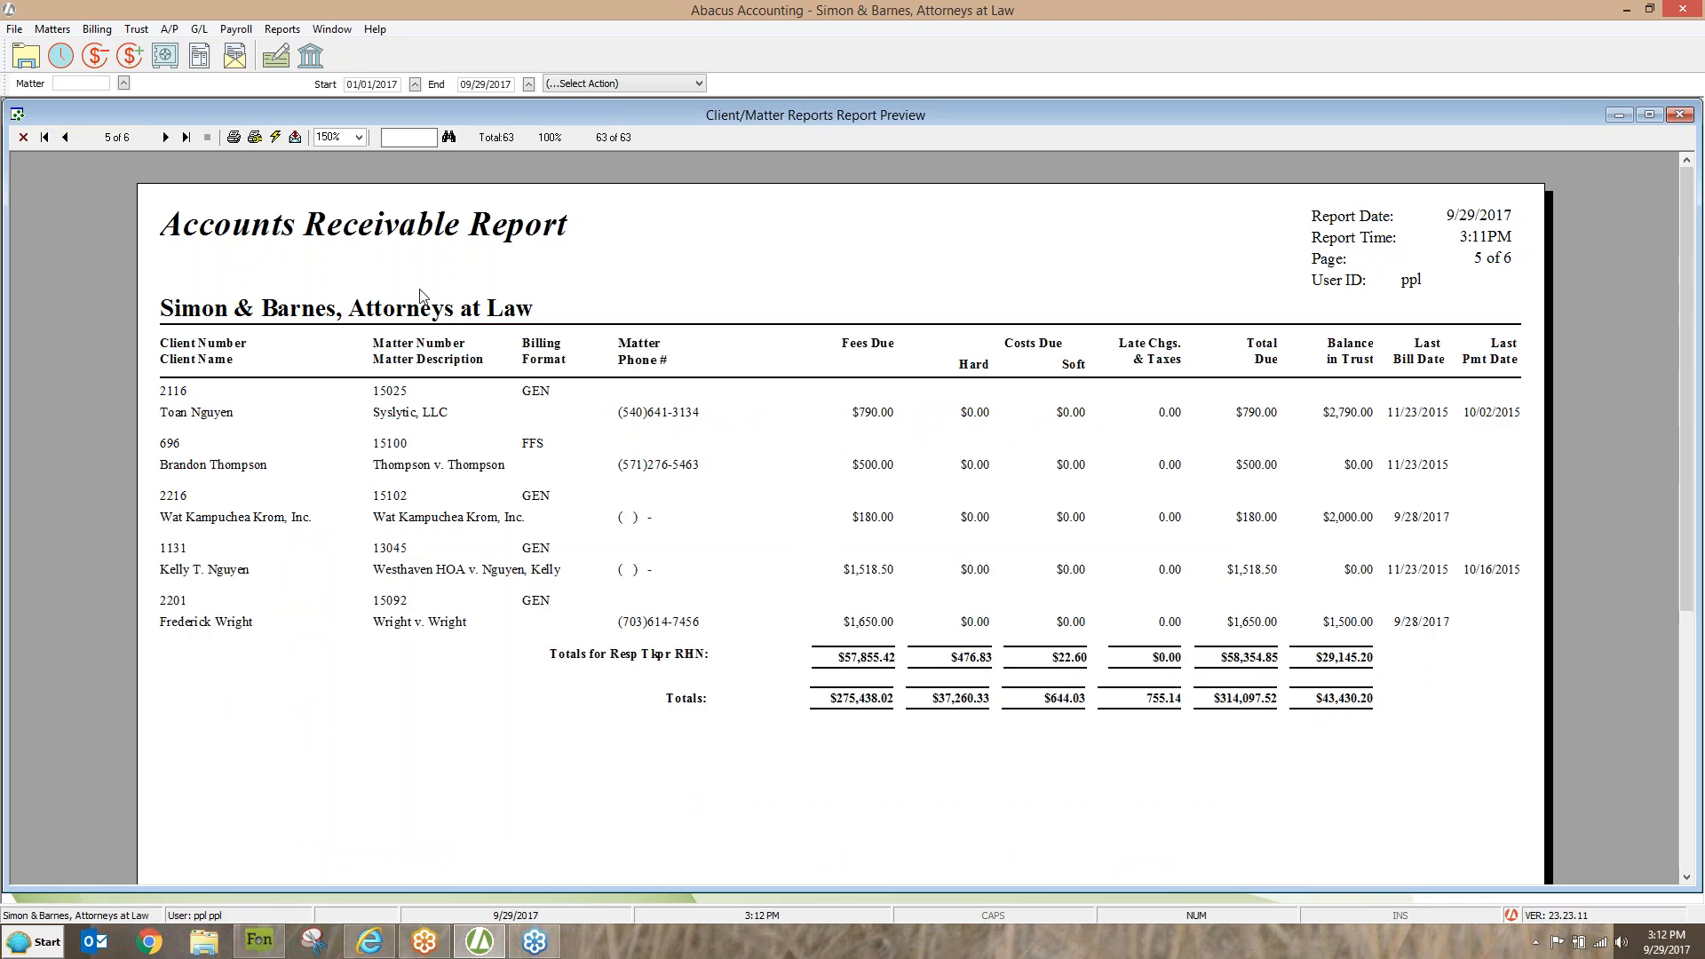
{"action": "left_click", "coordinate": [23, 138]}
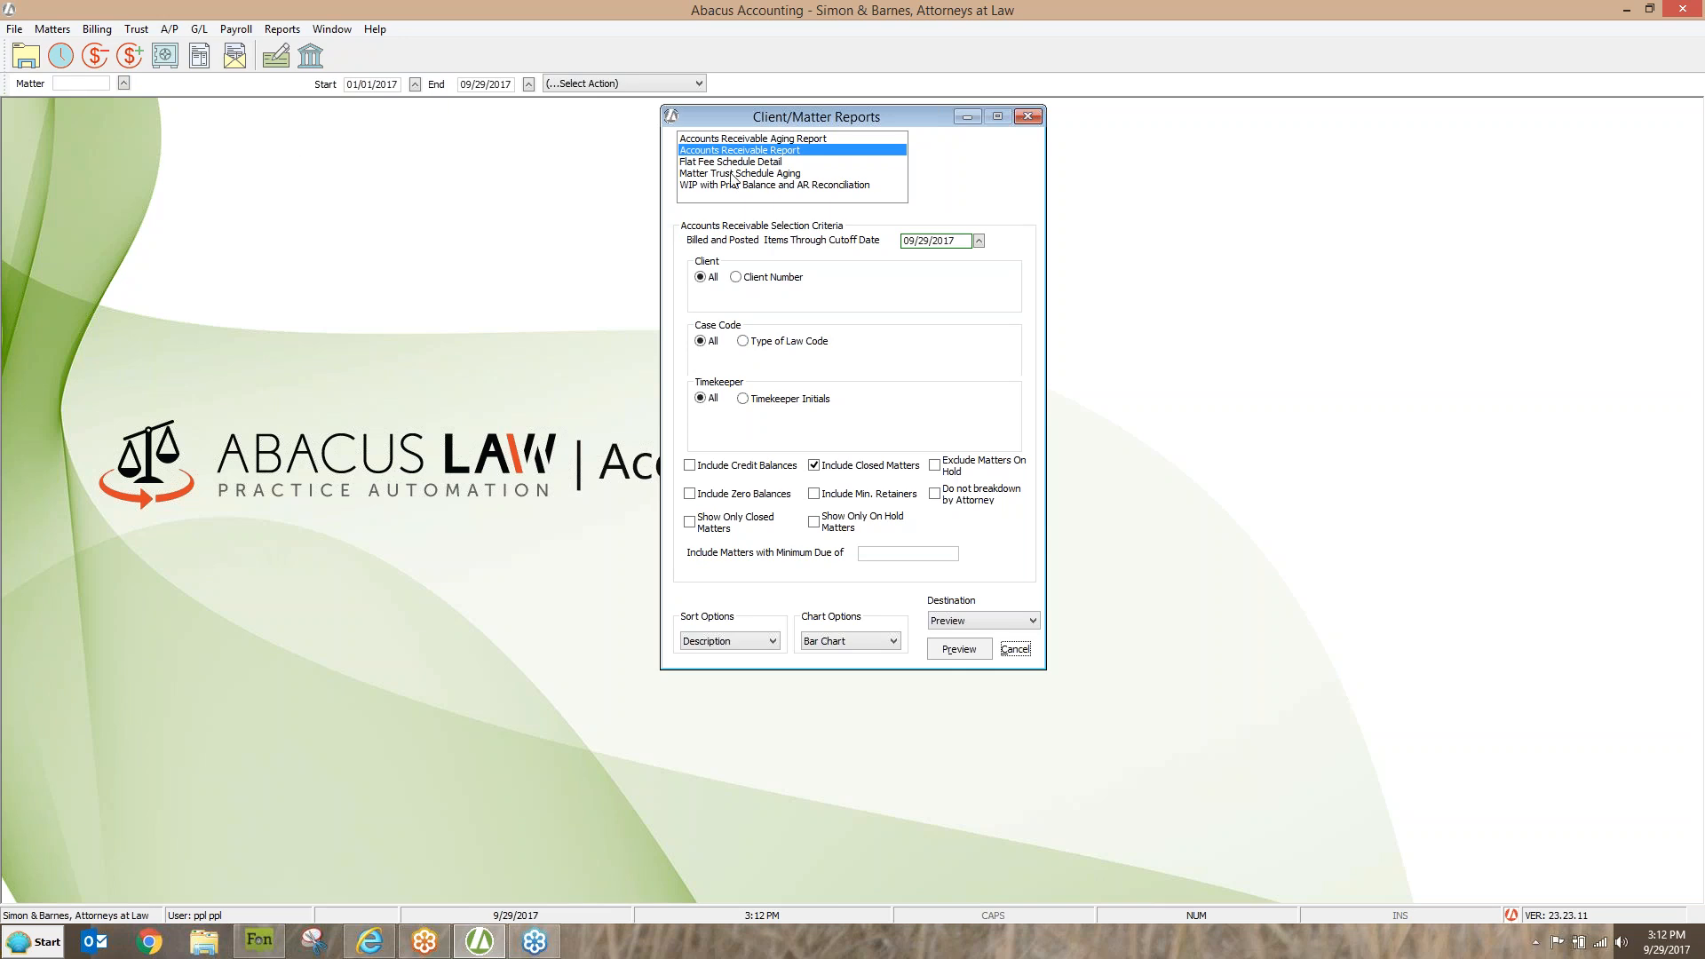
Preview the Accounts Receivable Aging Report at 150% zoom, and close both the preview and the Client/Matter Reports window
{"action": "left_click", "coordinate": [806, 140]}
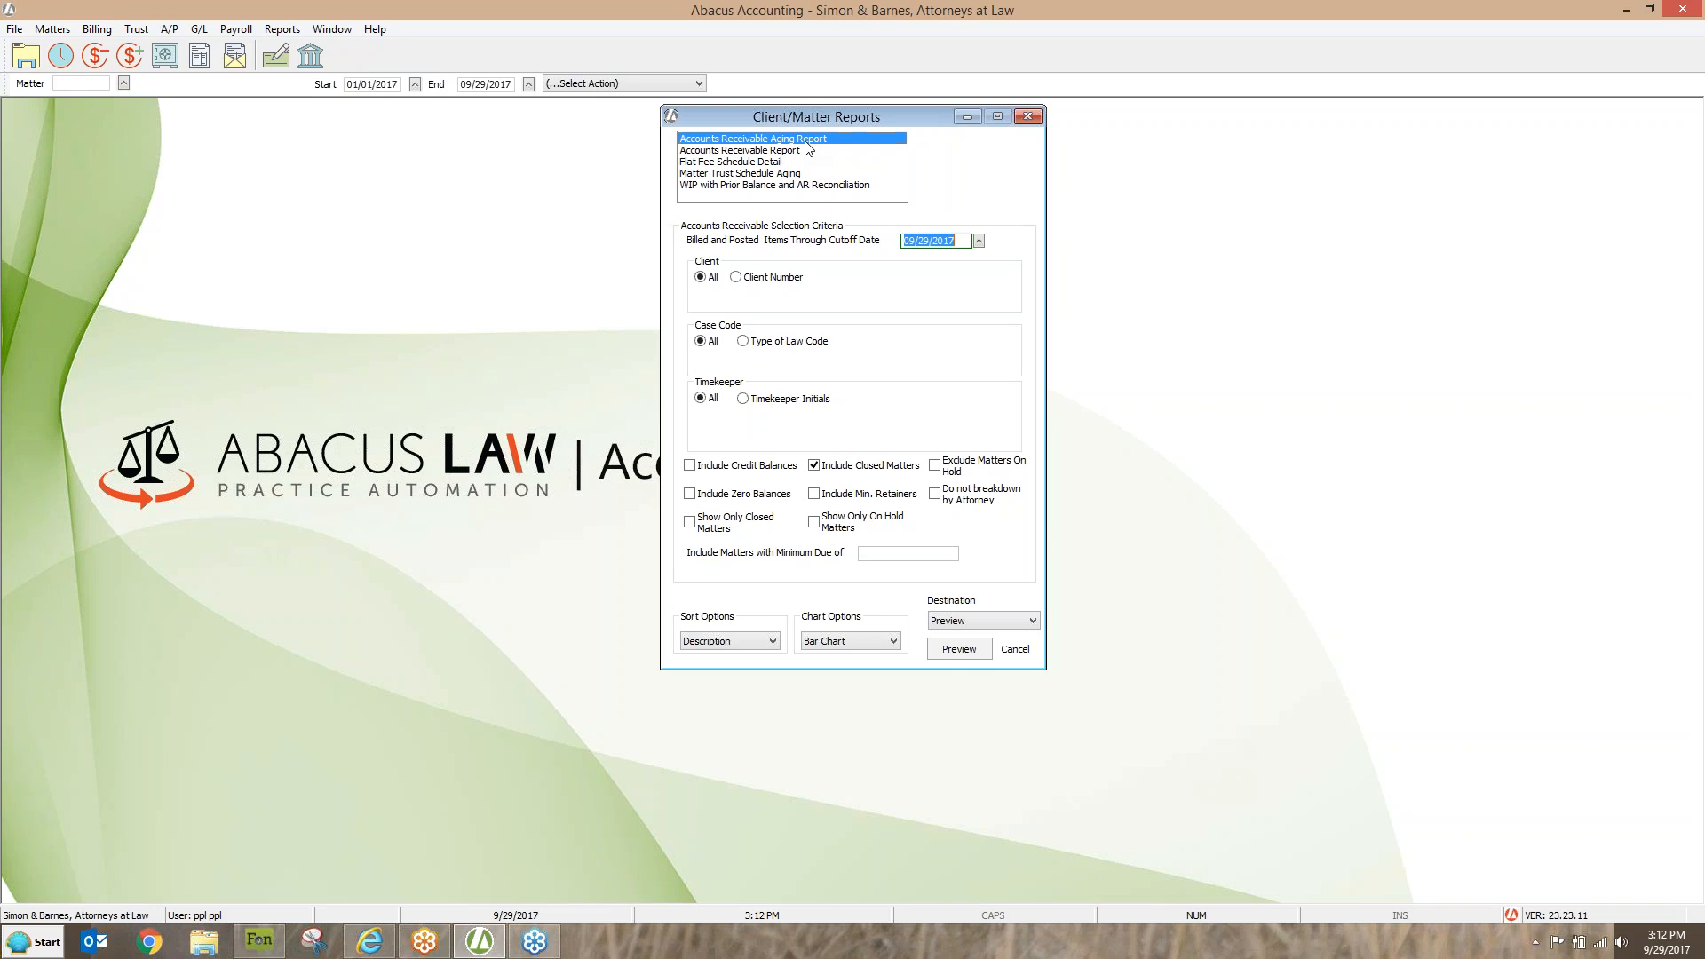
{"action": "left_click", "coordinate": [959, 651]}
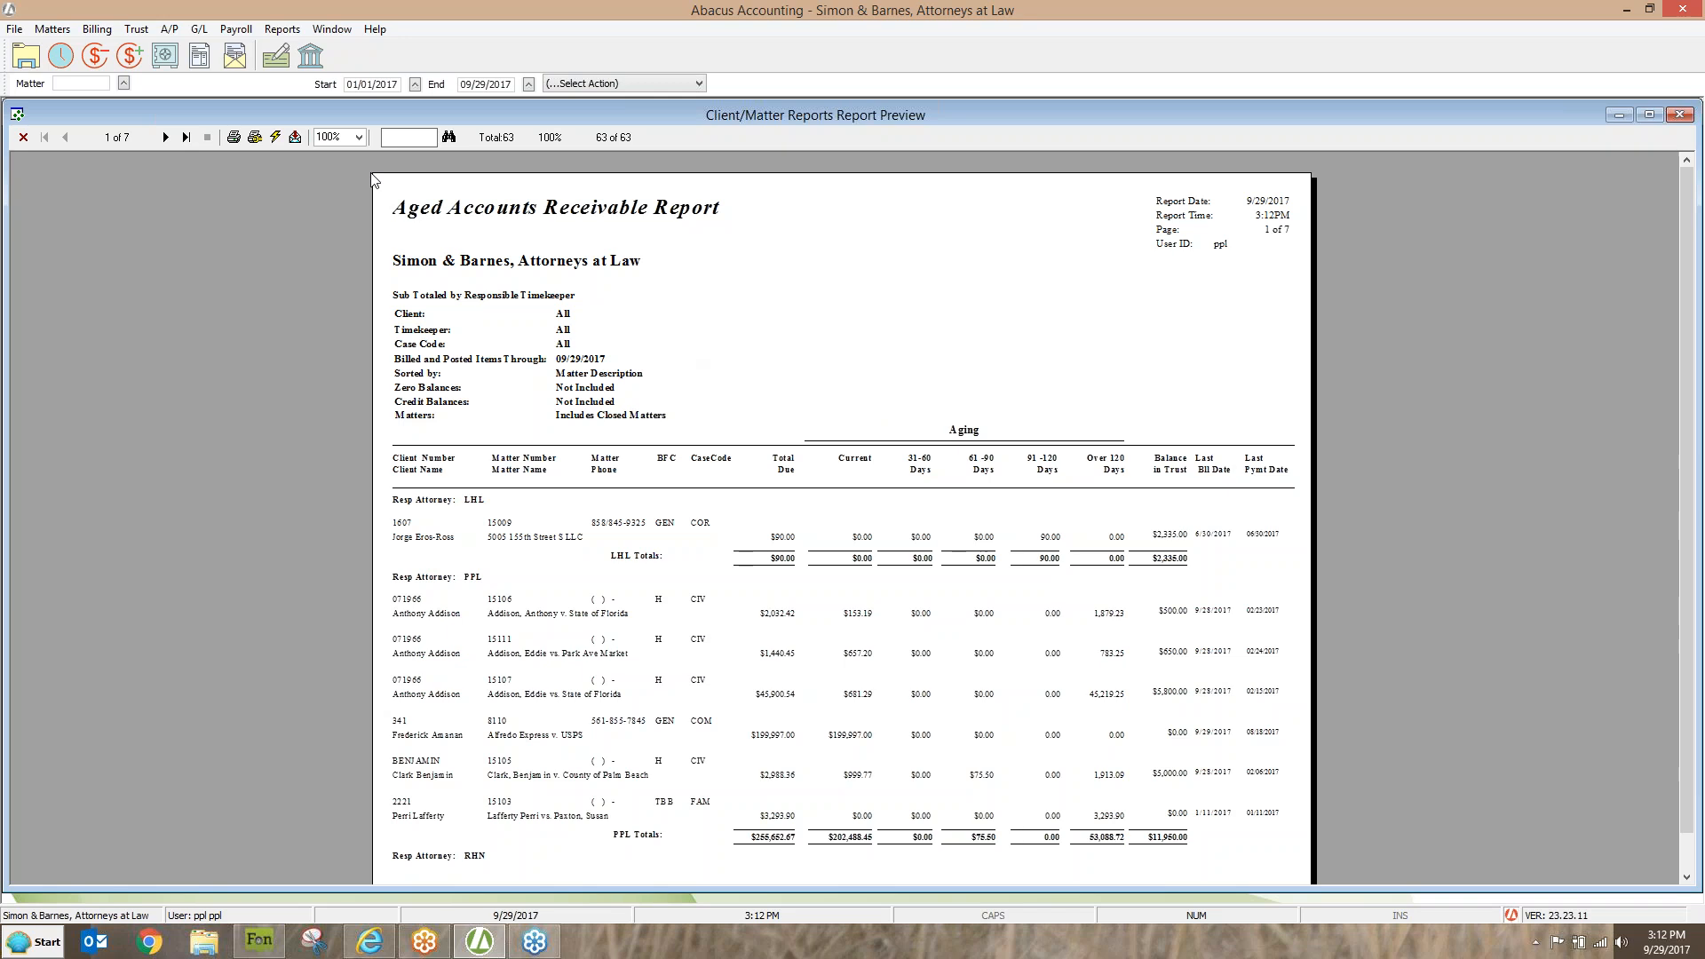
{"action": "left_click", "coordinate": [358, 137]}
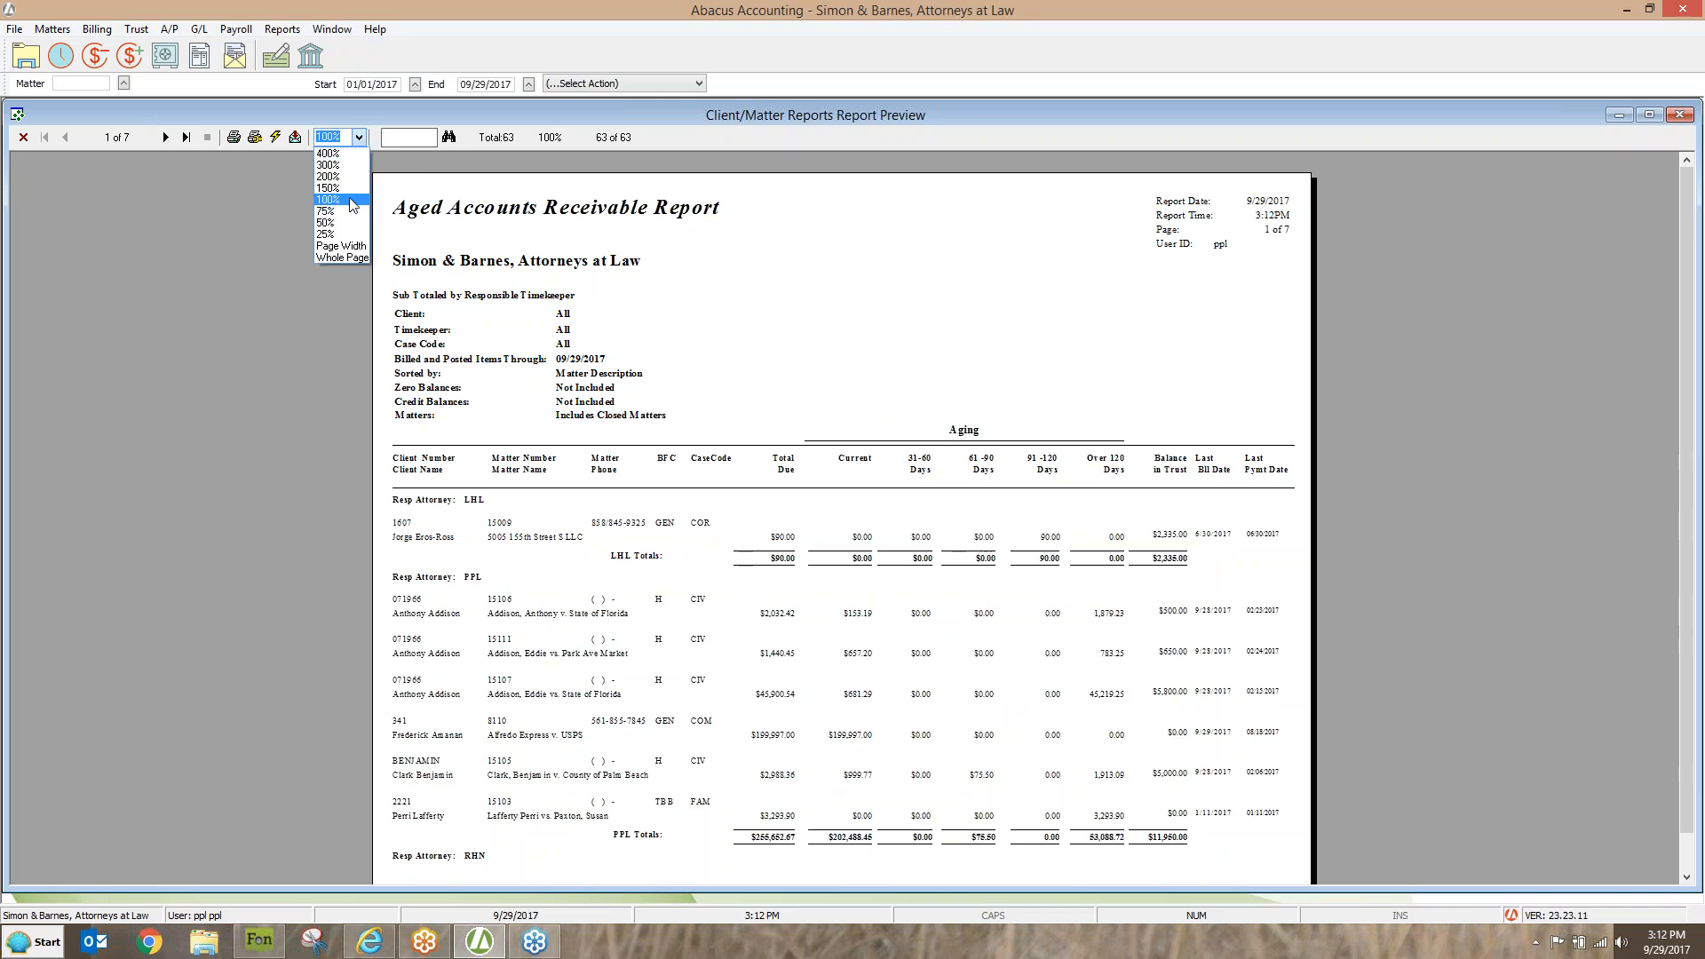
{"action": "left_click", "coordinate": [353, 188]}
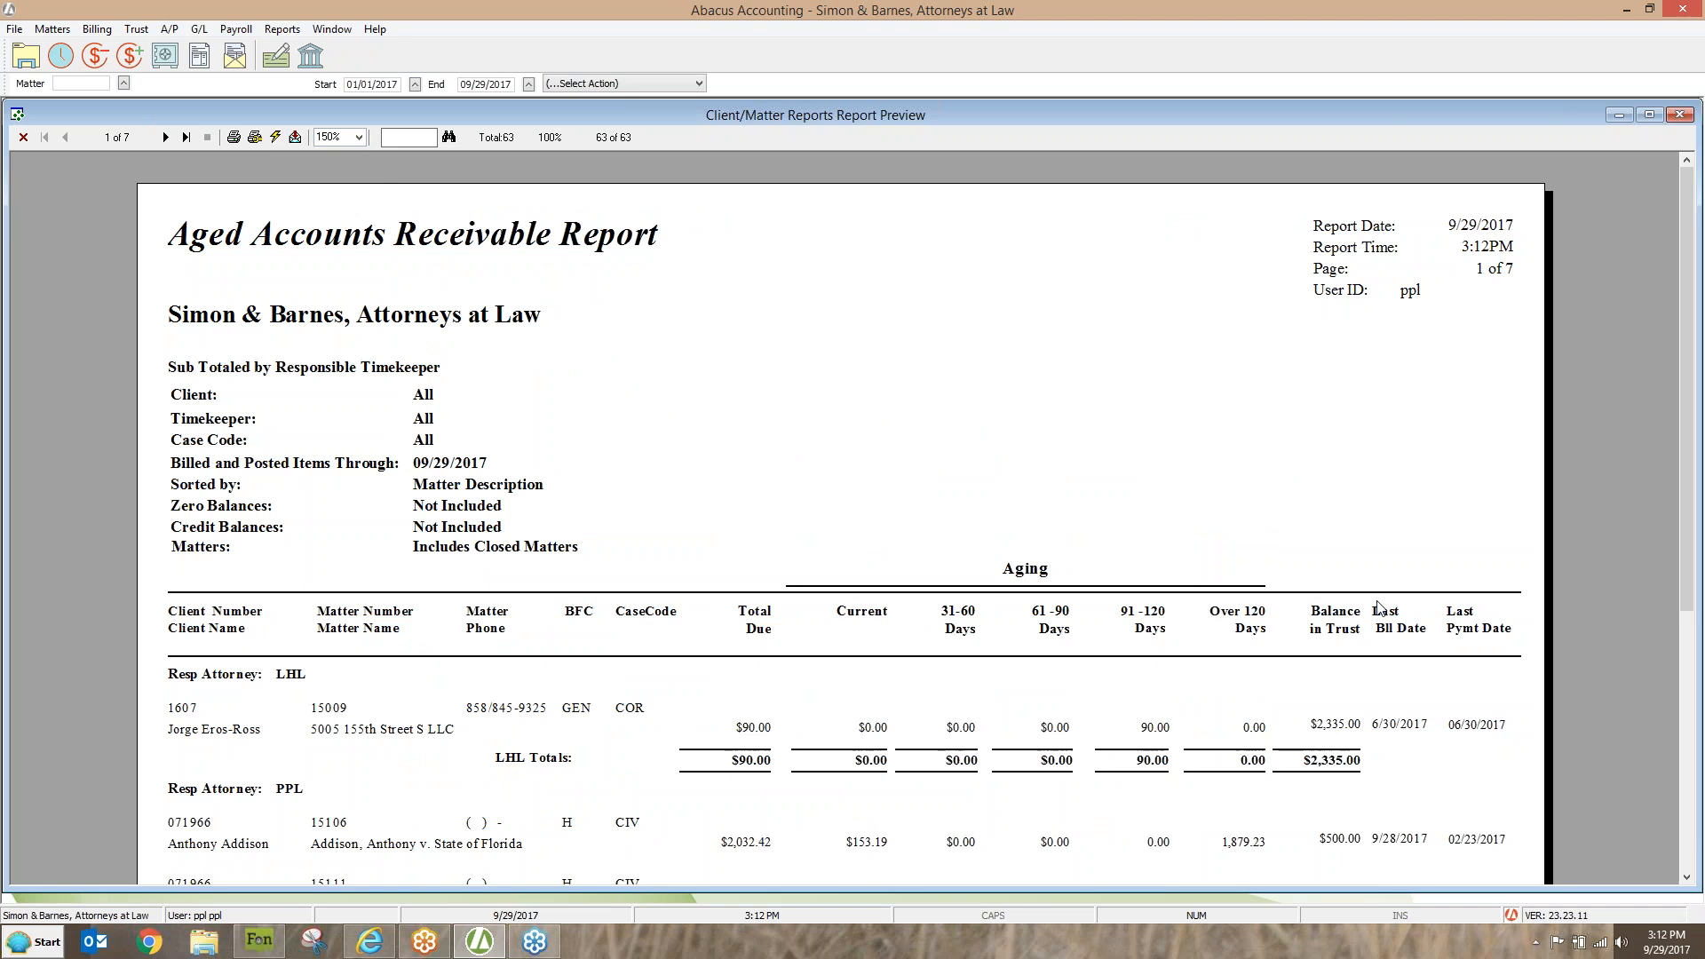
{"action": "left_click", "coordinate": [24, 137]}
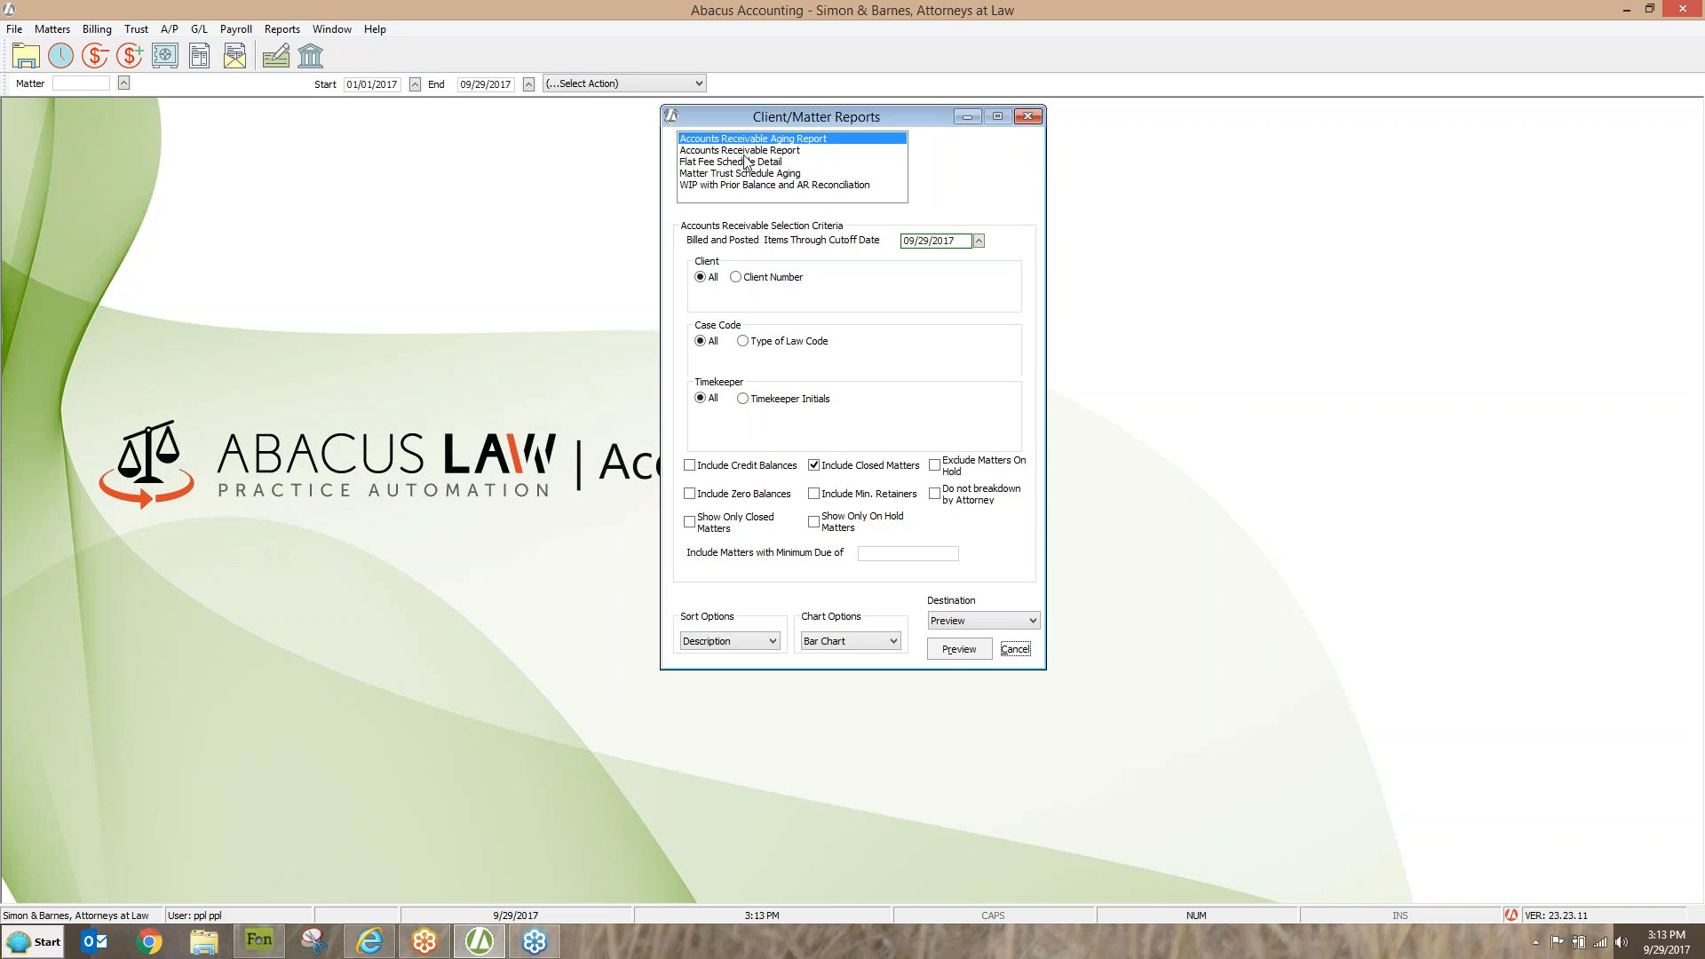
{"action": "left_click", "coordinate": [1028, 117]}
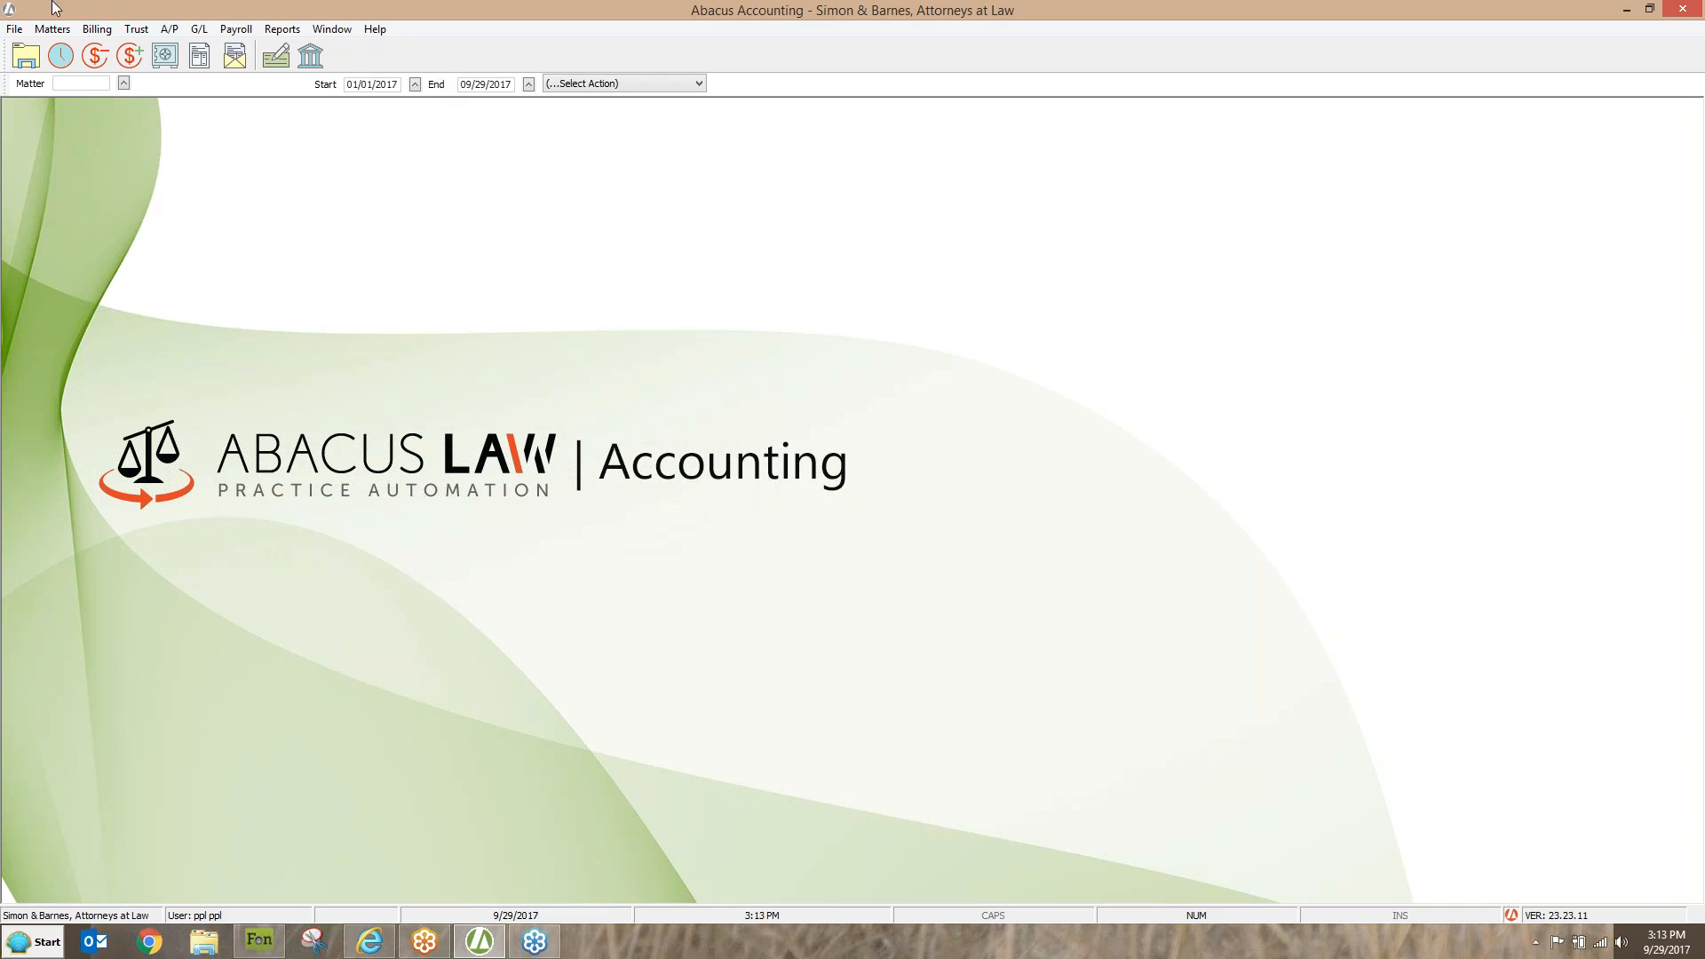
Open the Productivity Reports from Billing
{"action": "left_click", "coordinate": [96, 35]}
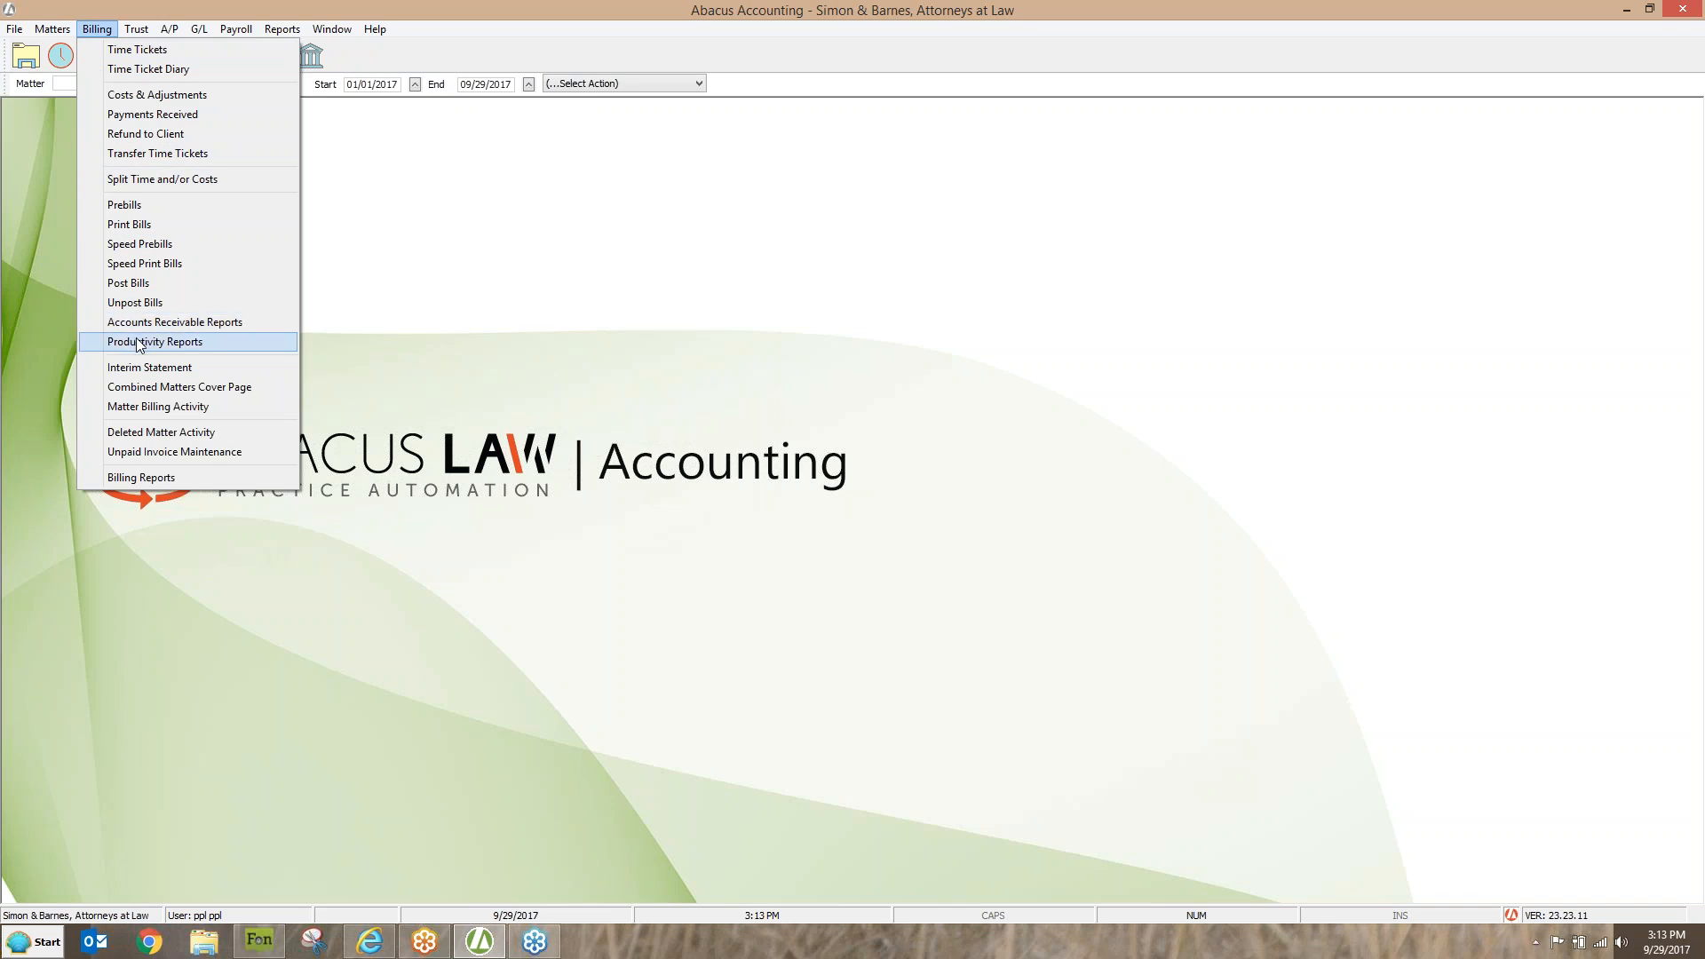
{"action": "left_click", "coordinate": [284, 30]}
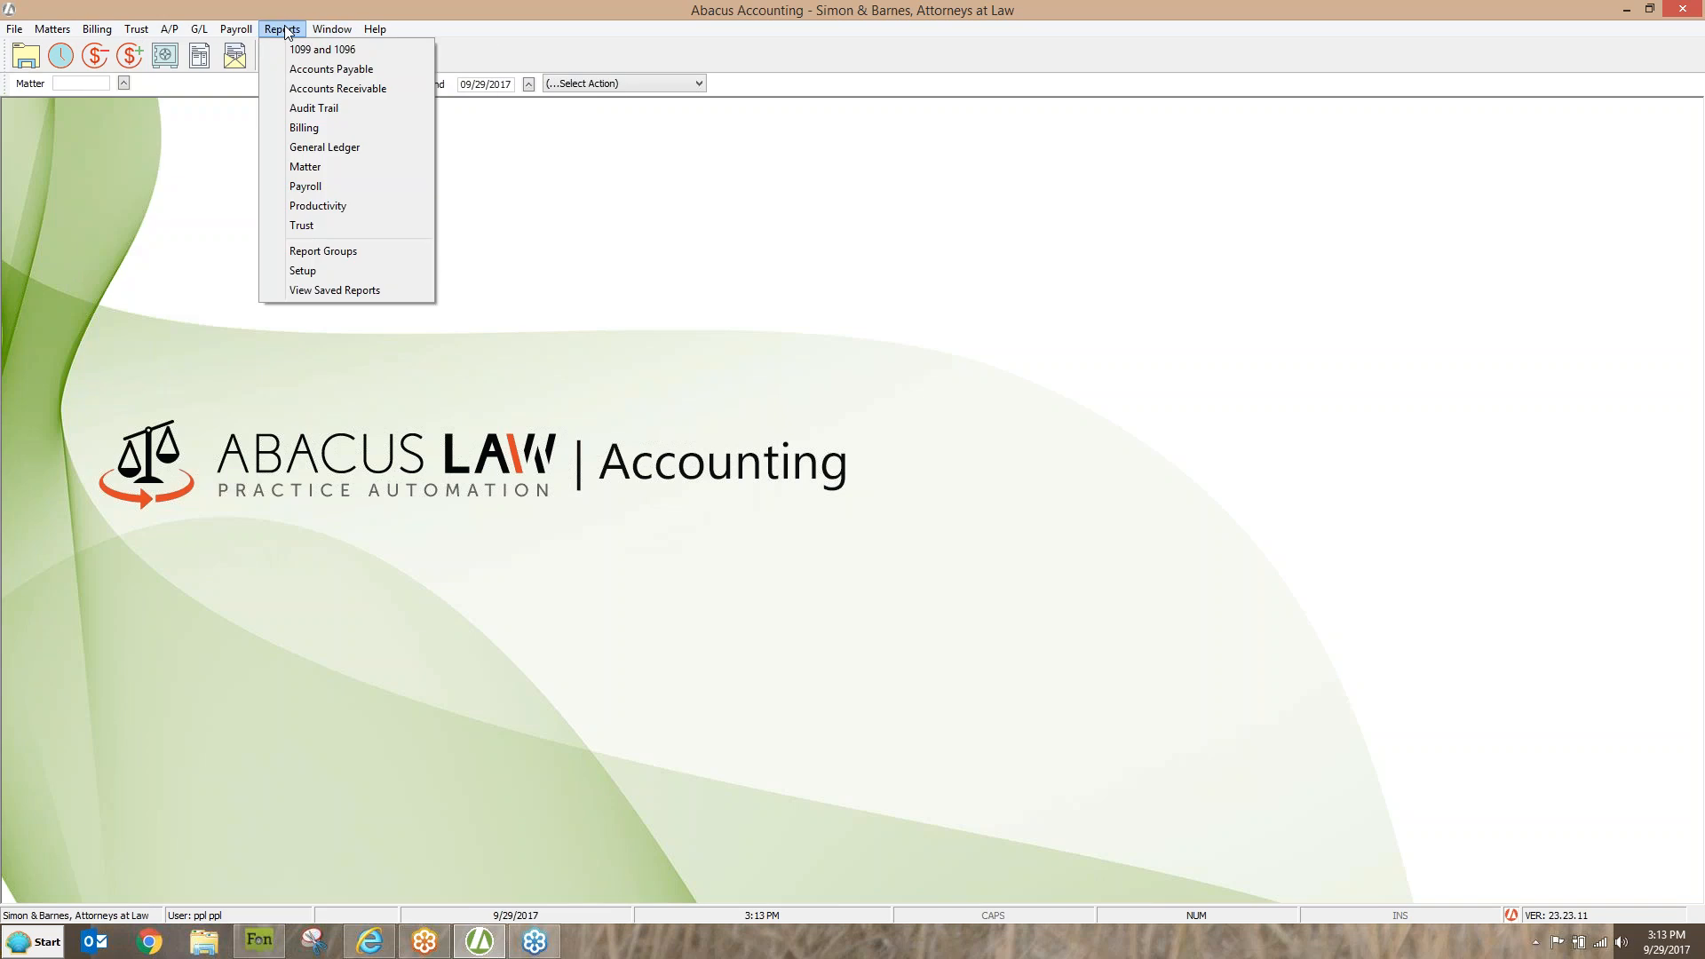
{"action": "mouse_move", "coordinate": [96, 29]}
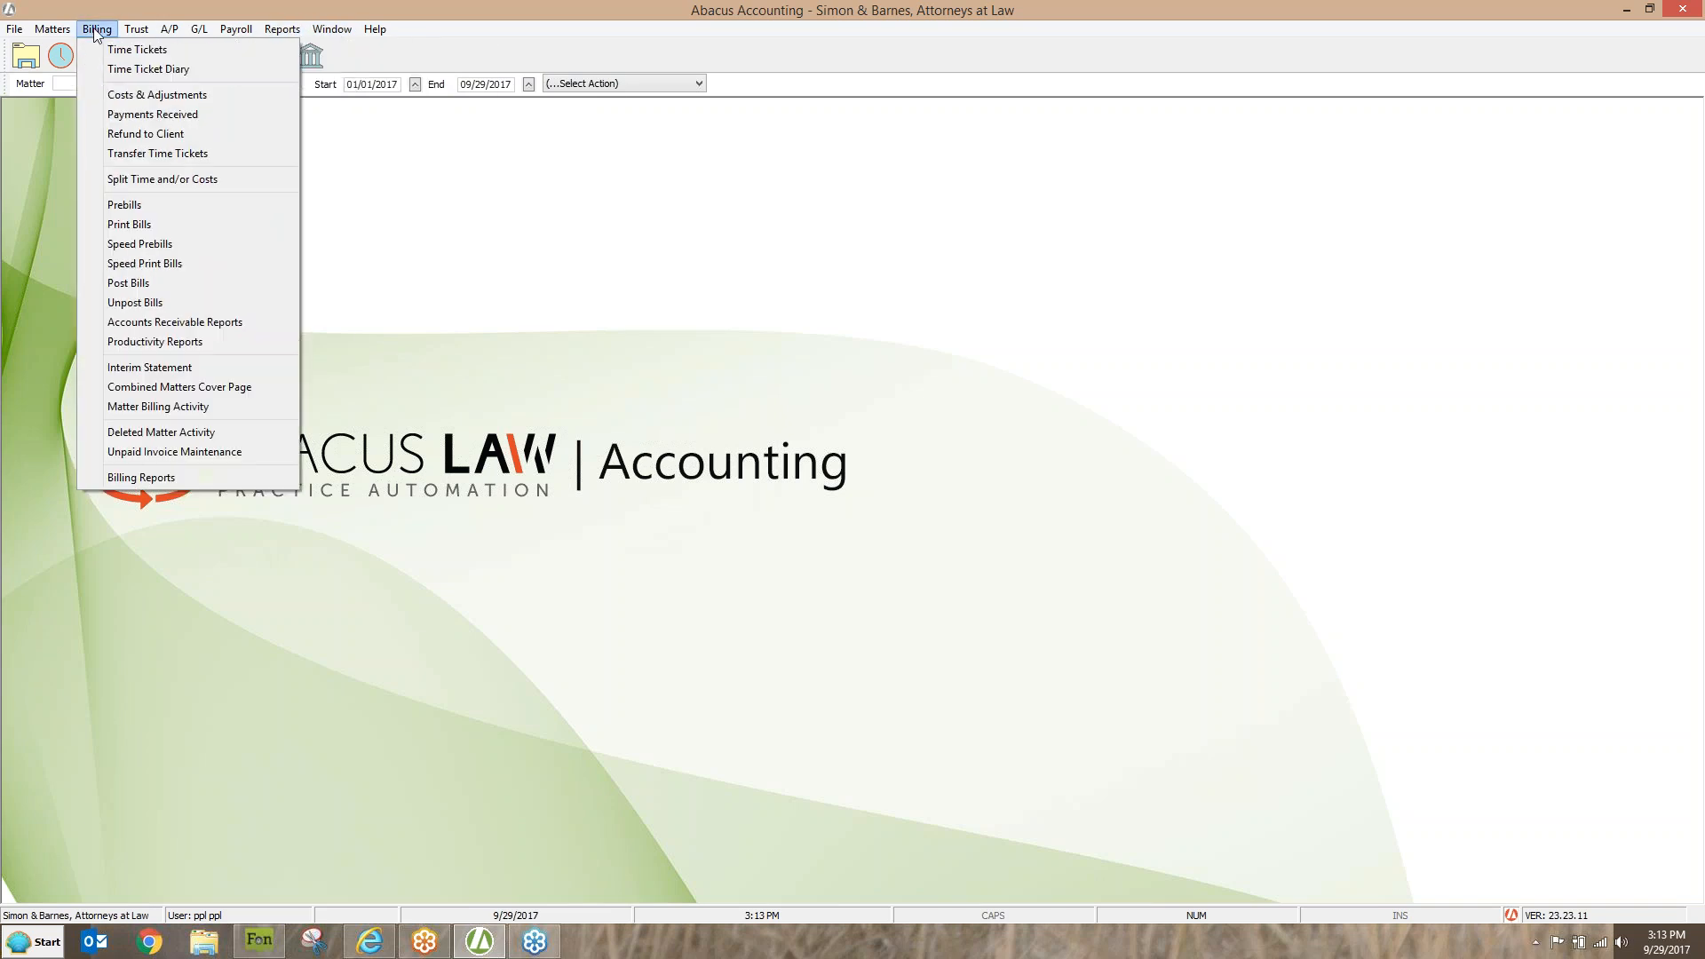
{"action": "left_click", "coordinate": [124, 342]}
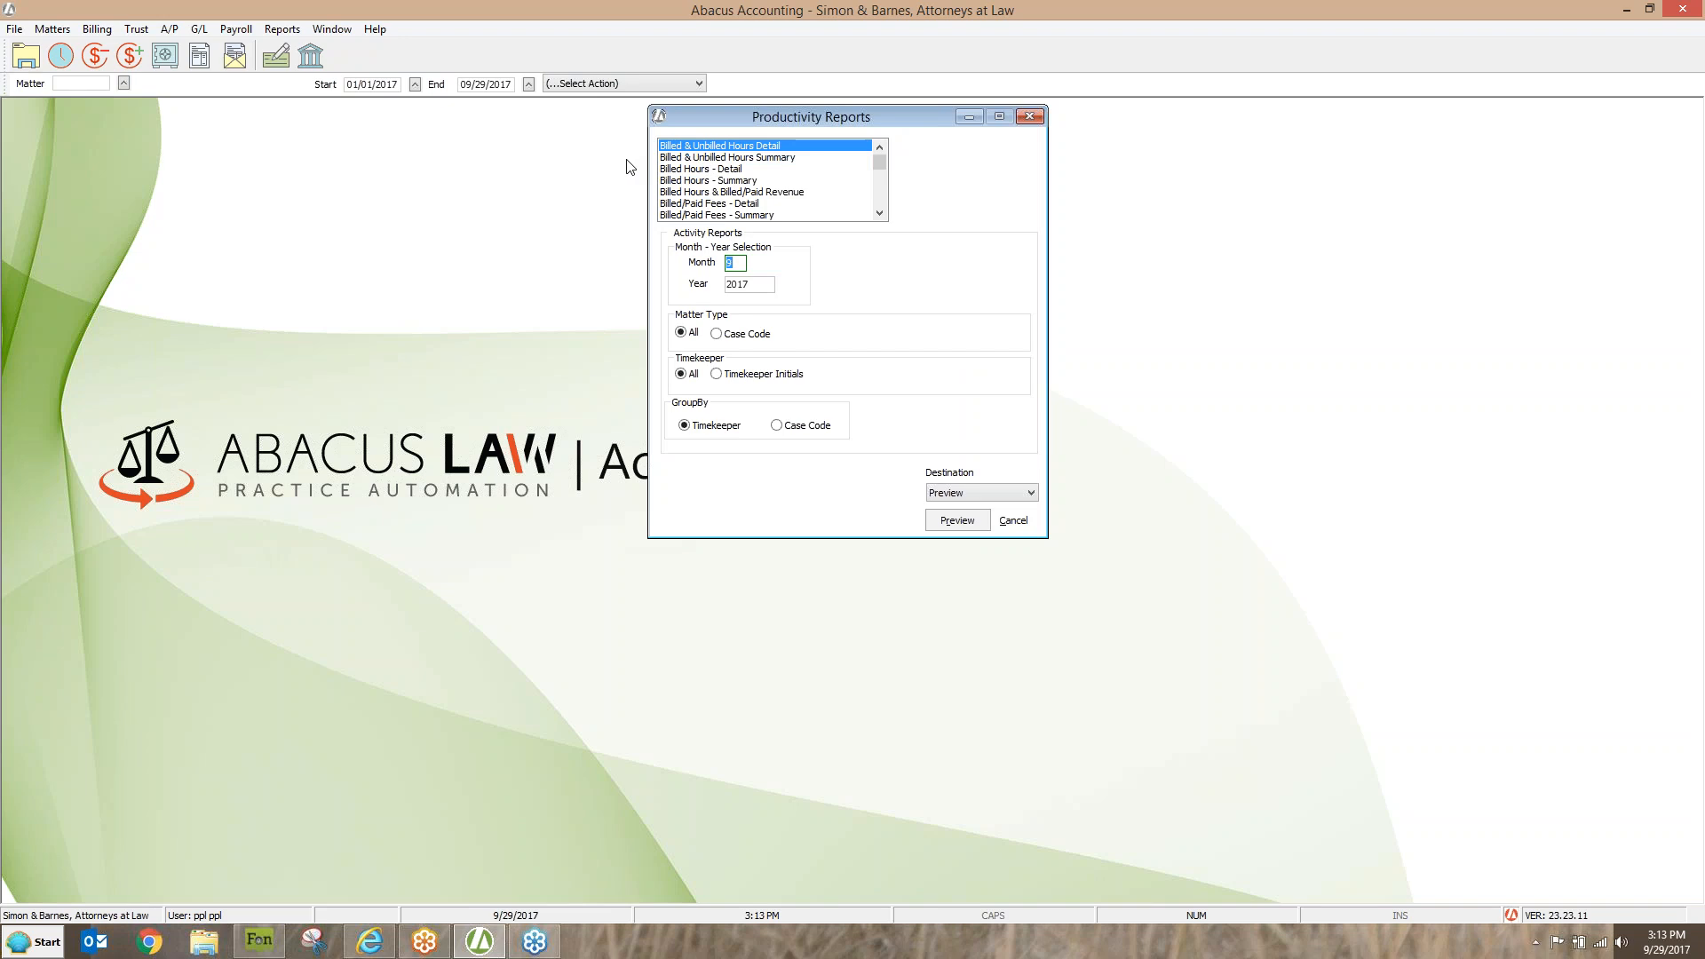
Find the Work in Process - Aged report, preview it for items through 09/29/2017, and close the preview
{"action": "left_click", "coordinate": [879, 213]}
{"action": "left_click_drag", "start_coordinate": [880, 214], "coordinate": [880, 214]}
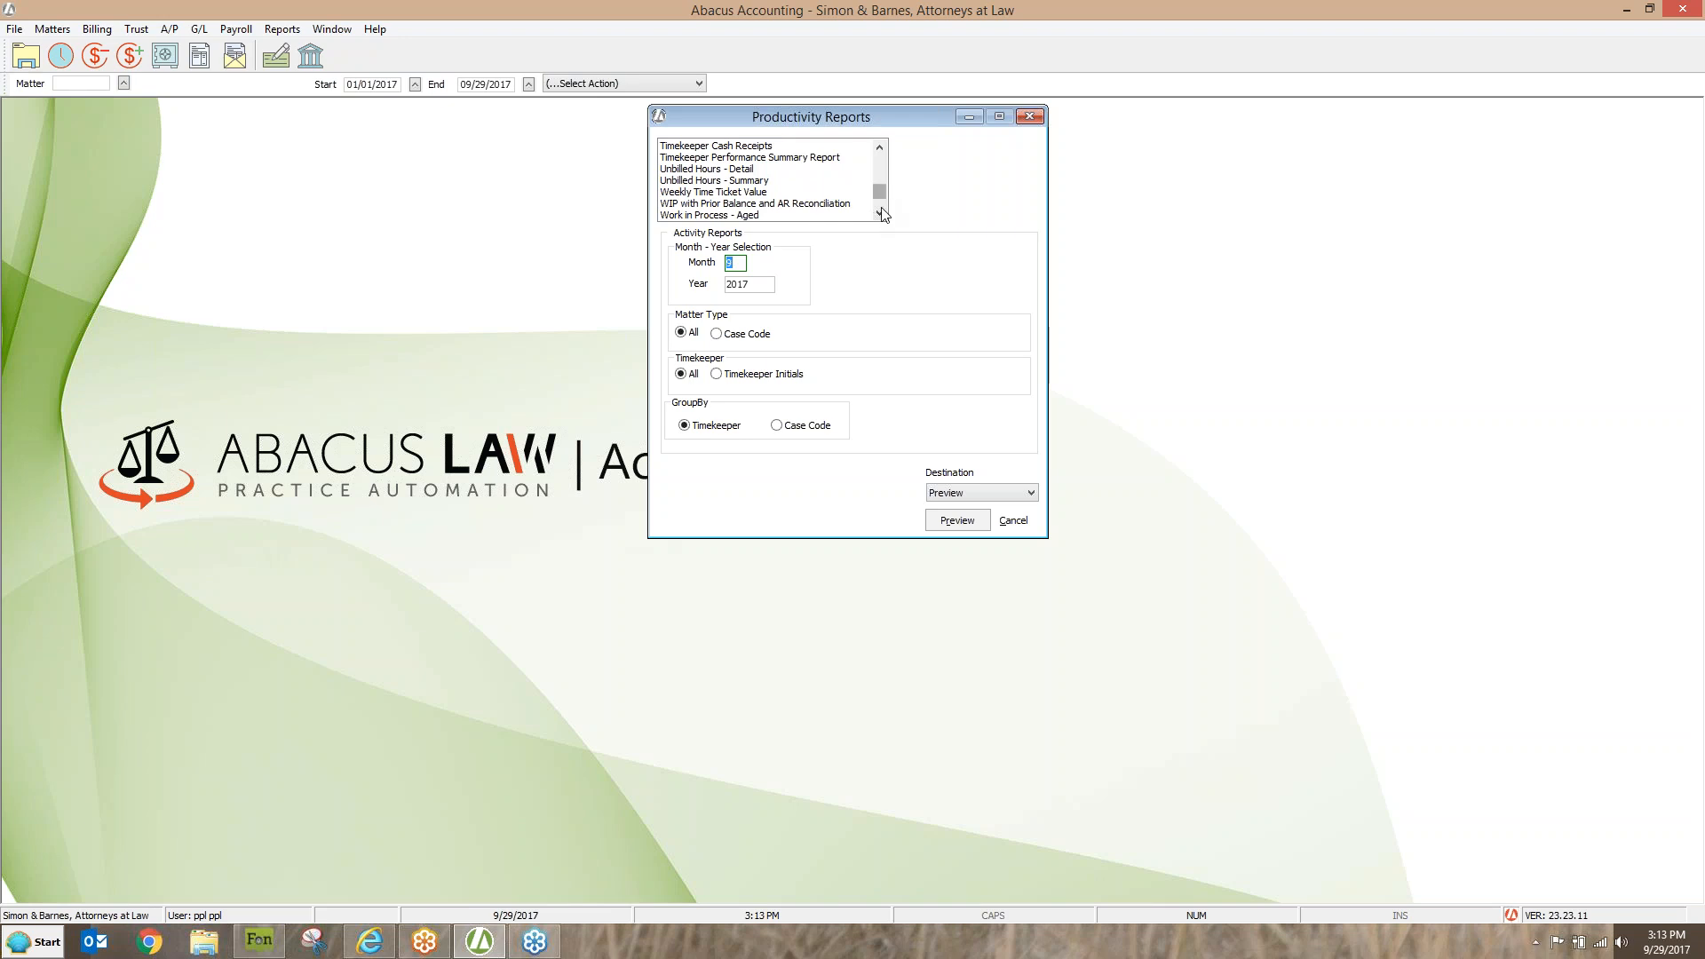
{"action": "left_click", "coordinate": [878, 214]}
{"action": "left_click", "coordinate": [878, 214]}
{"action": "left_click", "coordinate": [879, 214]}
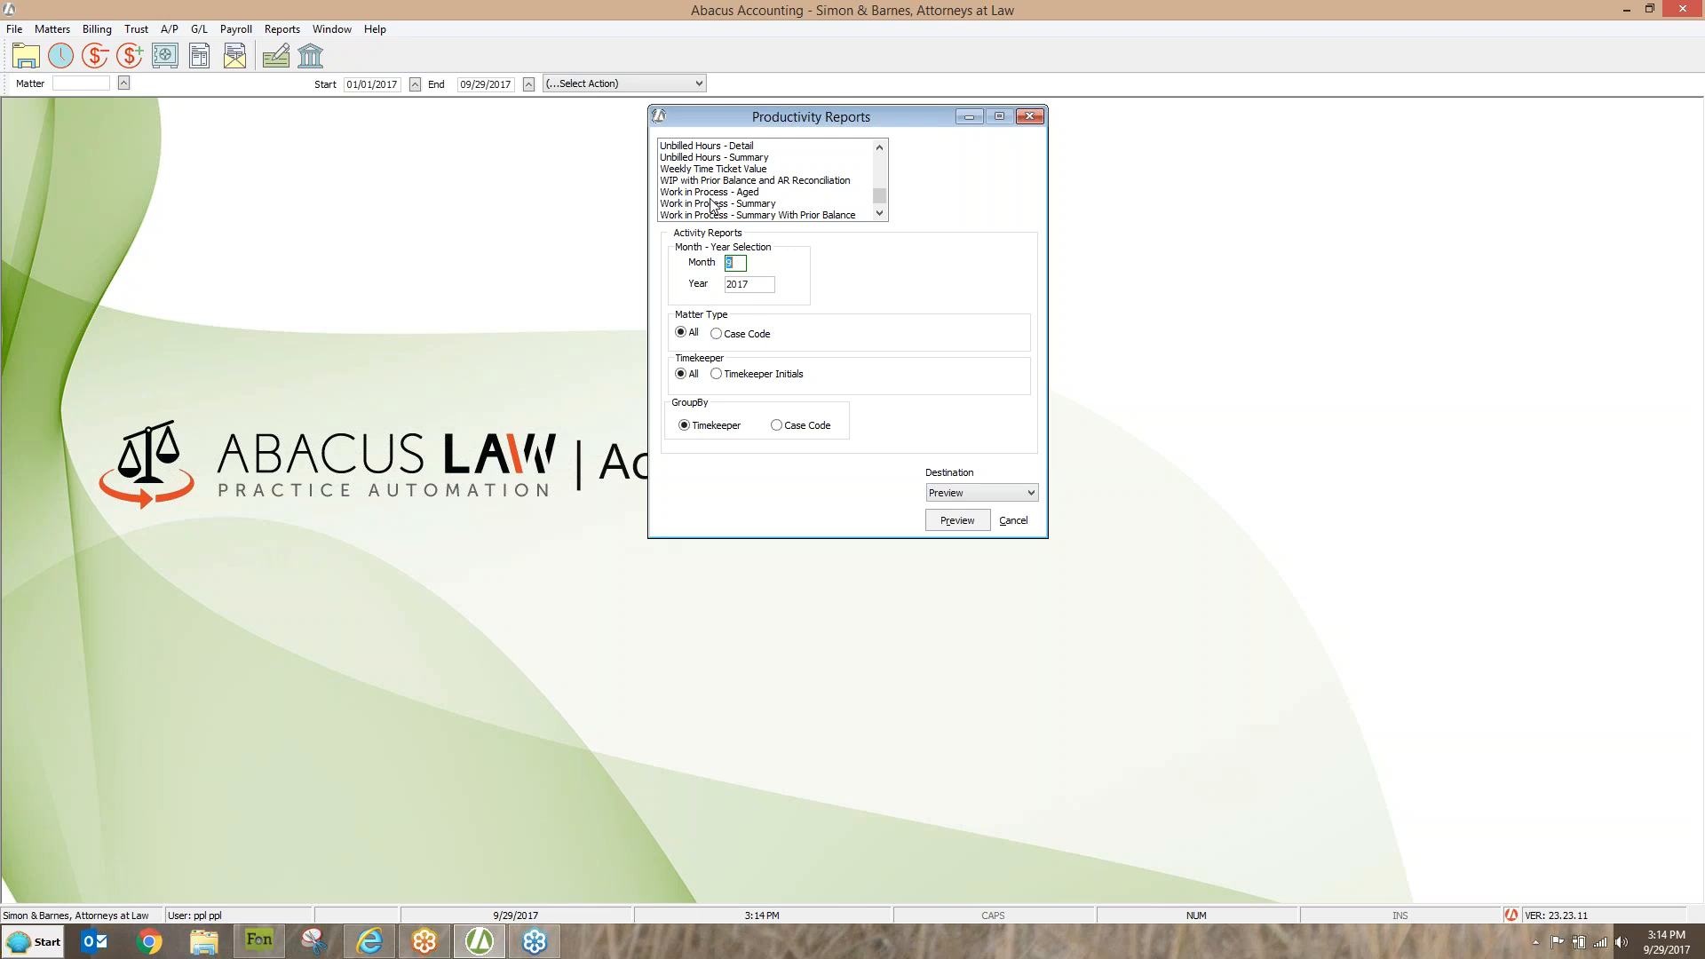
{"action": "left_click", "coordinate": [710, 193]}
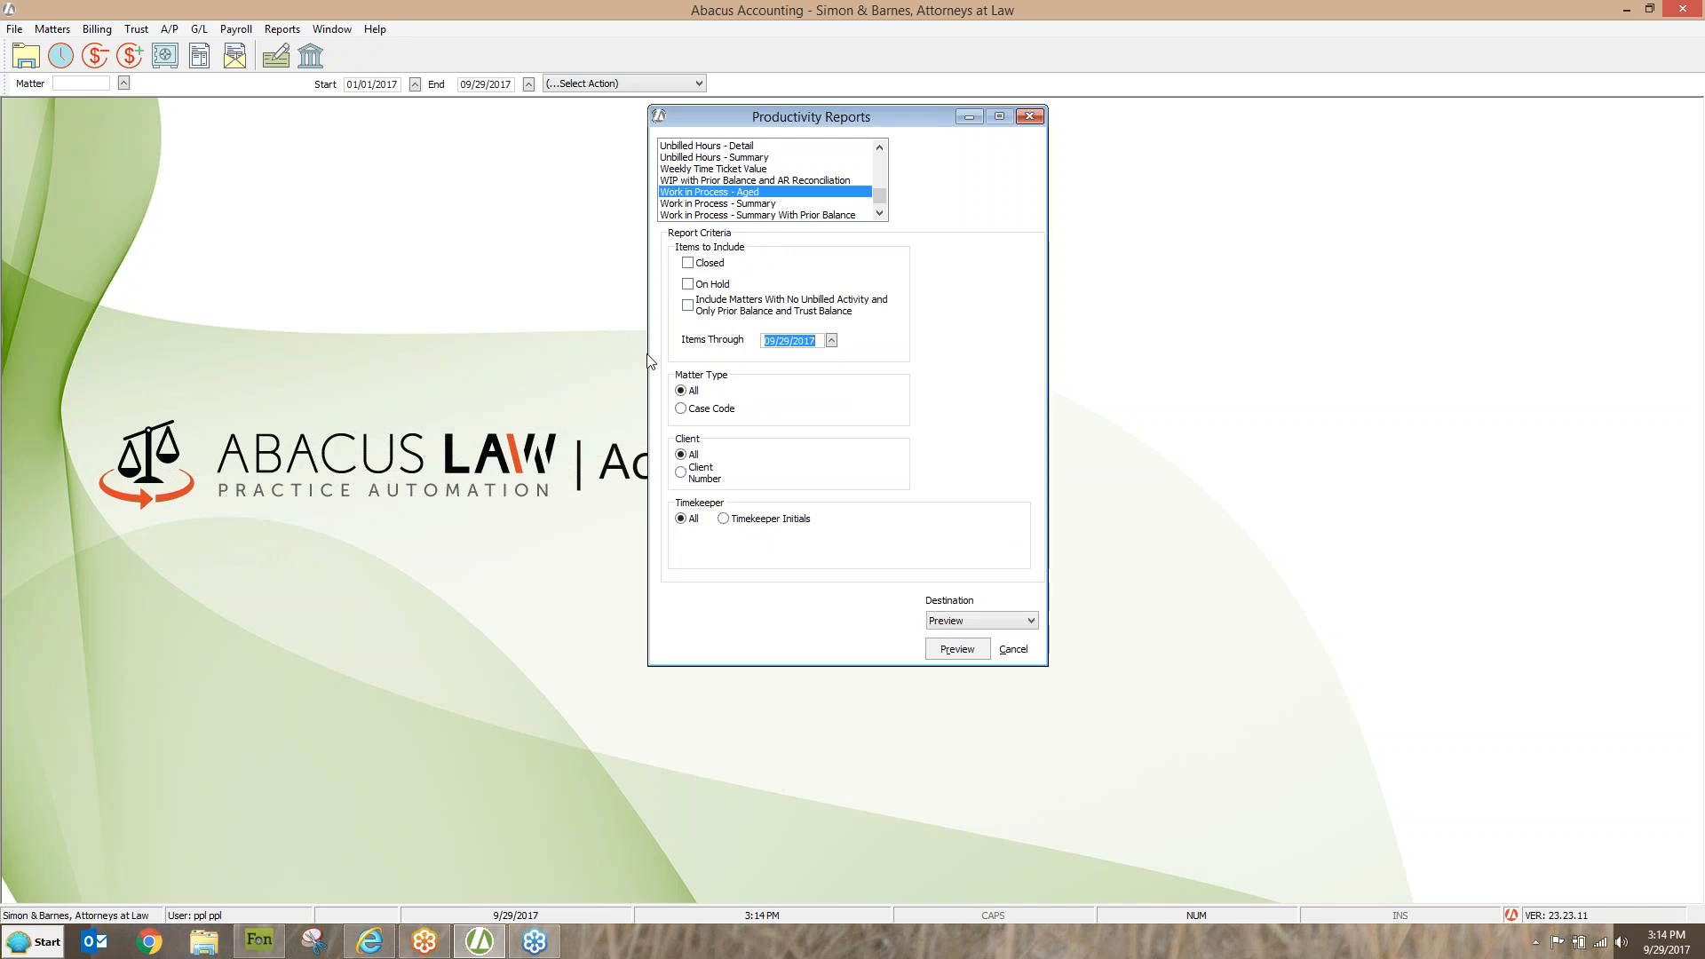
{"action": "left_click", "coordinate": [950, 654]}
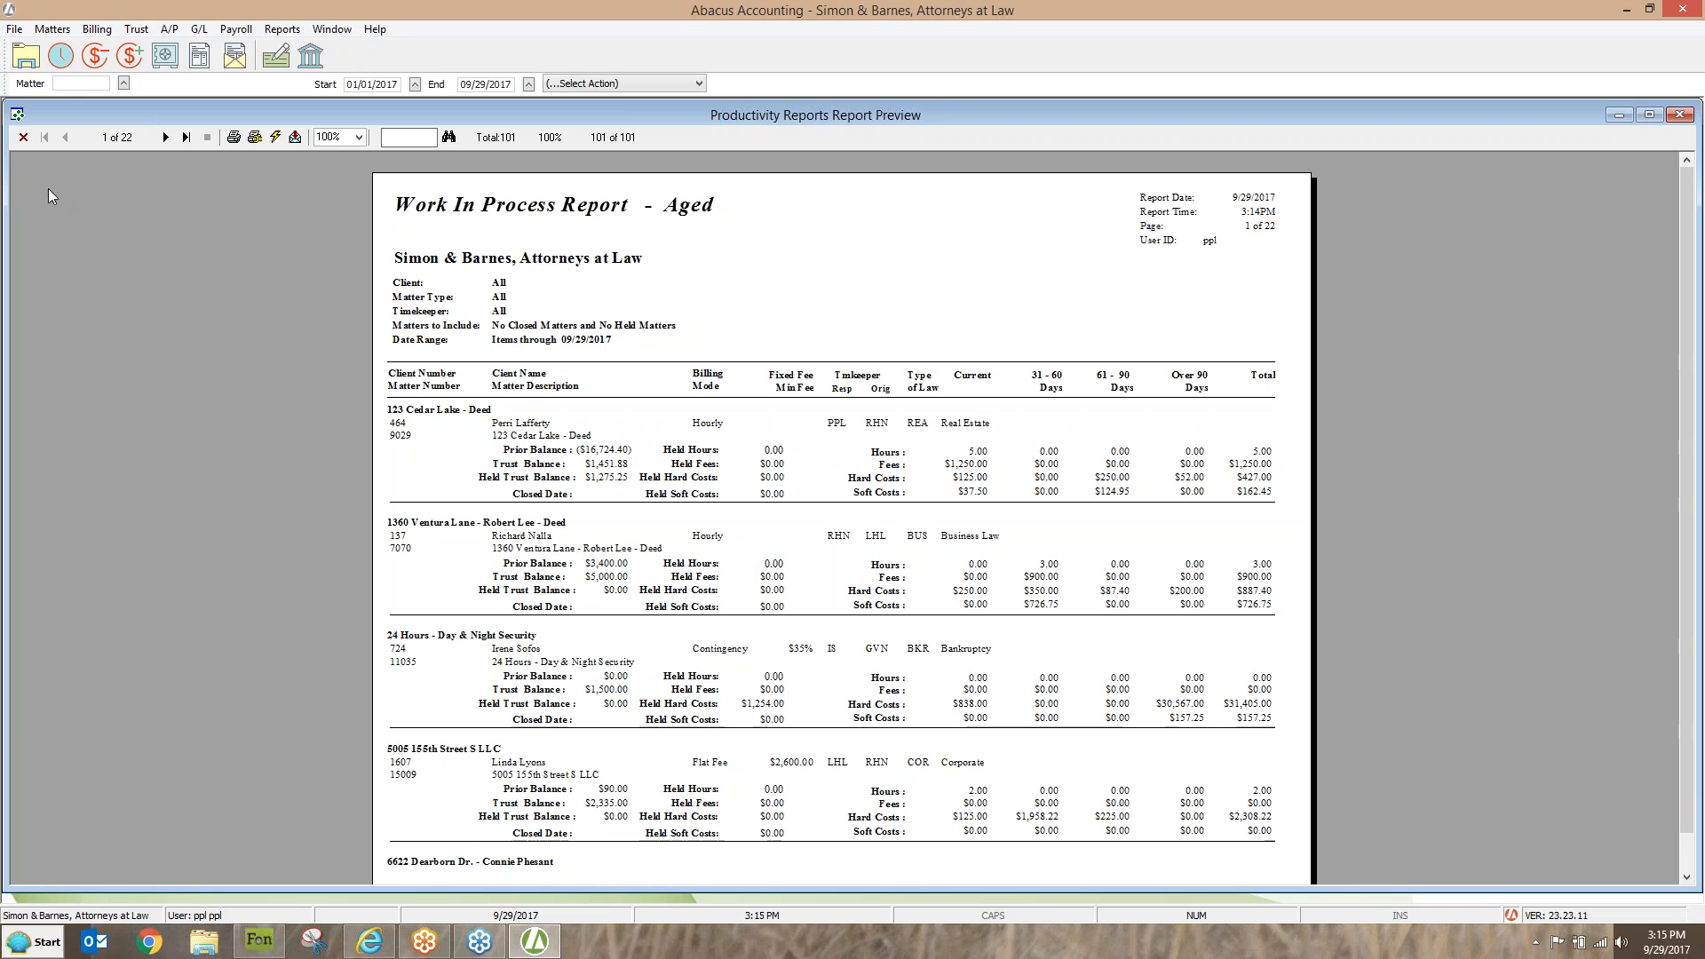
{"action": "left_click", "coordinate": [24, 138]}
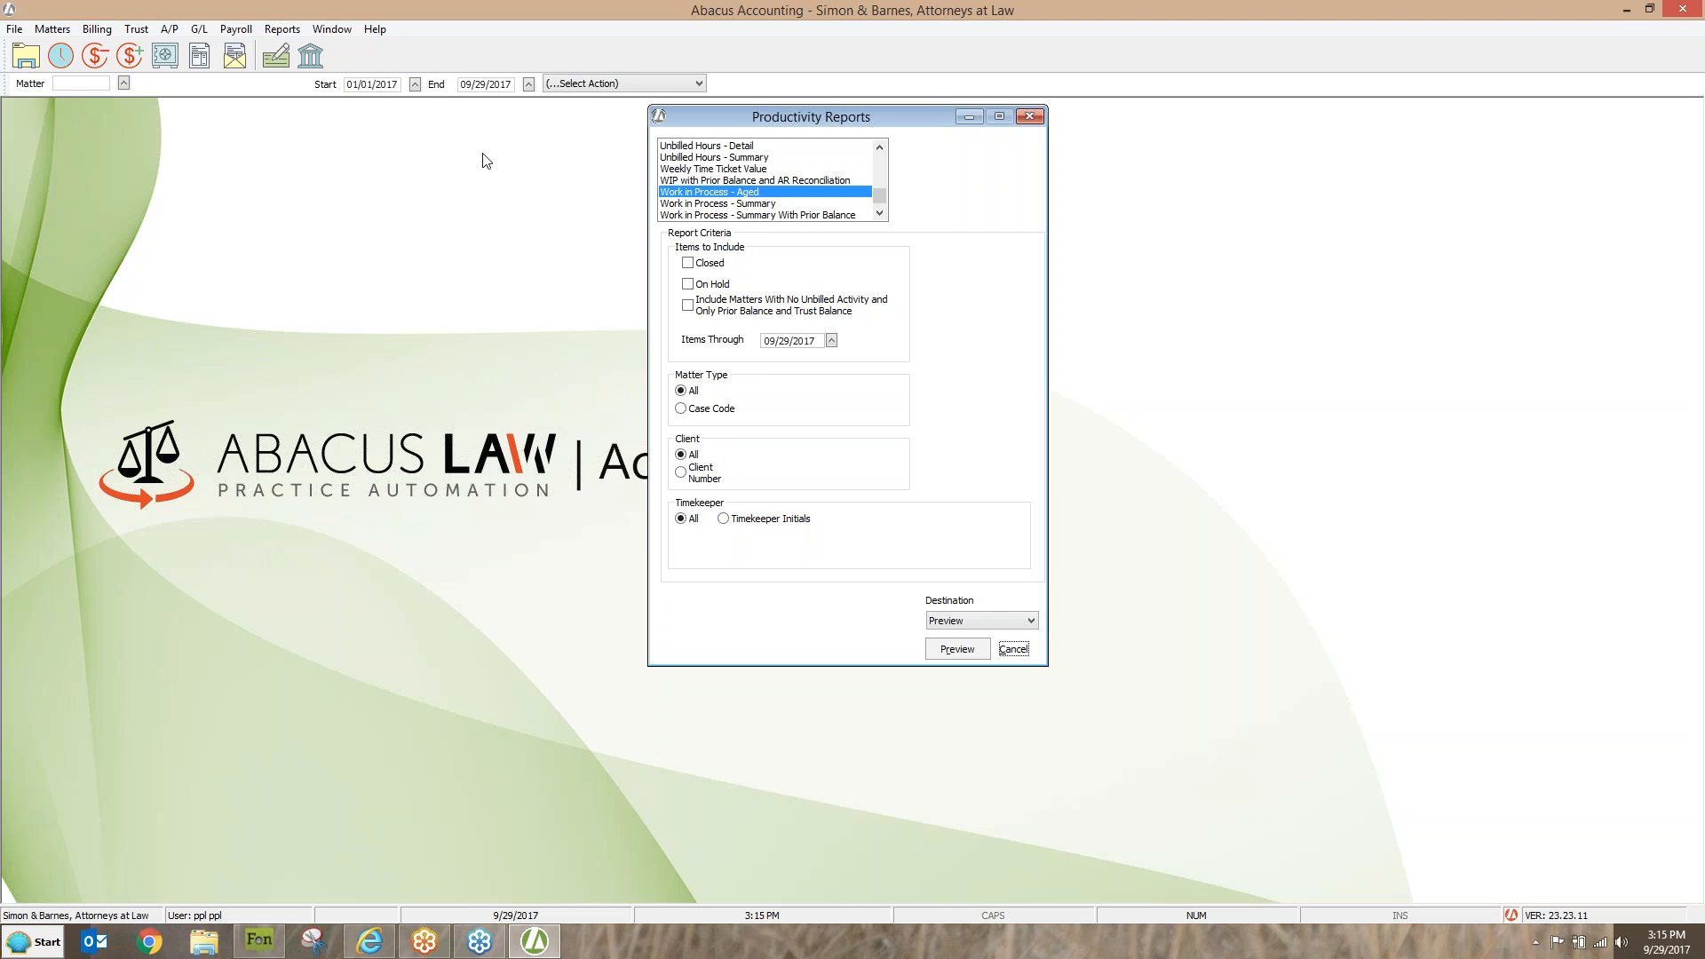
Preview the Work in Process - Summary report, and close both the preview and the Productivity Reports window
{"action": "left_click", "coordinate": [753, 206]}
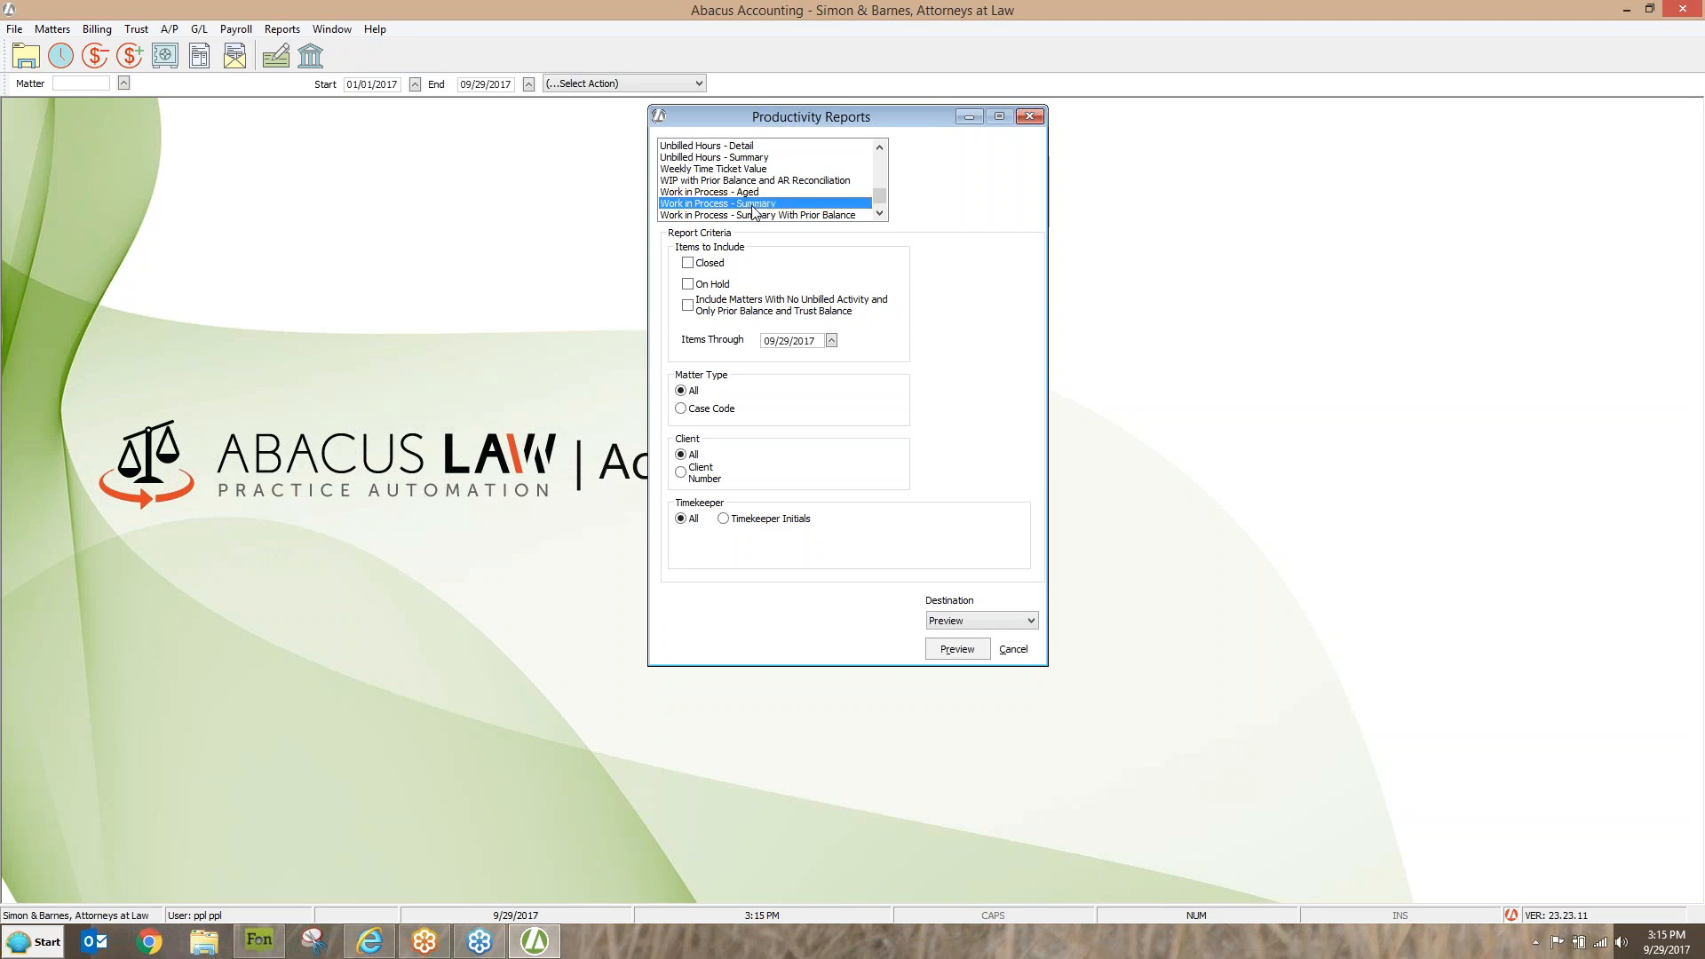
{"action": "left_click", "coordinate": [959, 649]}
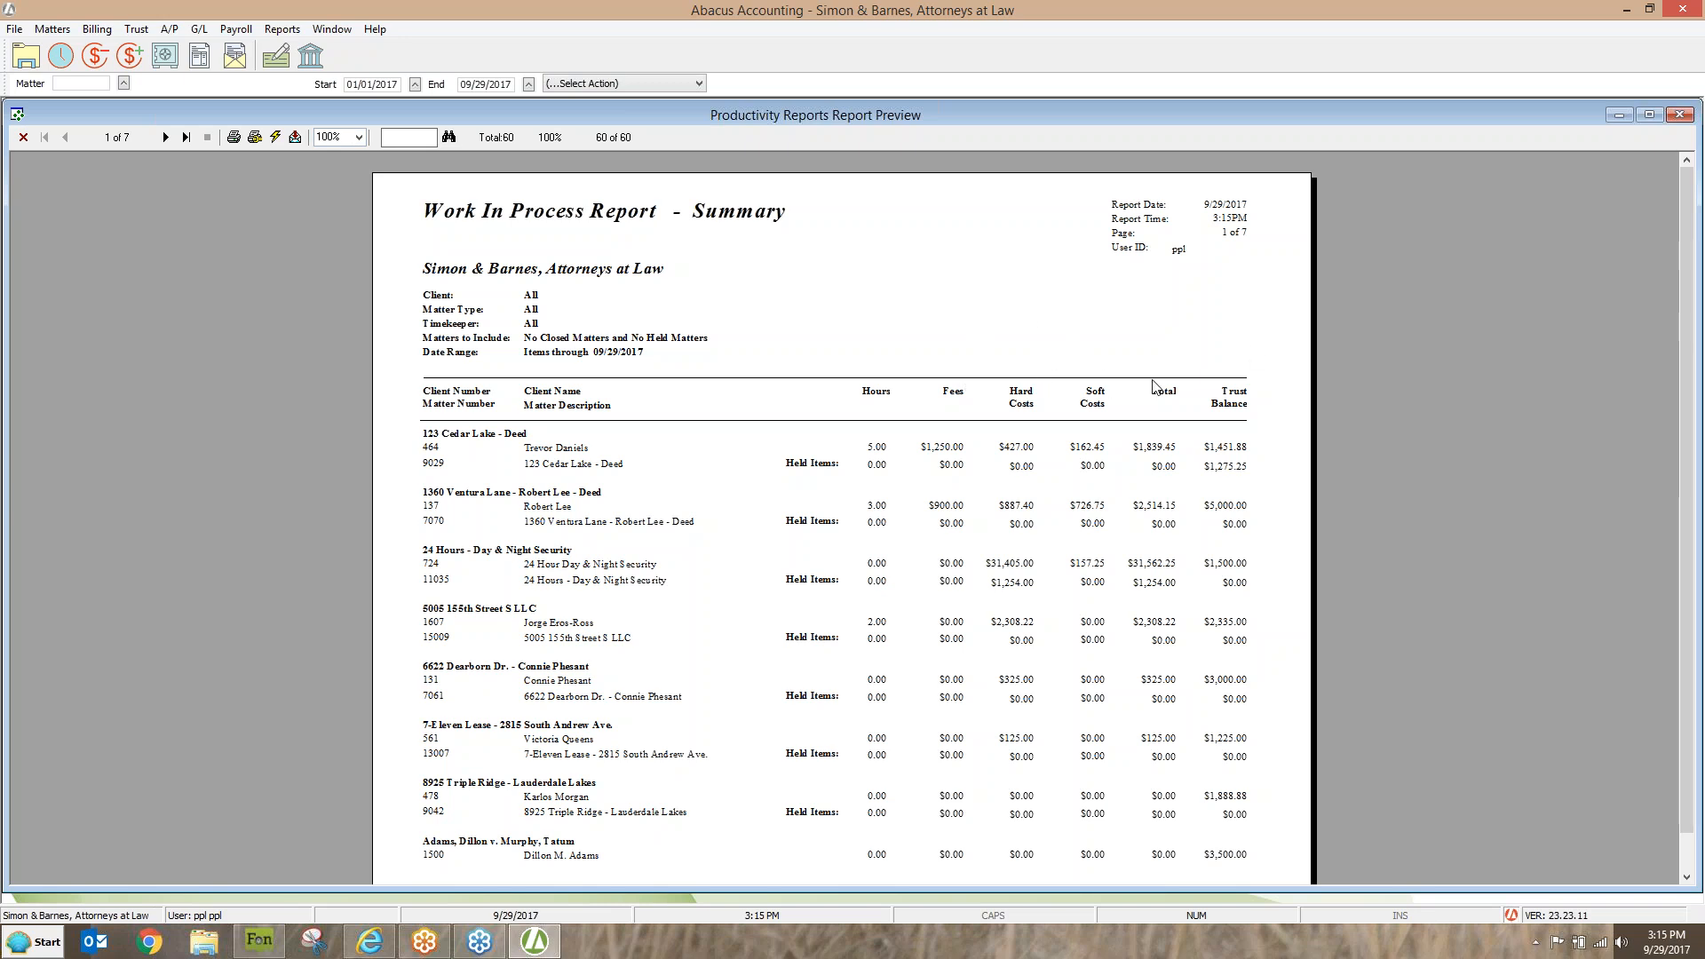
{"action": "left_click", "coordinate": [23, 137]}
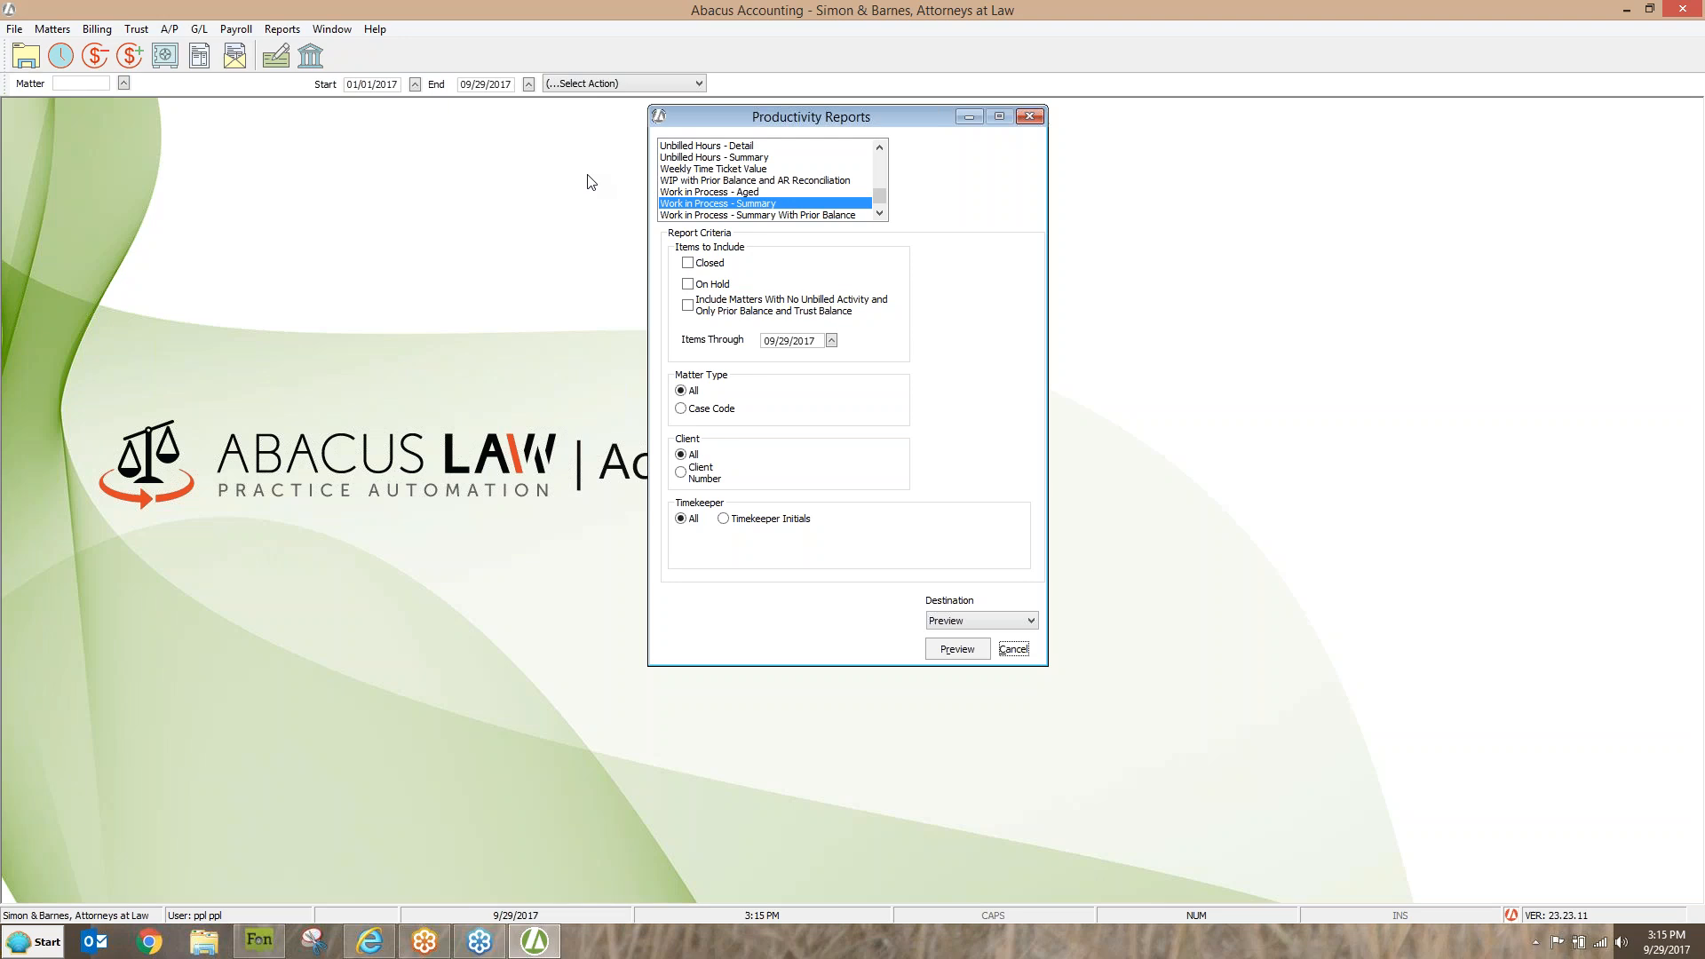
{"action": "left_click", "coordinate": [1029, 116]}
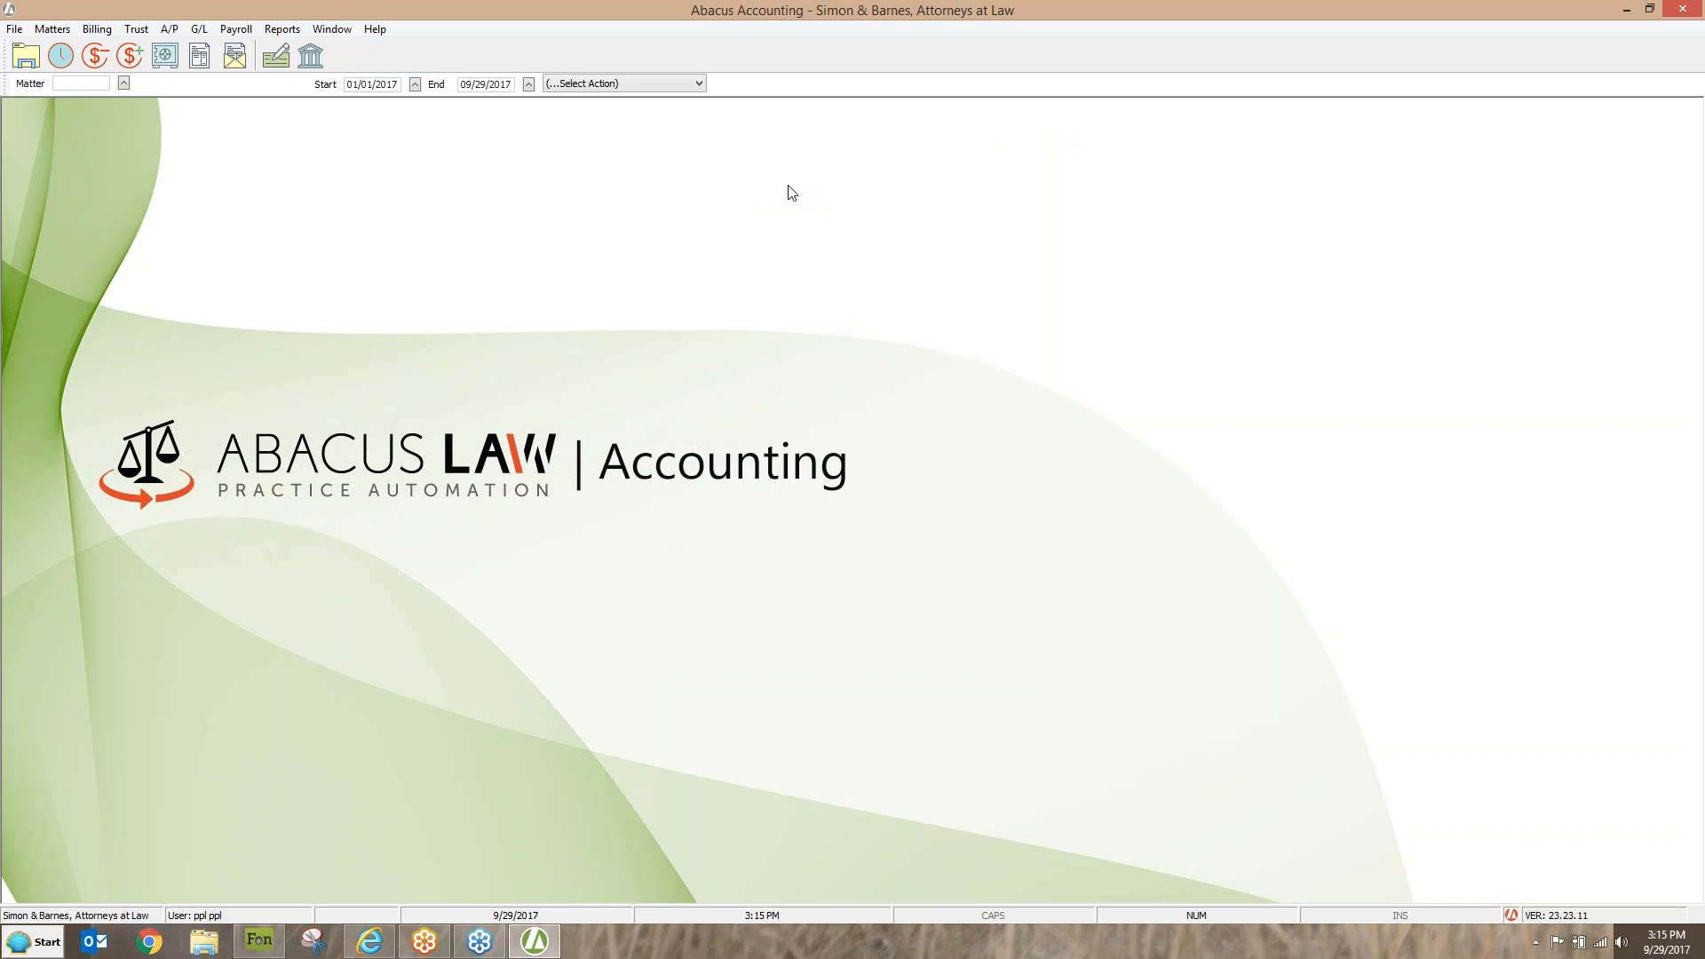
Open the Trust Reports, preview Trust Reports - Detail through to its last page, and close the preview
{"action": "left_click", "coordinate": [133, 29]}
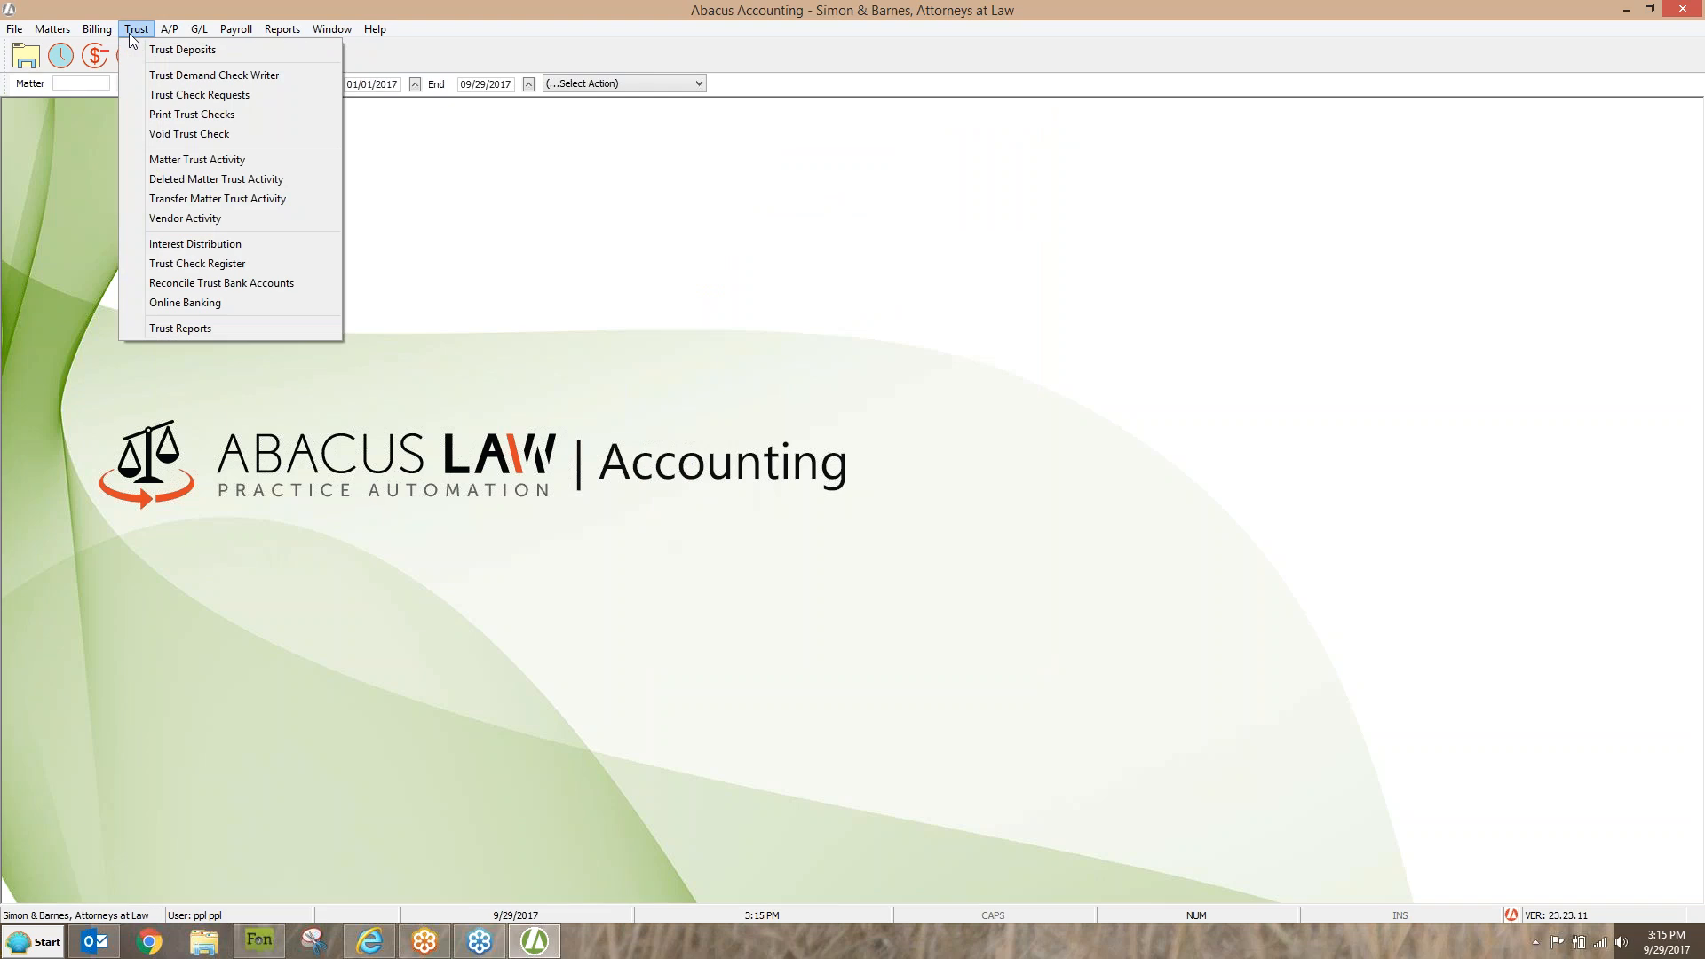
{"action": "left_click", "coordinate": [181, 329]}
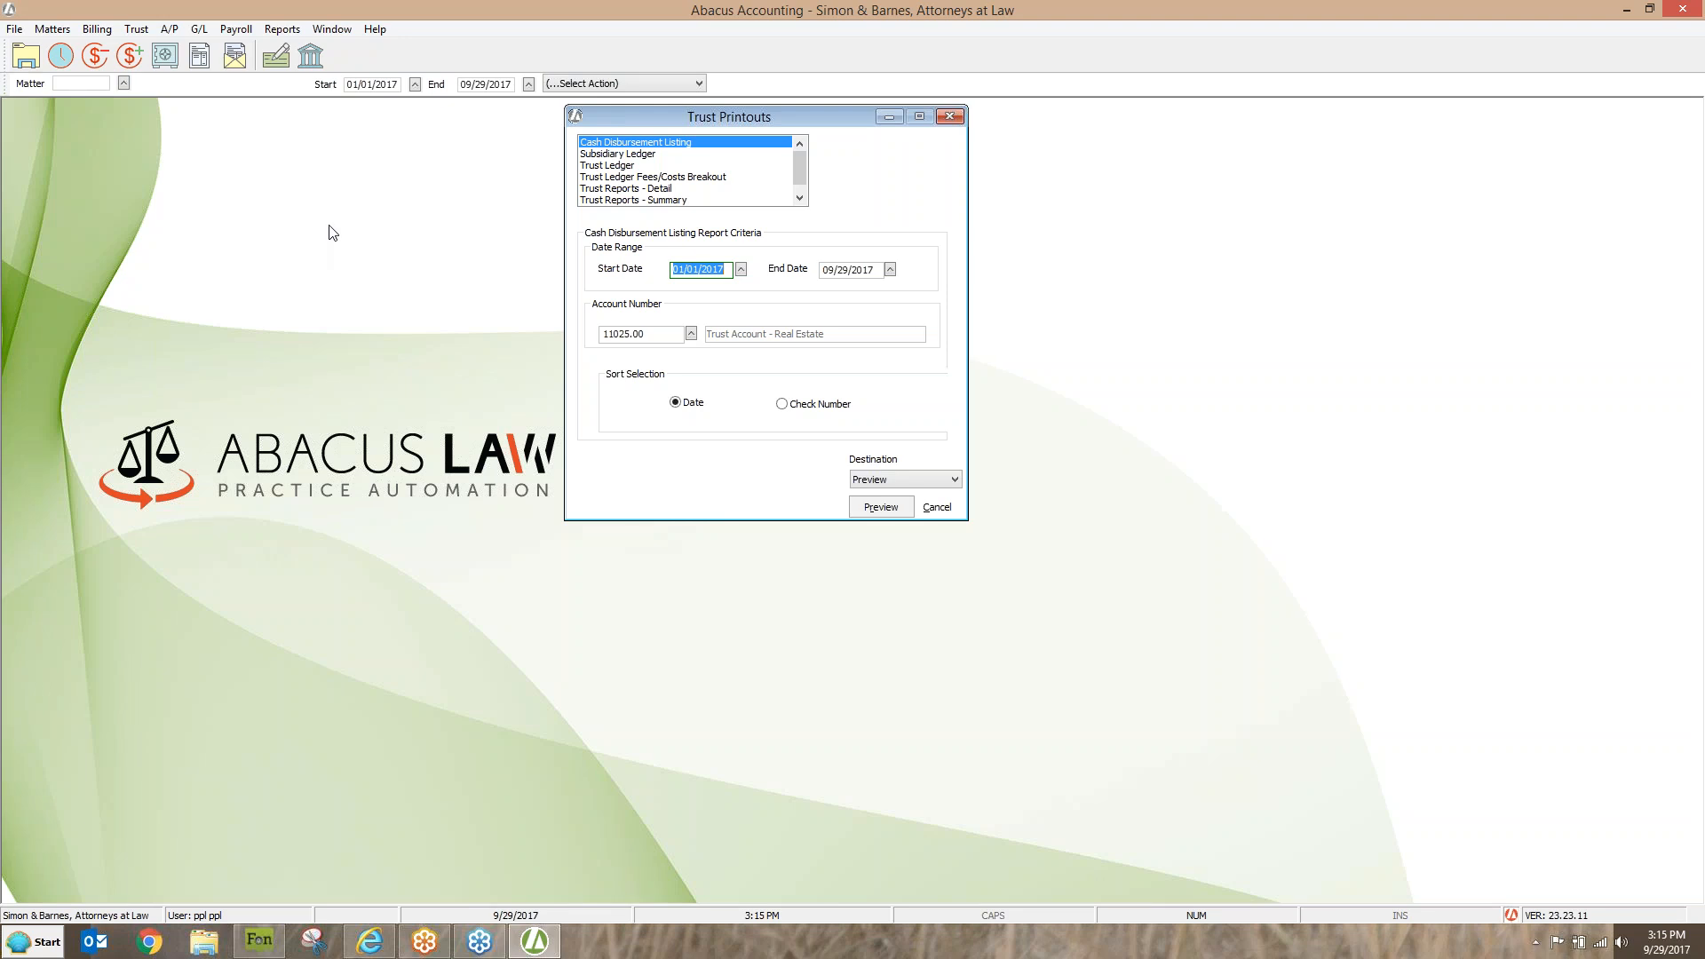
{"action": "left_click", "coordinate": [613, 189]}
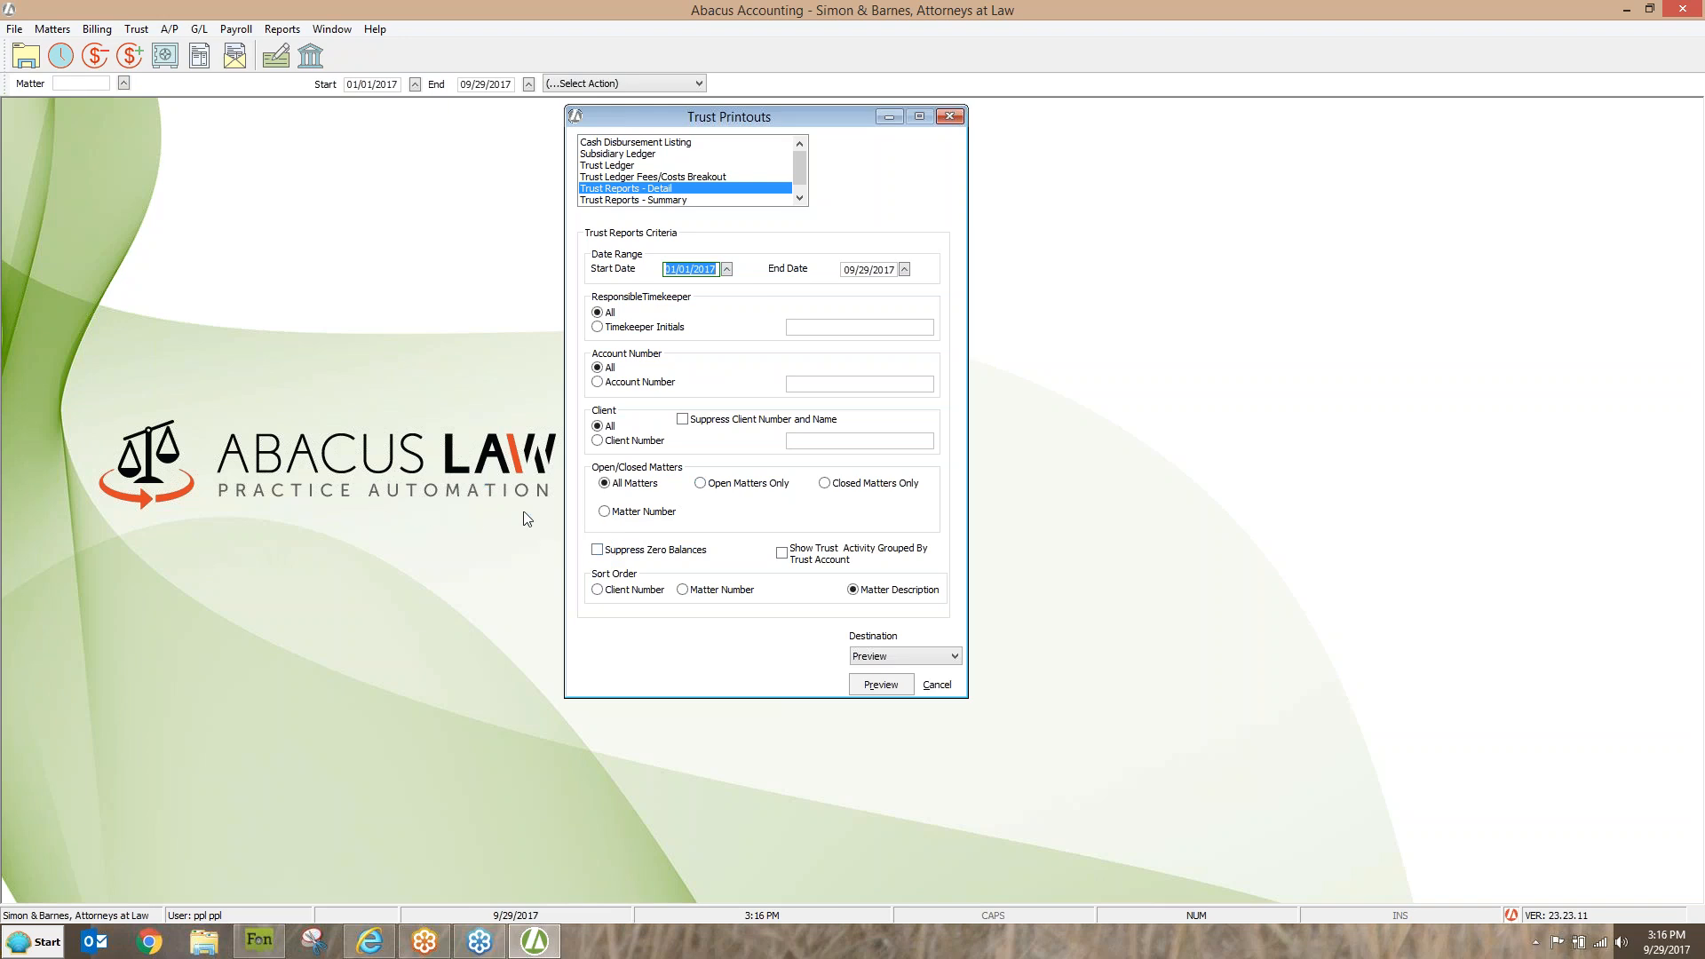
{"action": "left_click", "coordinate": [882, 685]}
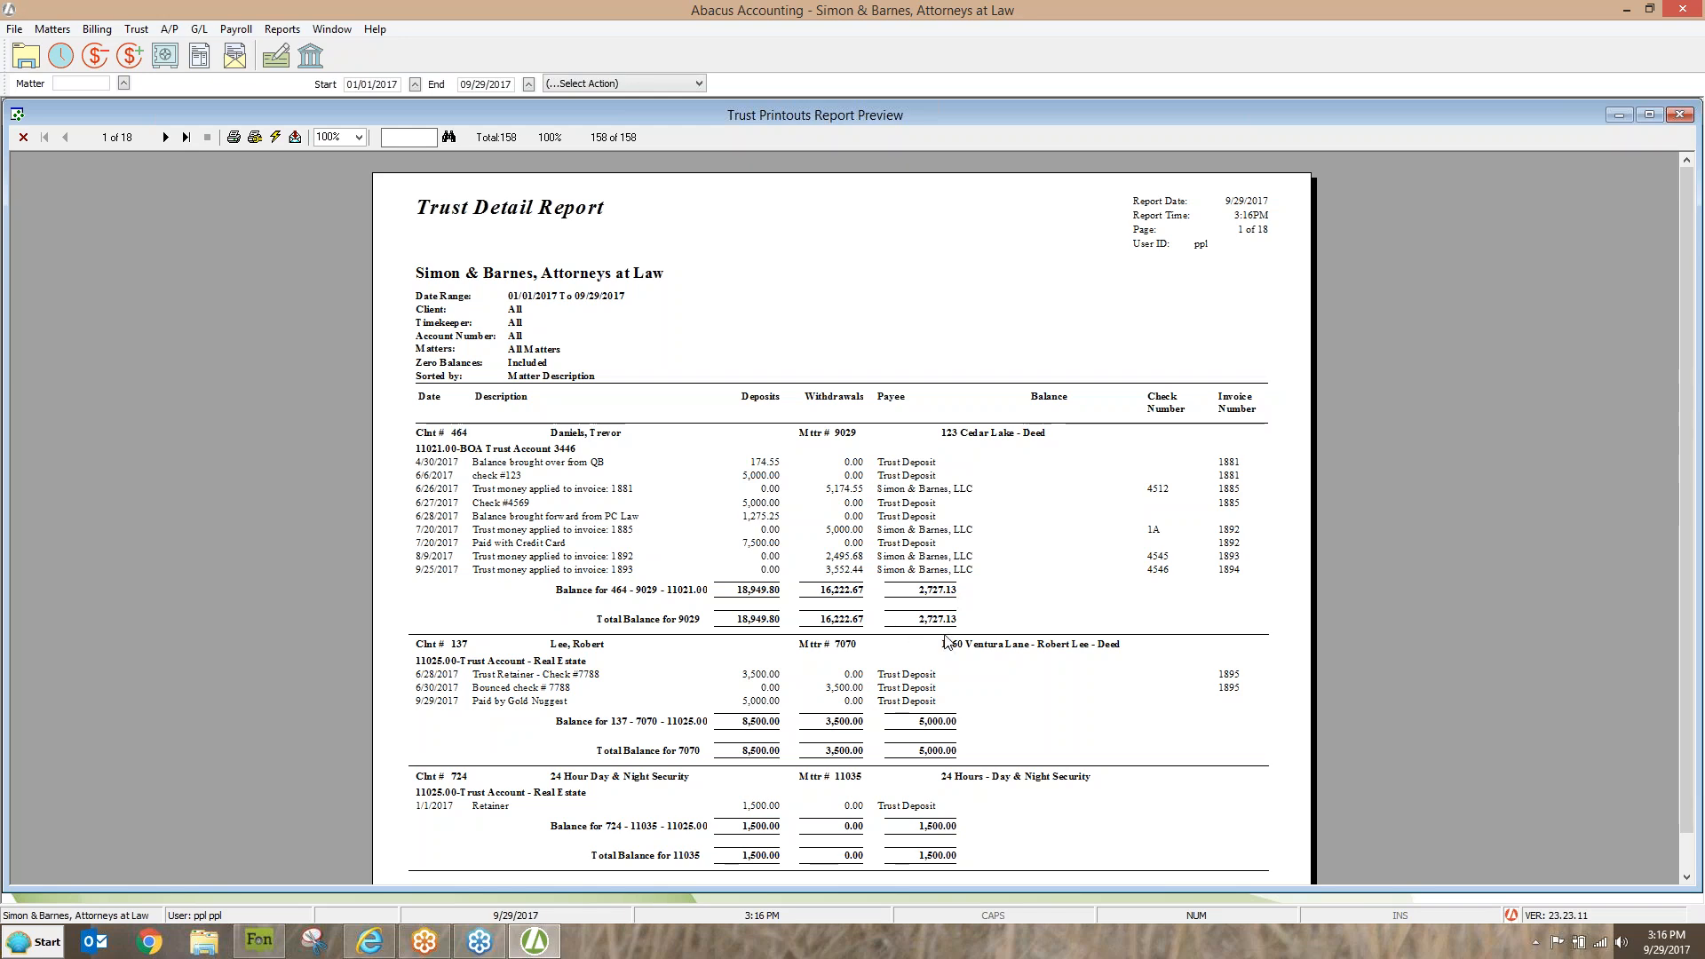
{"action": "left_click", "coordinate": [188, 137]}
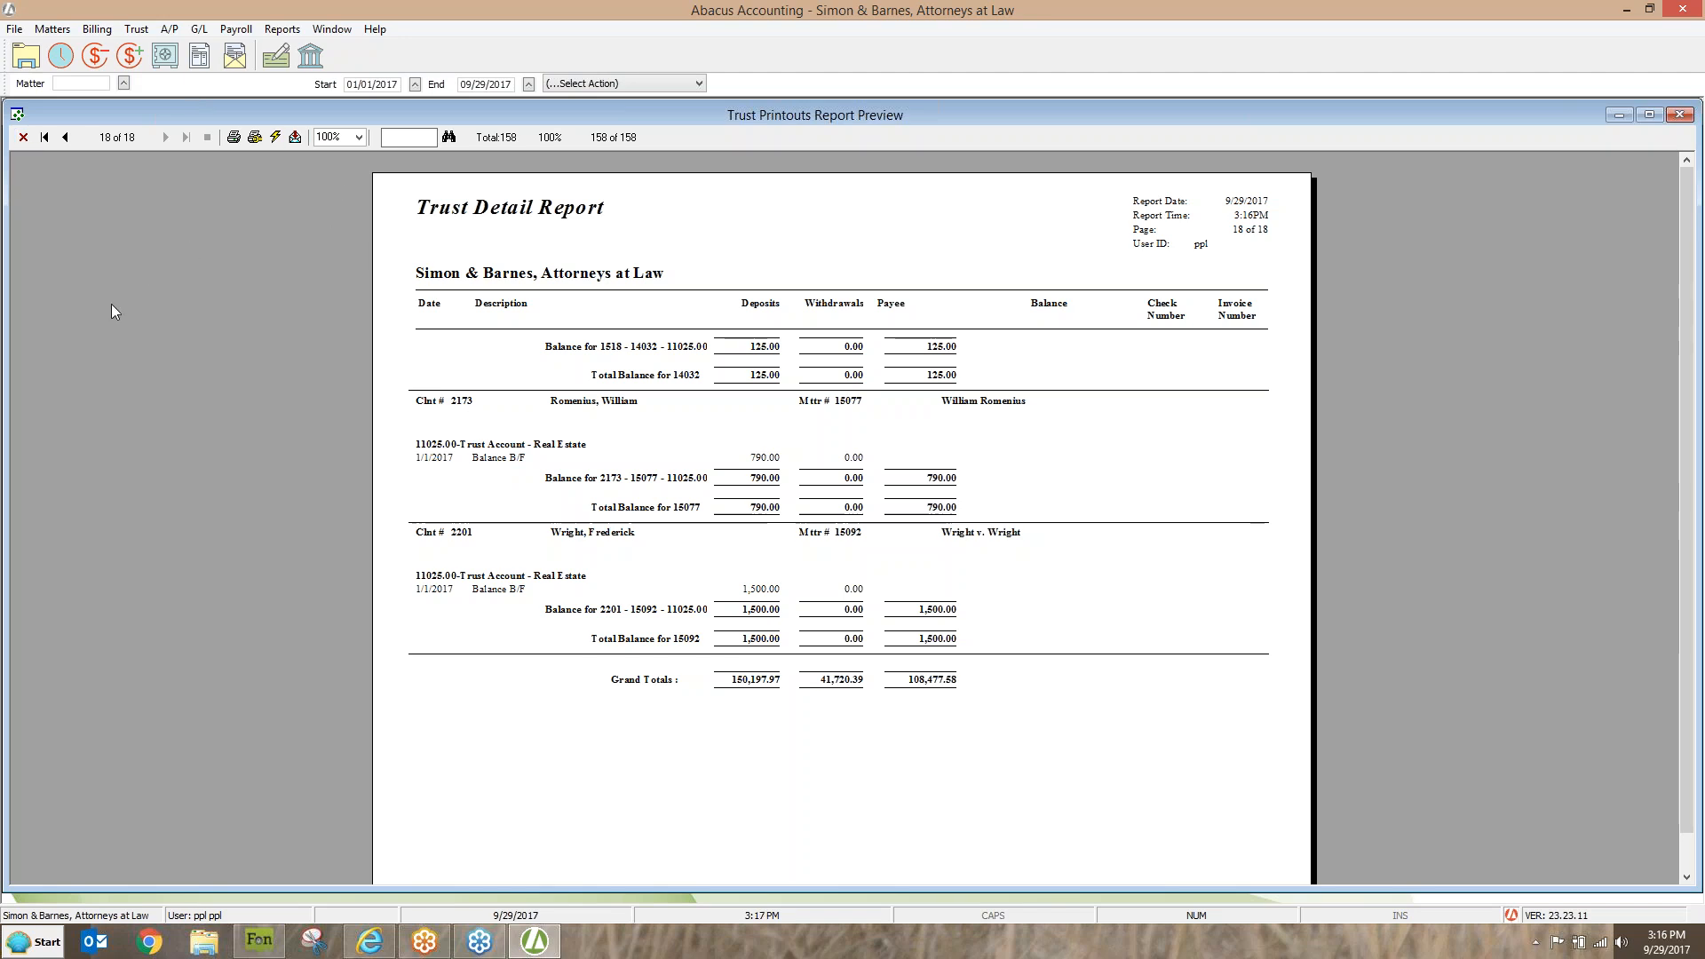
{"action": "left_click", "coordinate": [23, 137]}
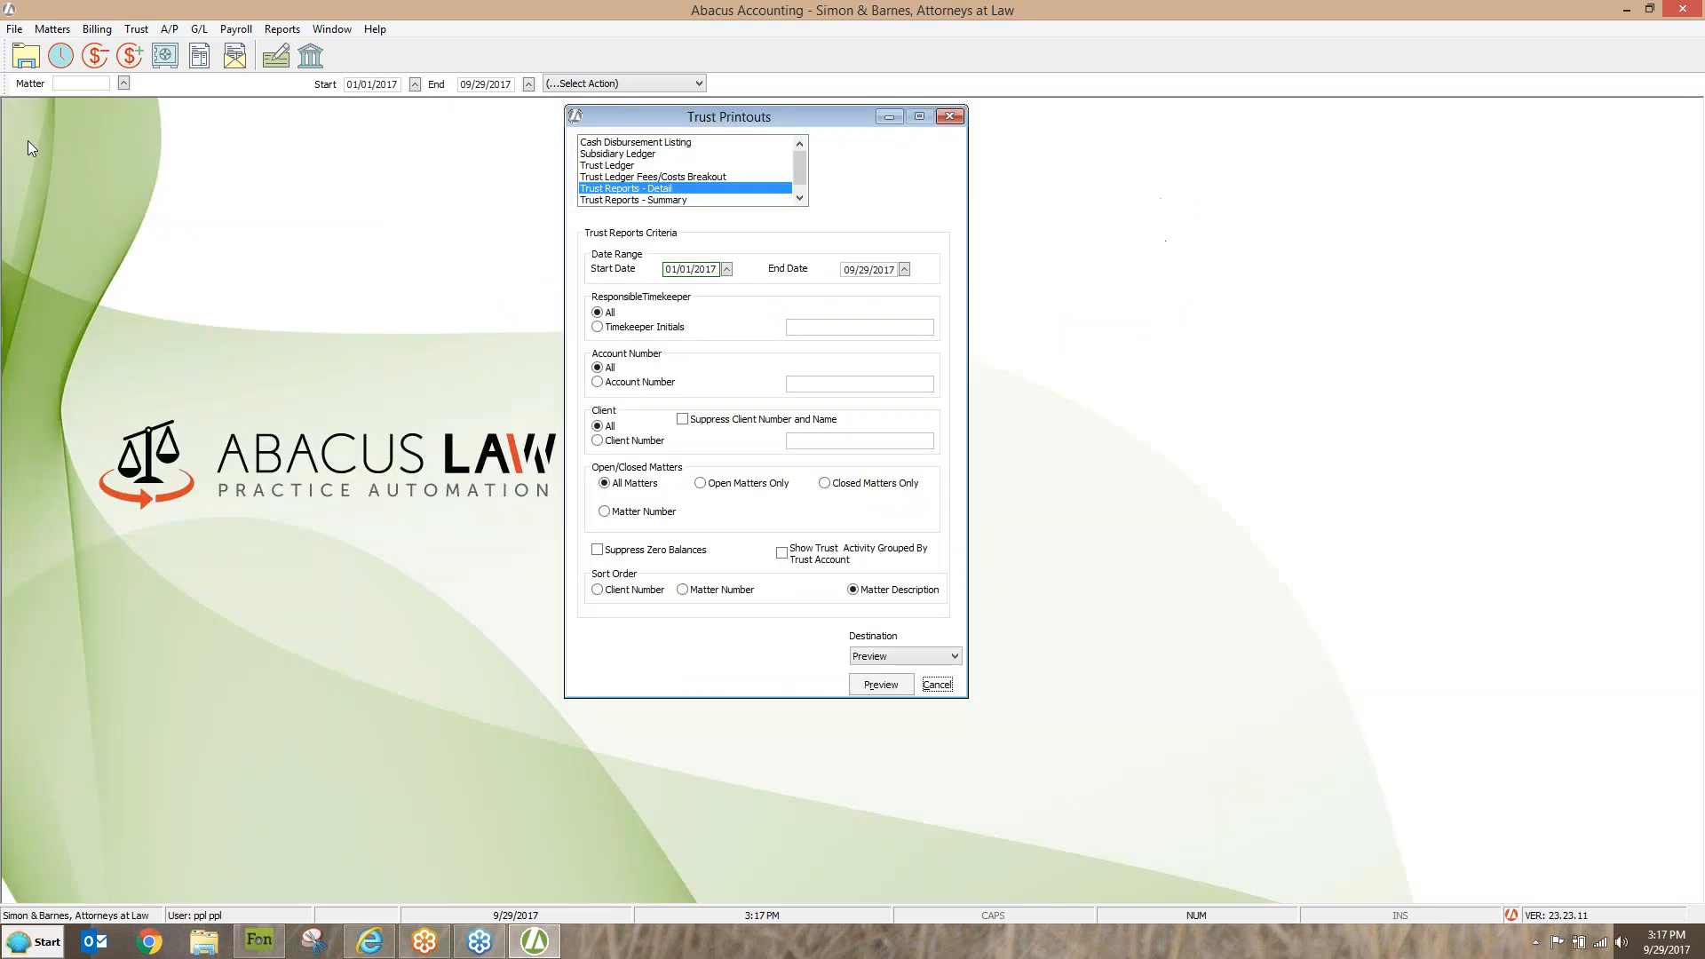
Preview Trust Reports - Summary through to its last page, and close both the preview and the Trust Printouts window
{"action": "left_click", "coordinate": [624, 199]}
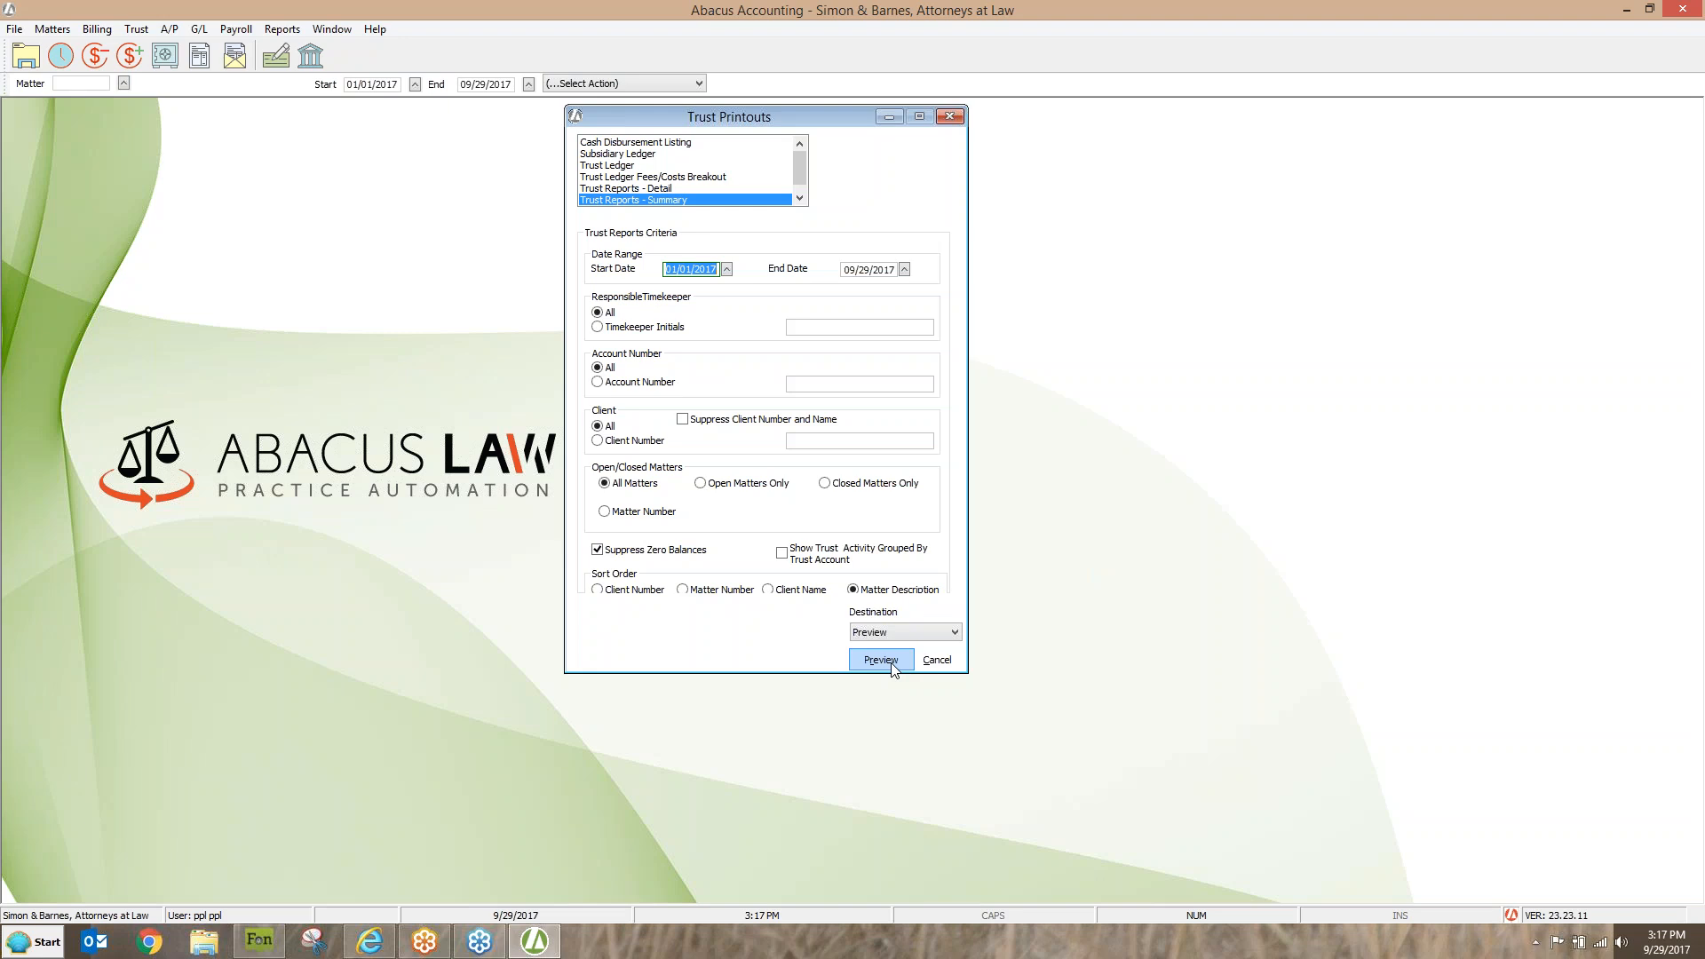
{"action": "left_click", "coordinate": [891, 663]}
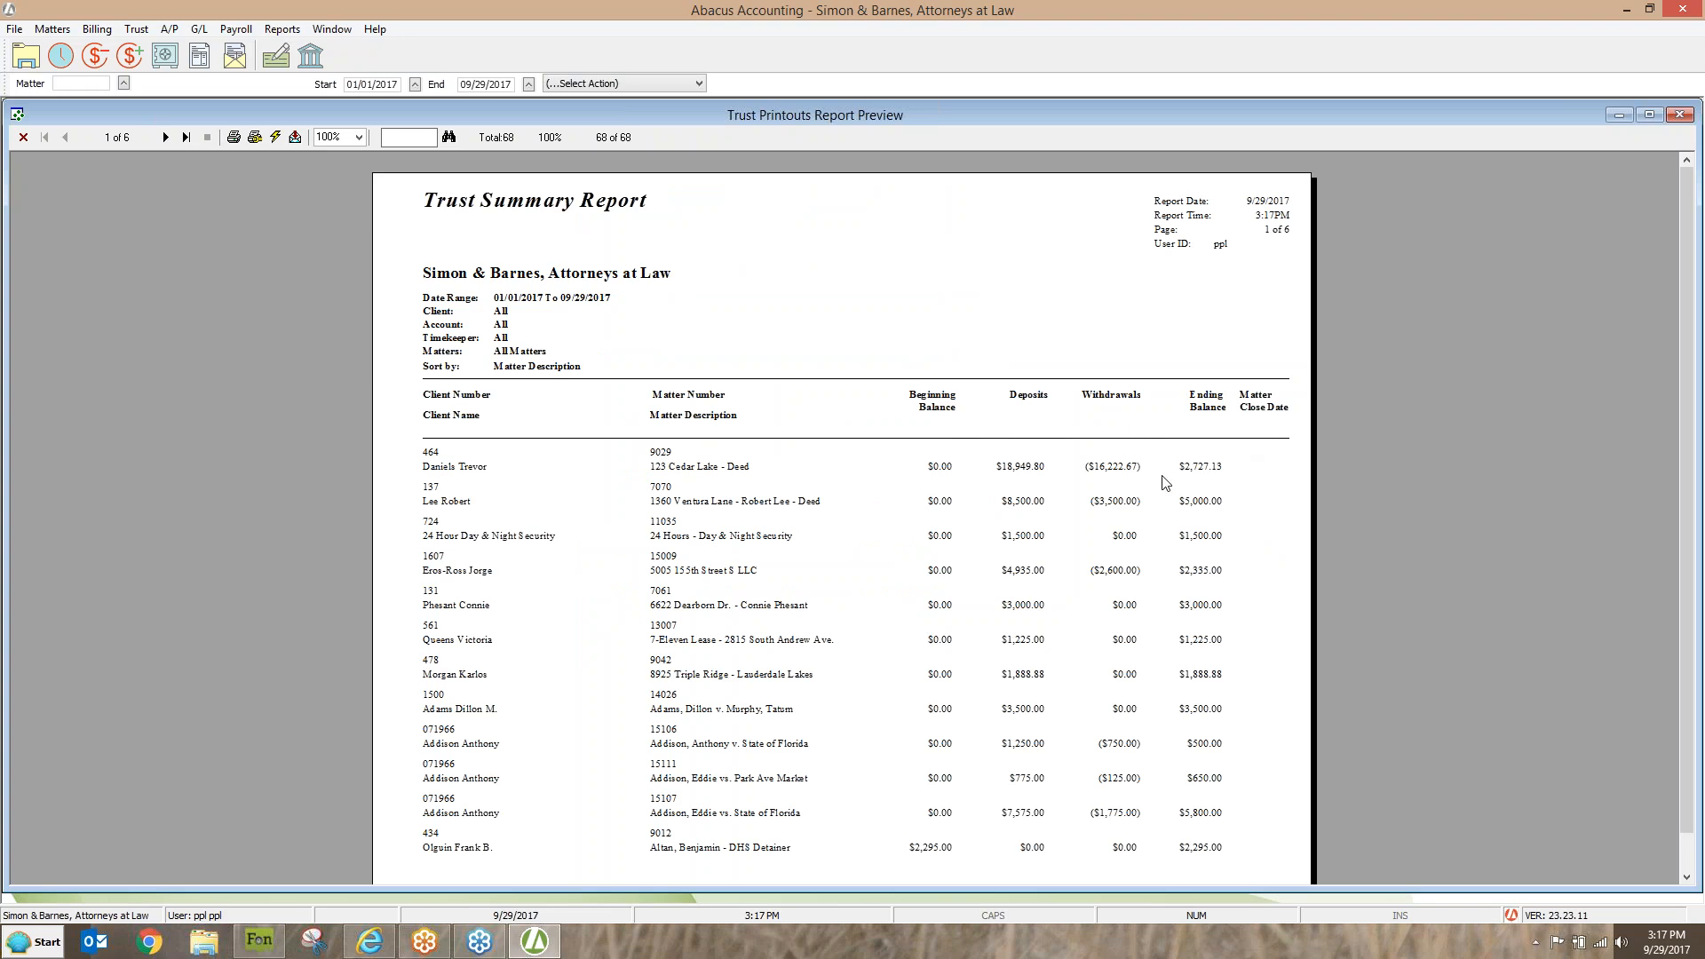
{"action": "left_click", "coordinate": [187, 137]}
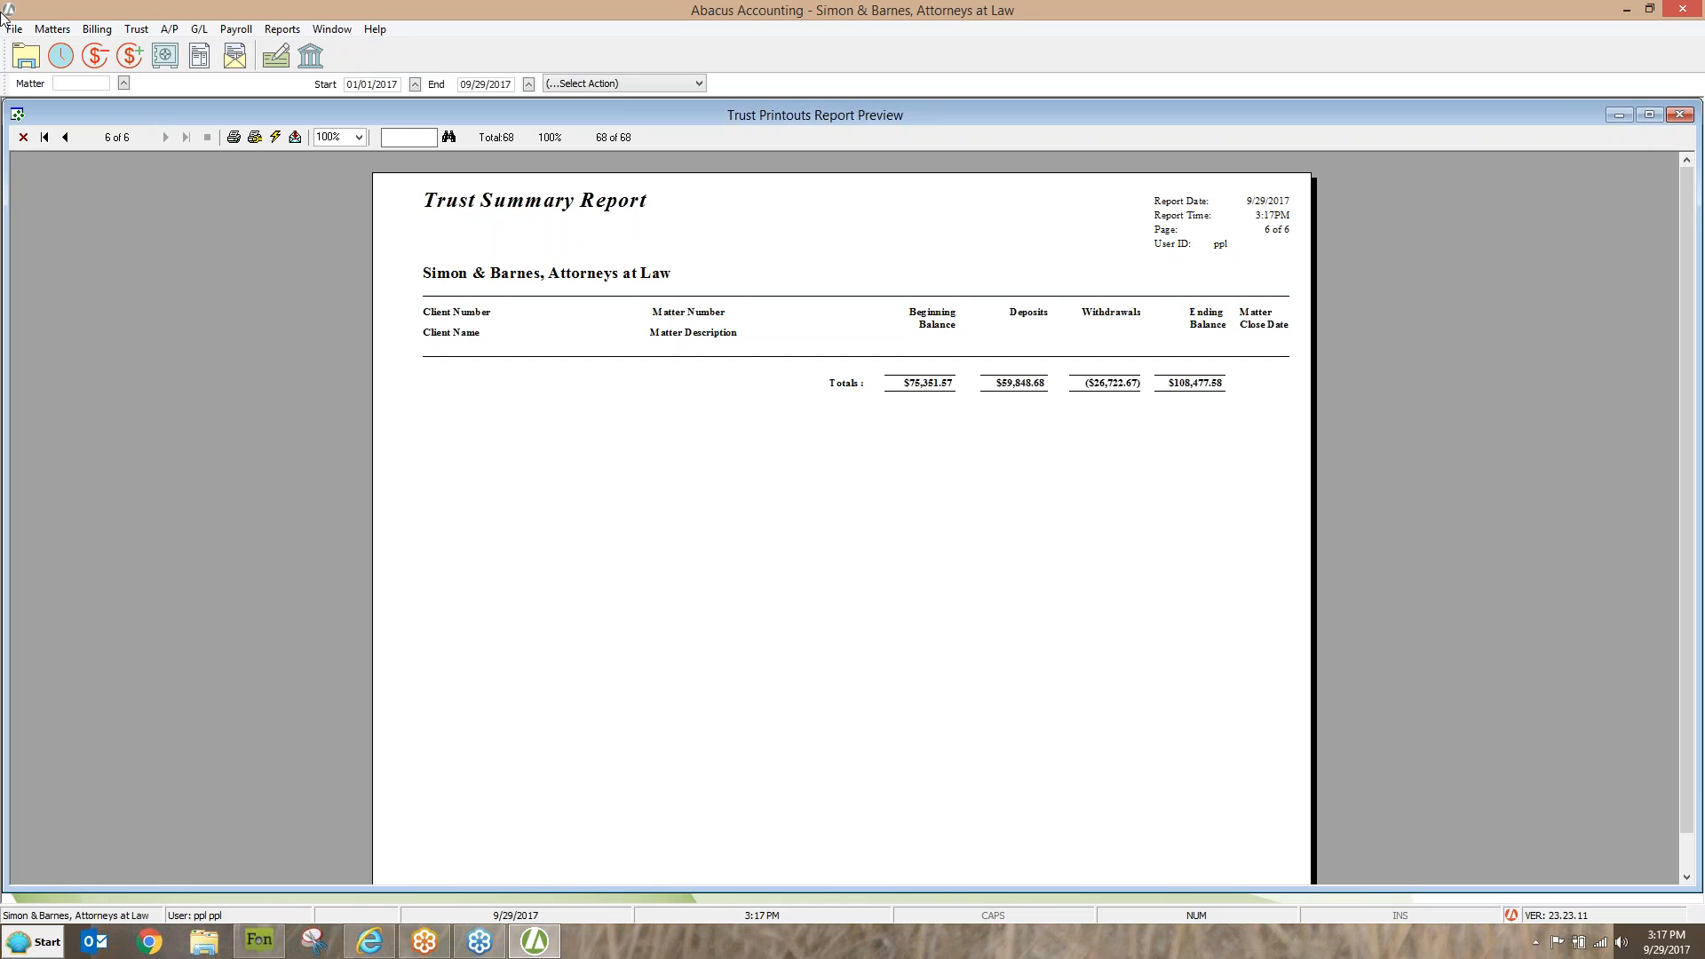
{"action": "left_click", "coordinate": [23, 137]}
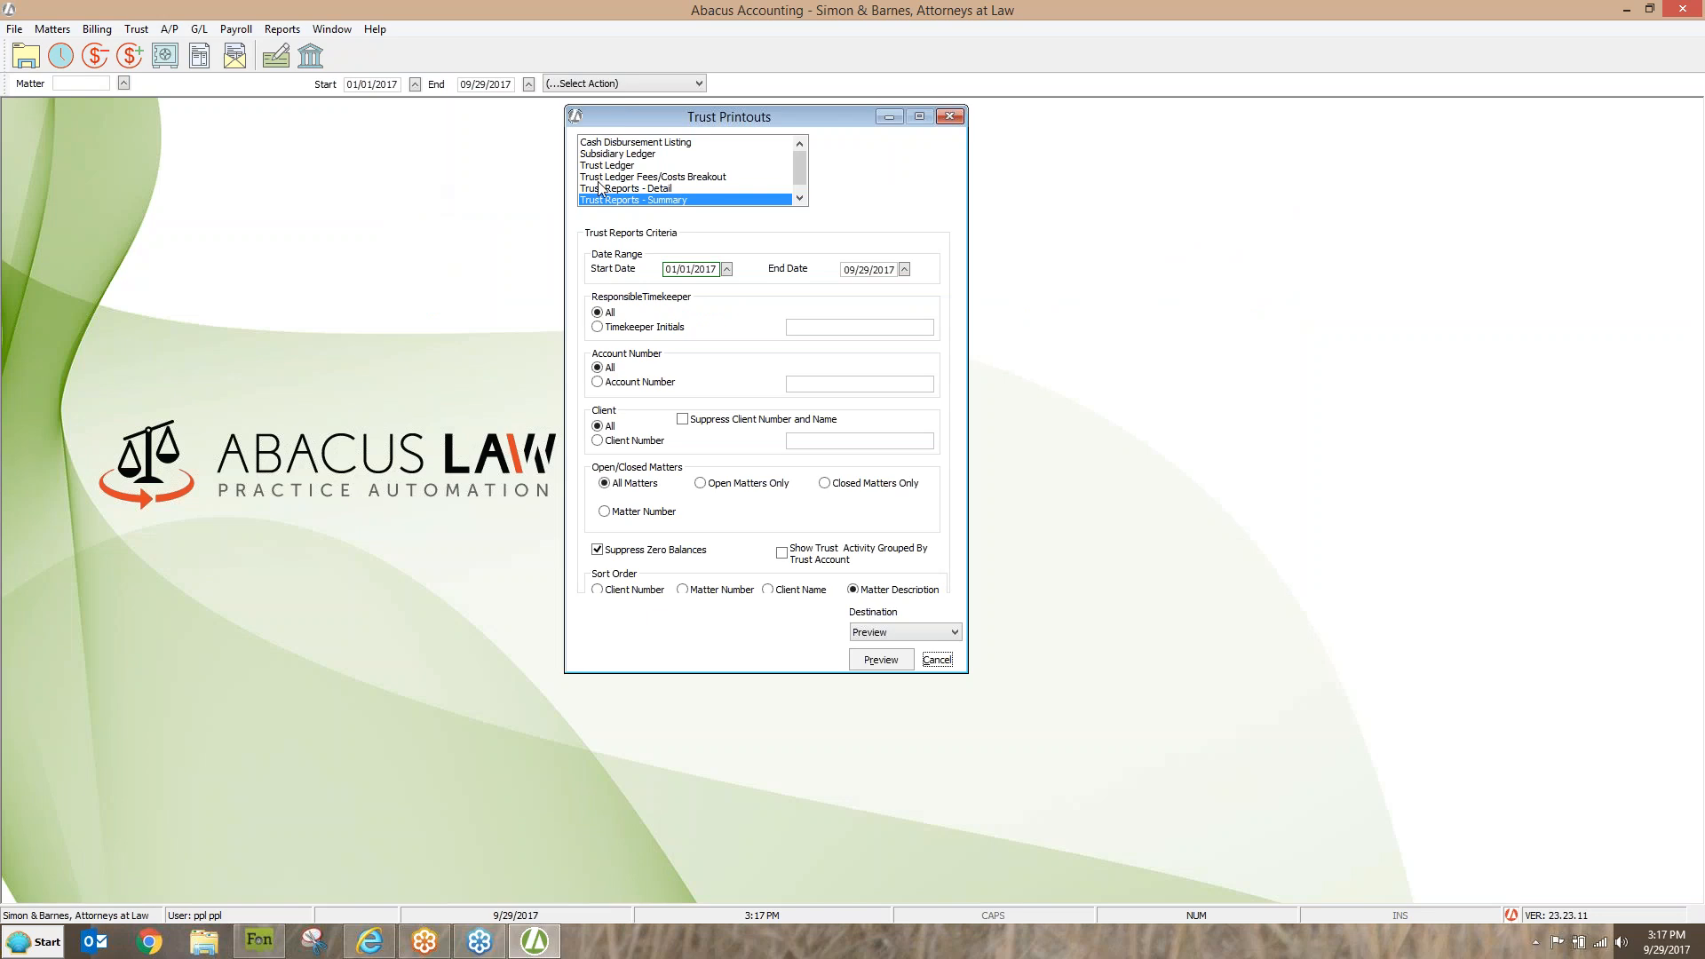
{"action": "left_click", "coordinate": [951, 117]}
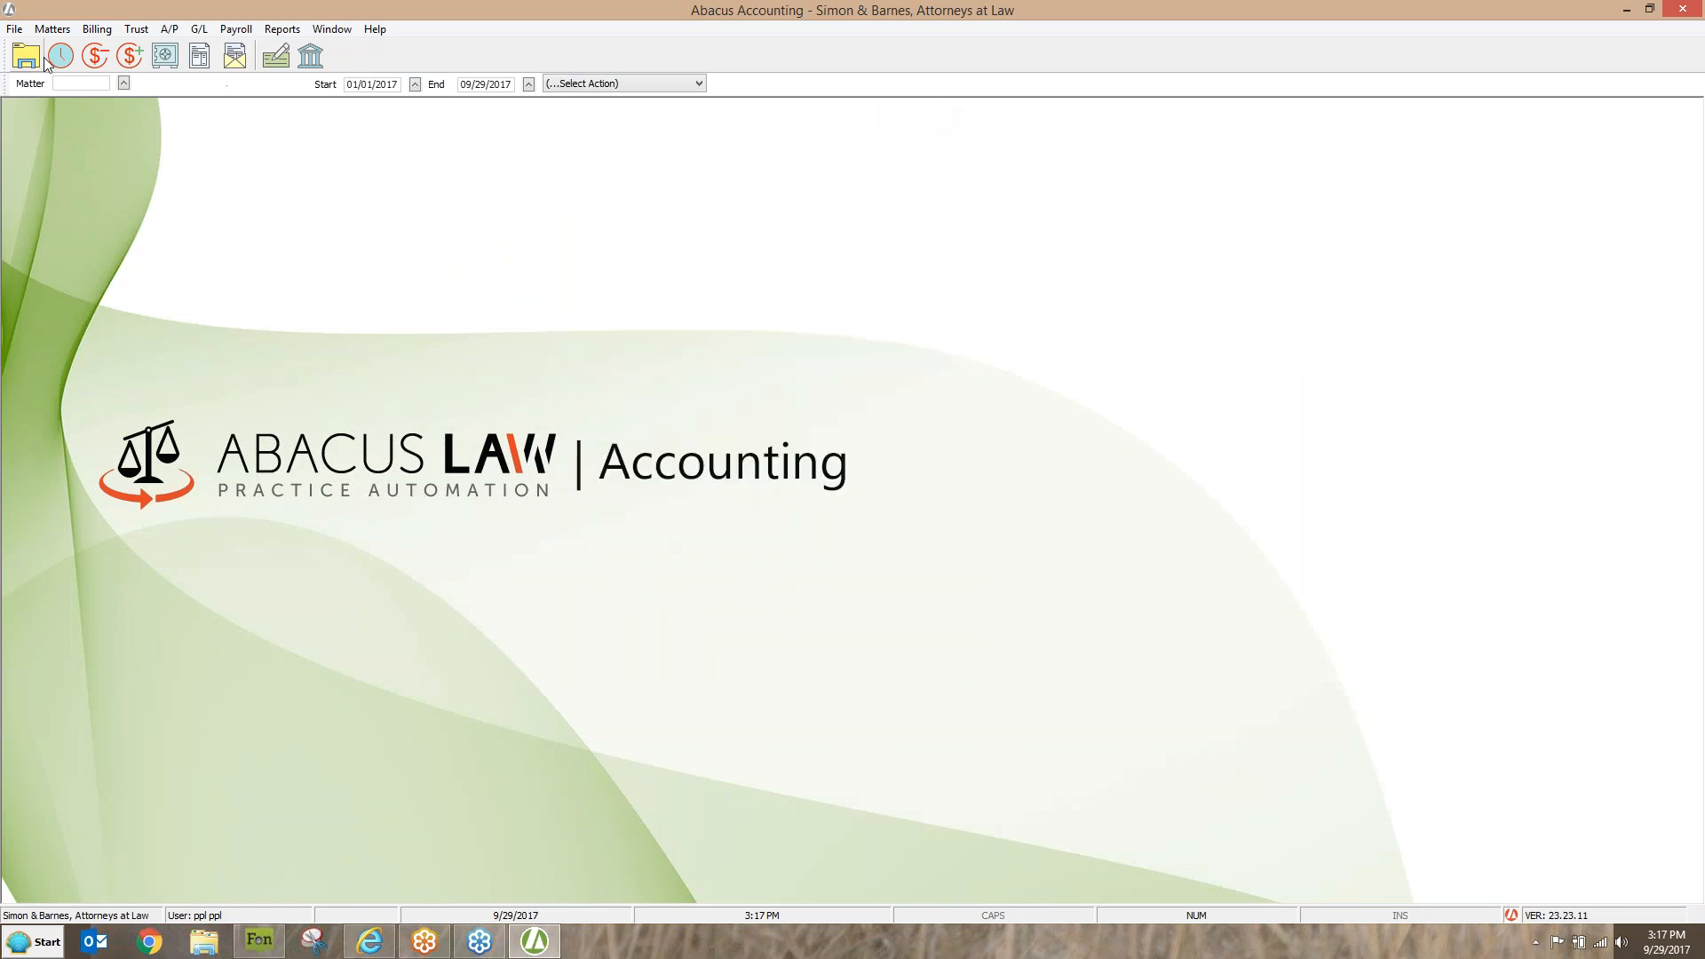
Open the General Ledger reports
{"action": "left_click", "coordinate": [199, 29]}
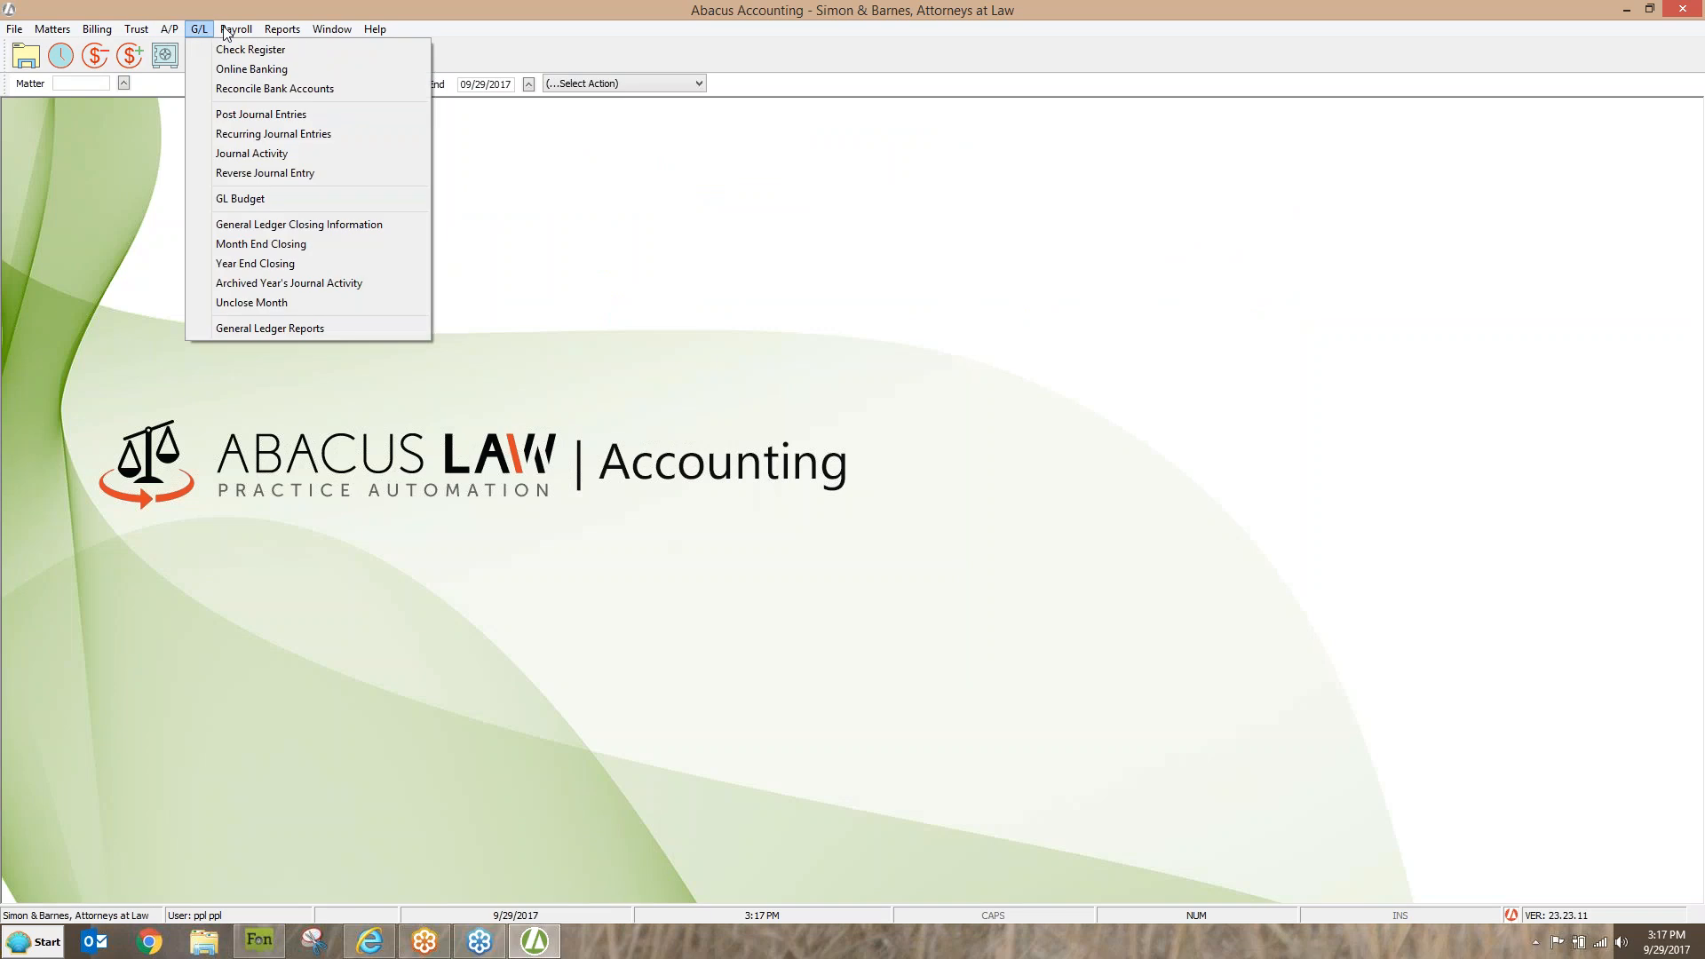
{"action": "mouse_move", "coordinate": [283, 29]}
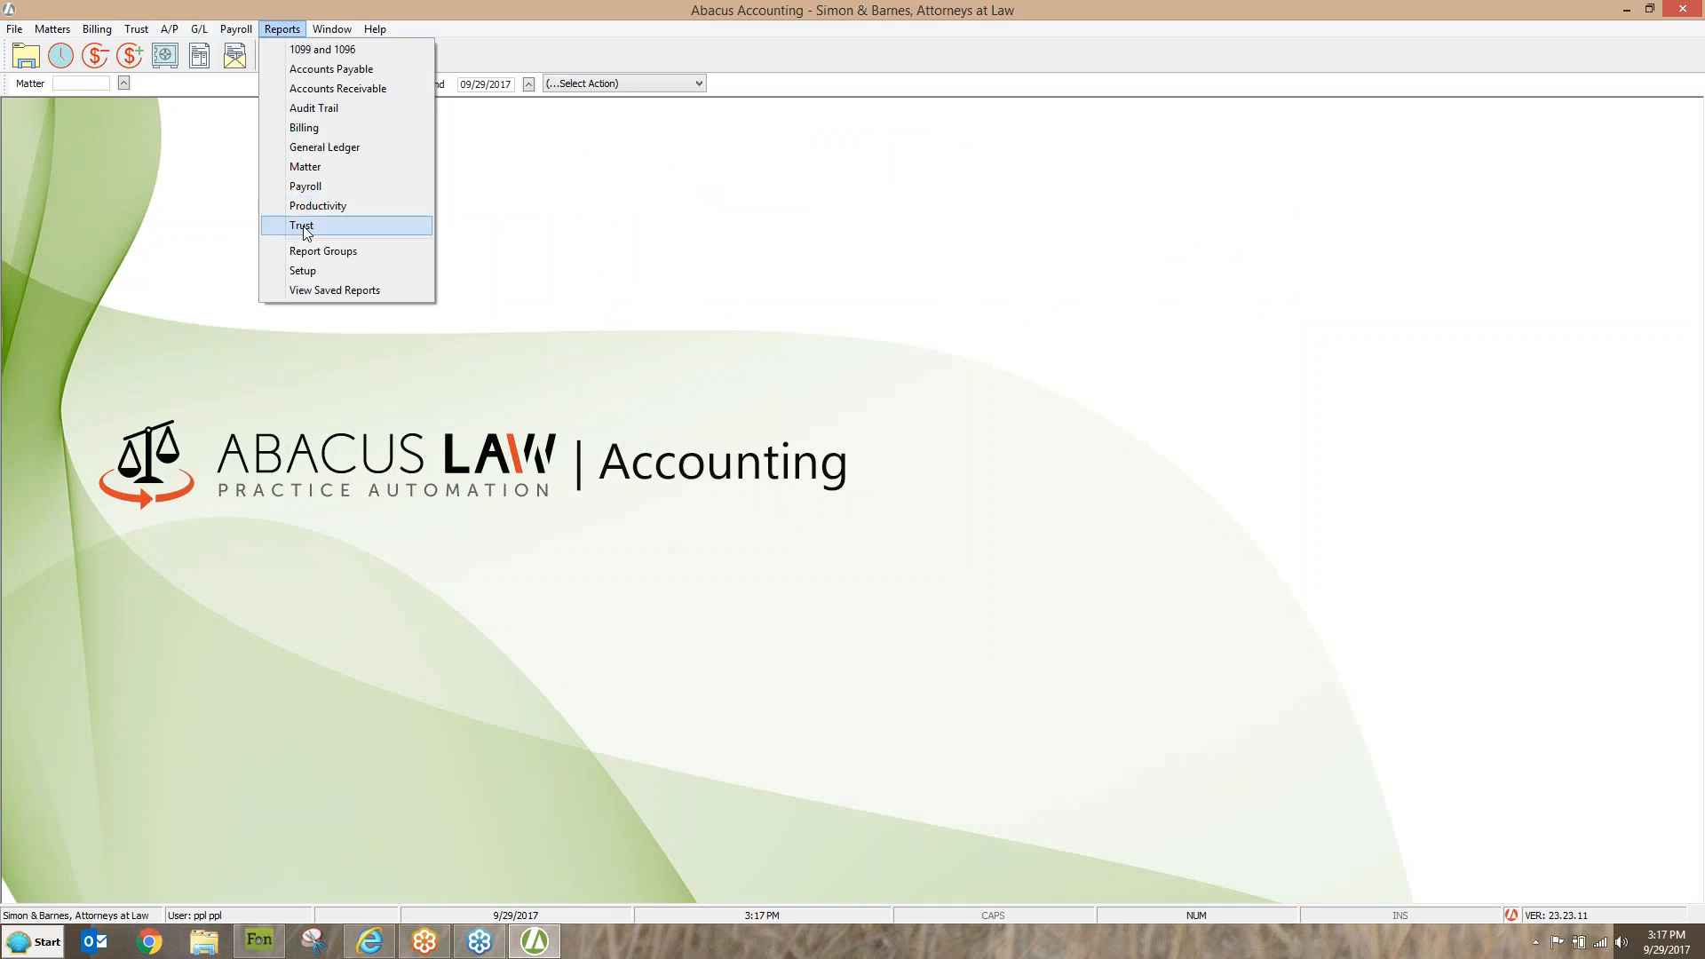
{"action": "left_click", "coordinate": [312, 147]}
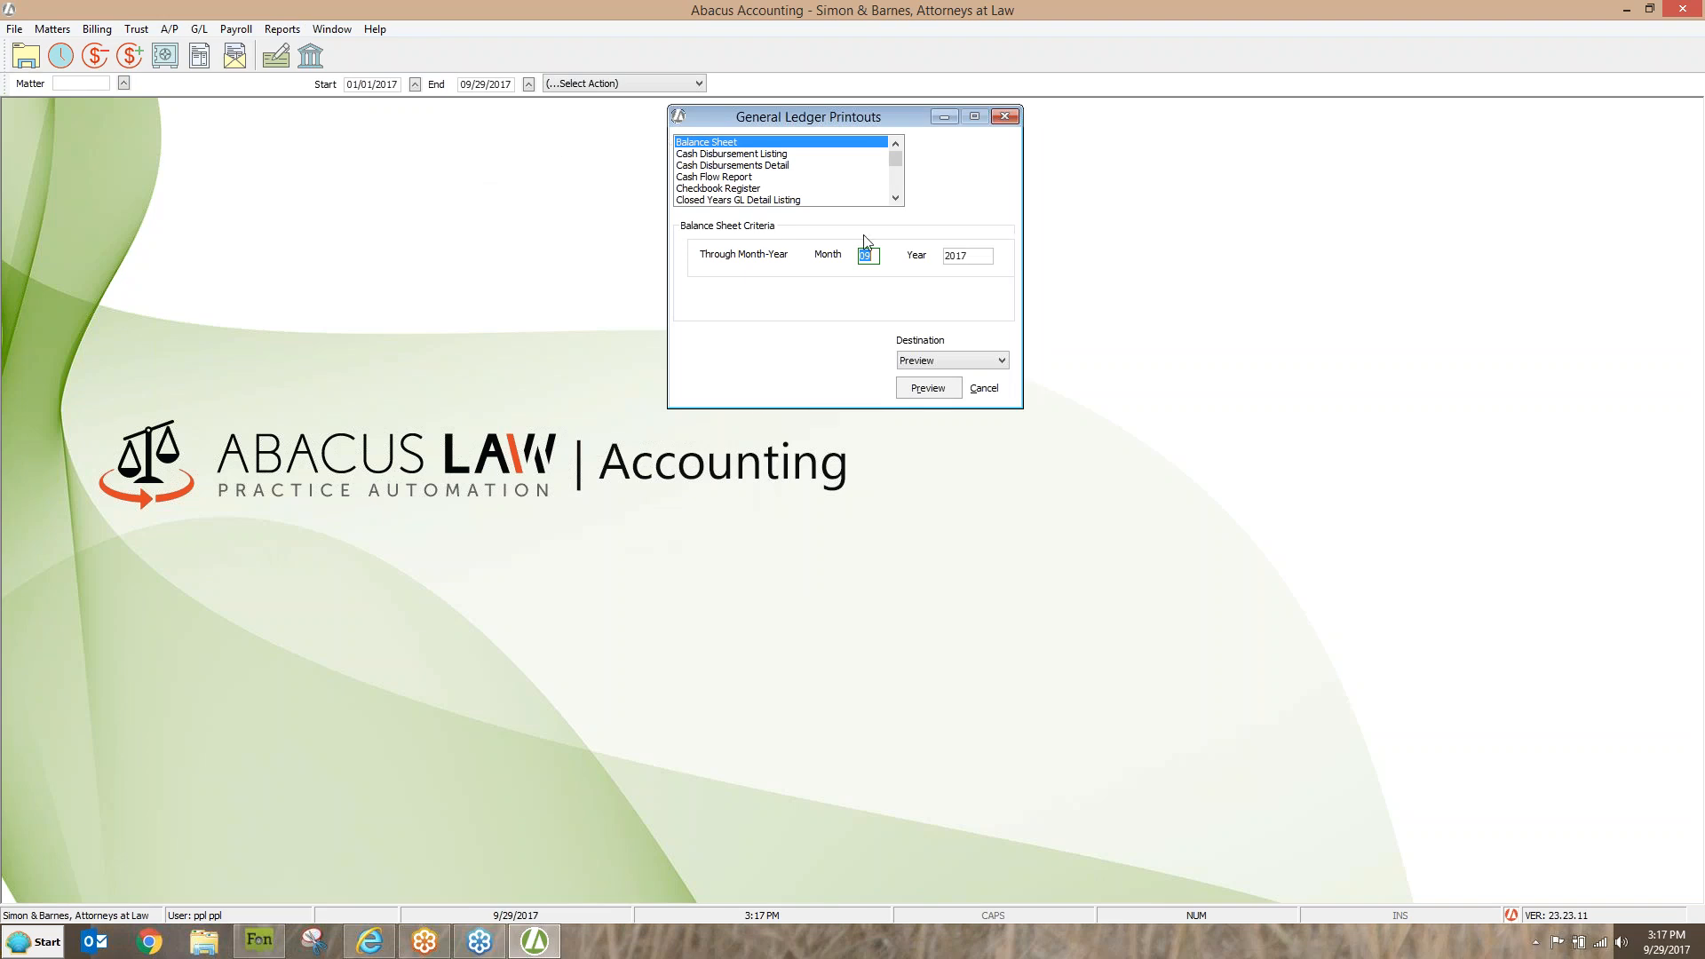
Preview the Balance Sheet report through to its second page, and close the preview
{"action": "left_click", "coordinate": [940, 391]}
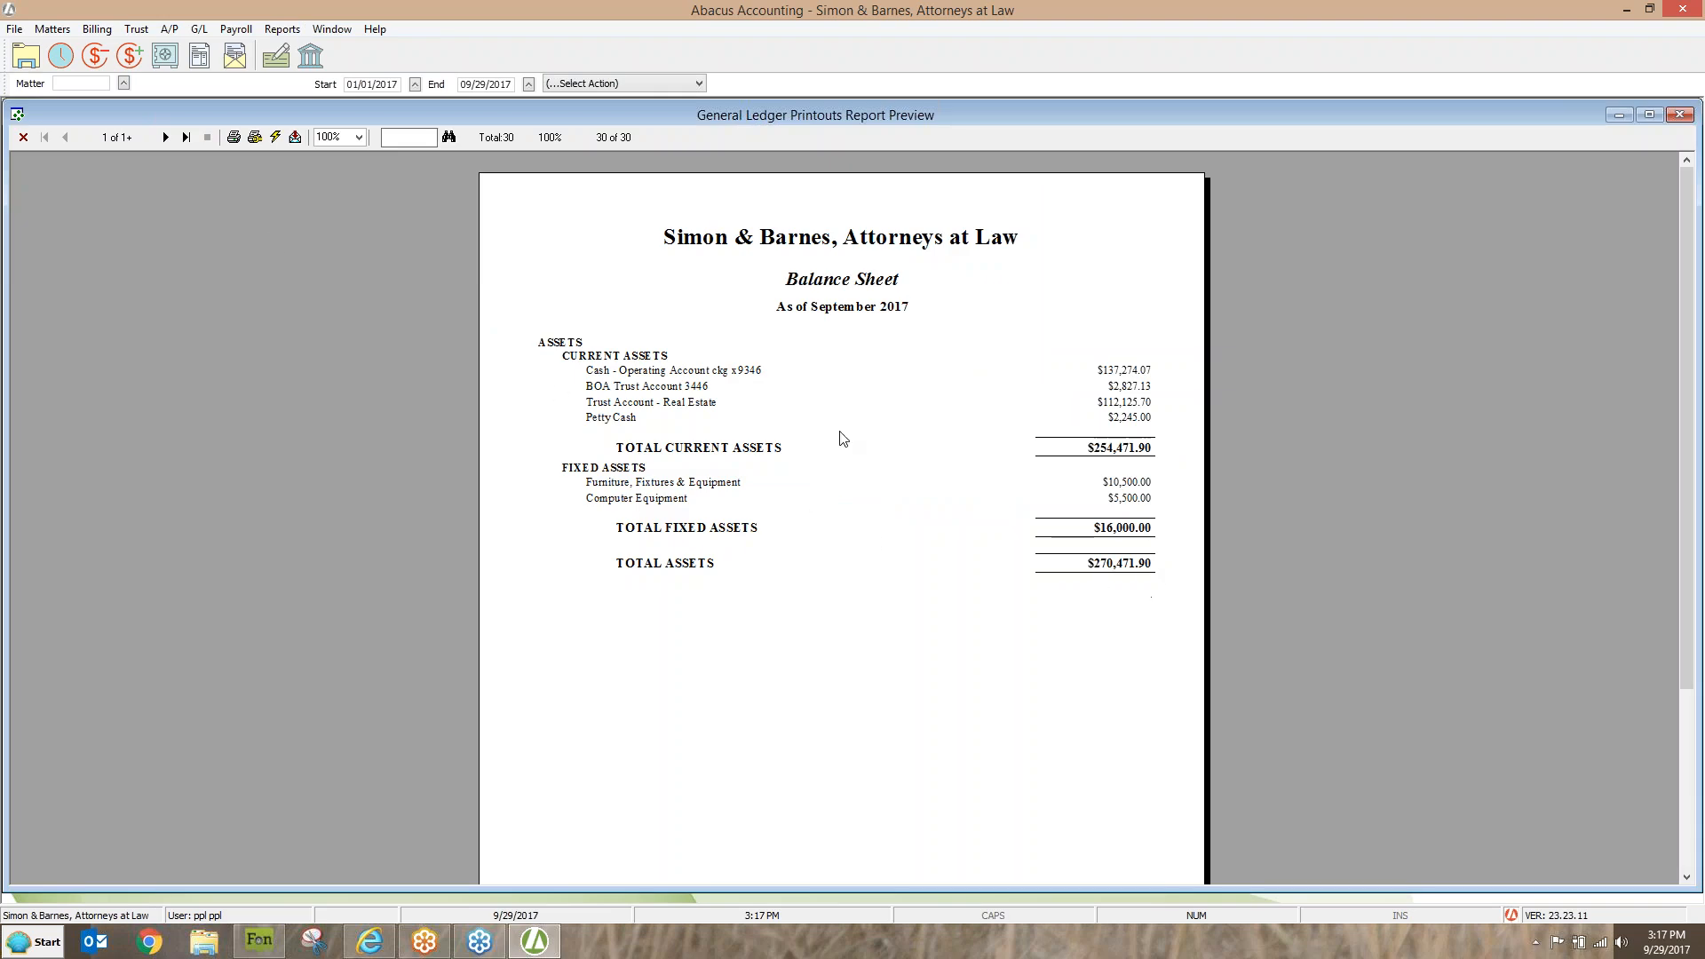
{"action": "left_click", "coordinate": [165, 141]}
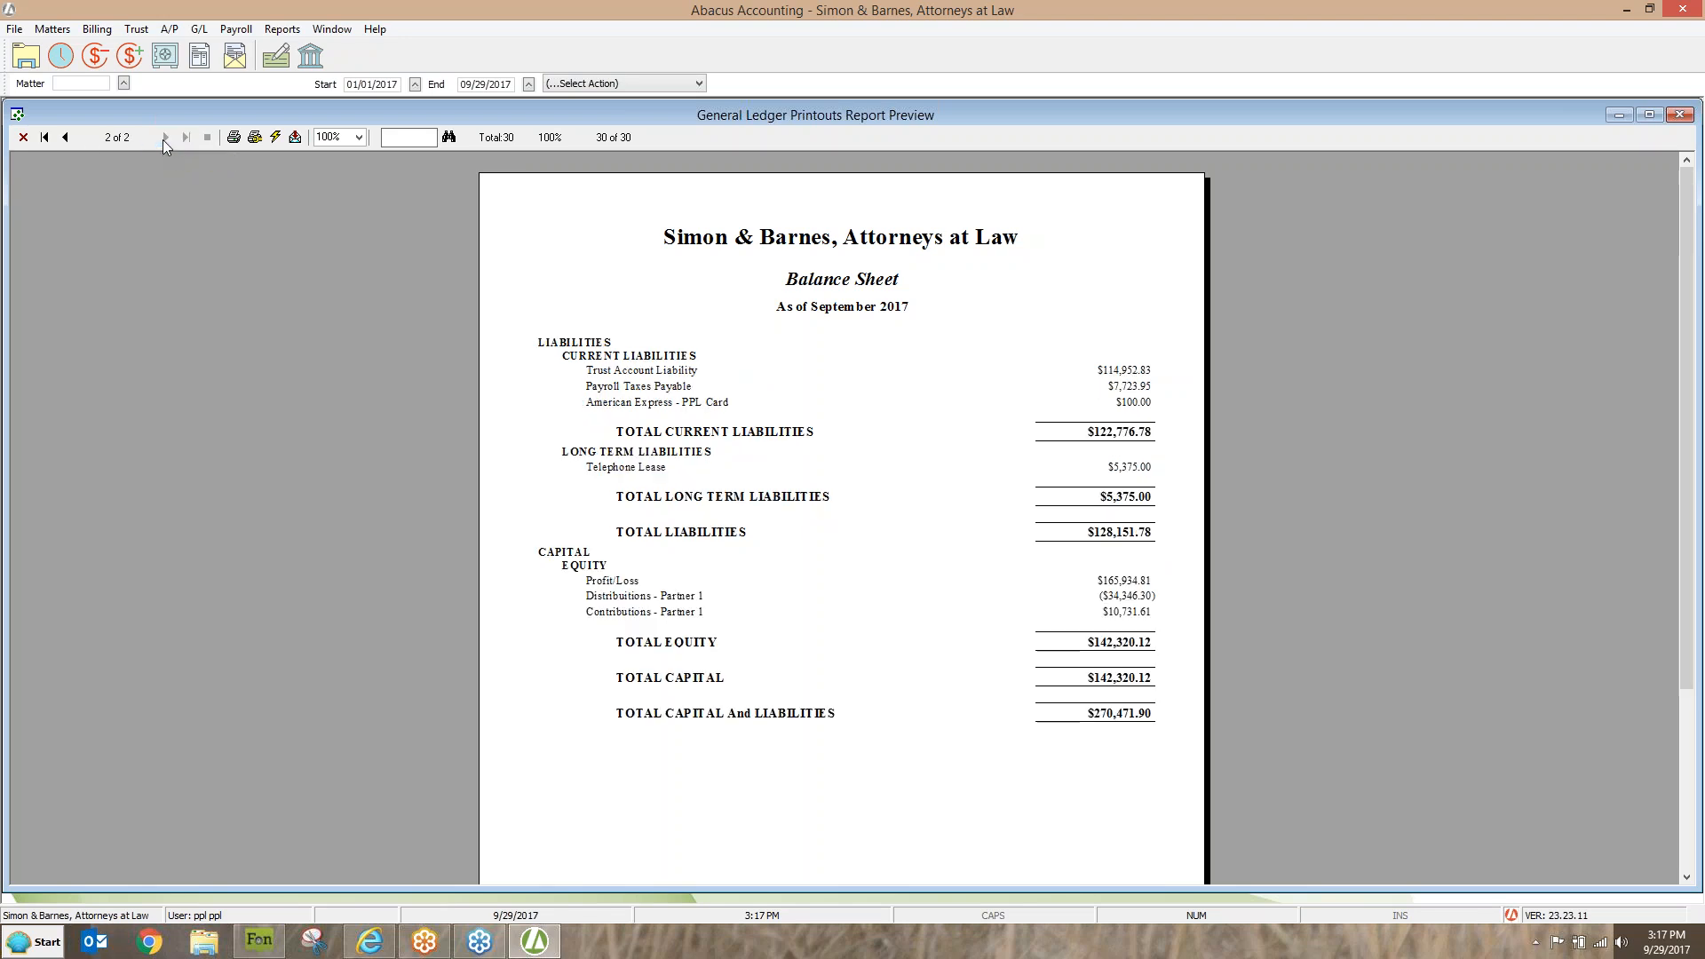
{"action": "left_click", "coordinate": [24, 137]}
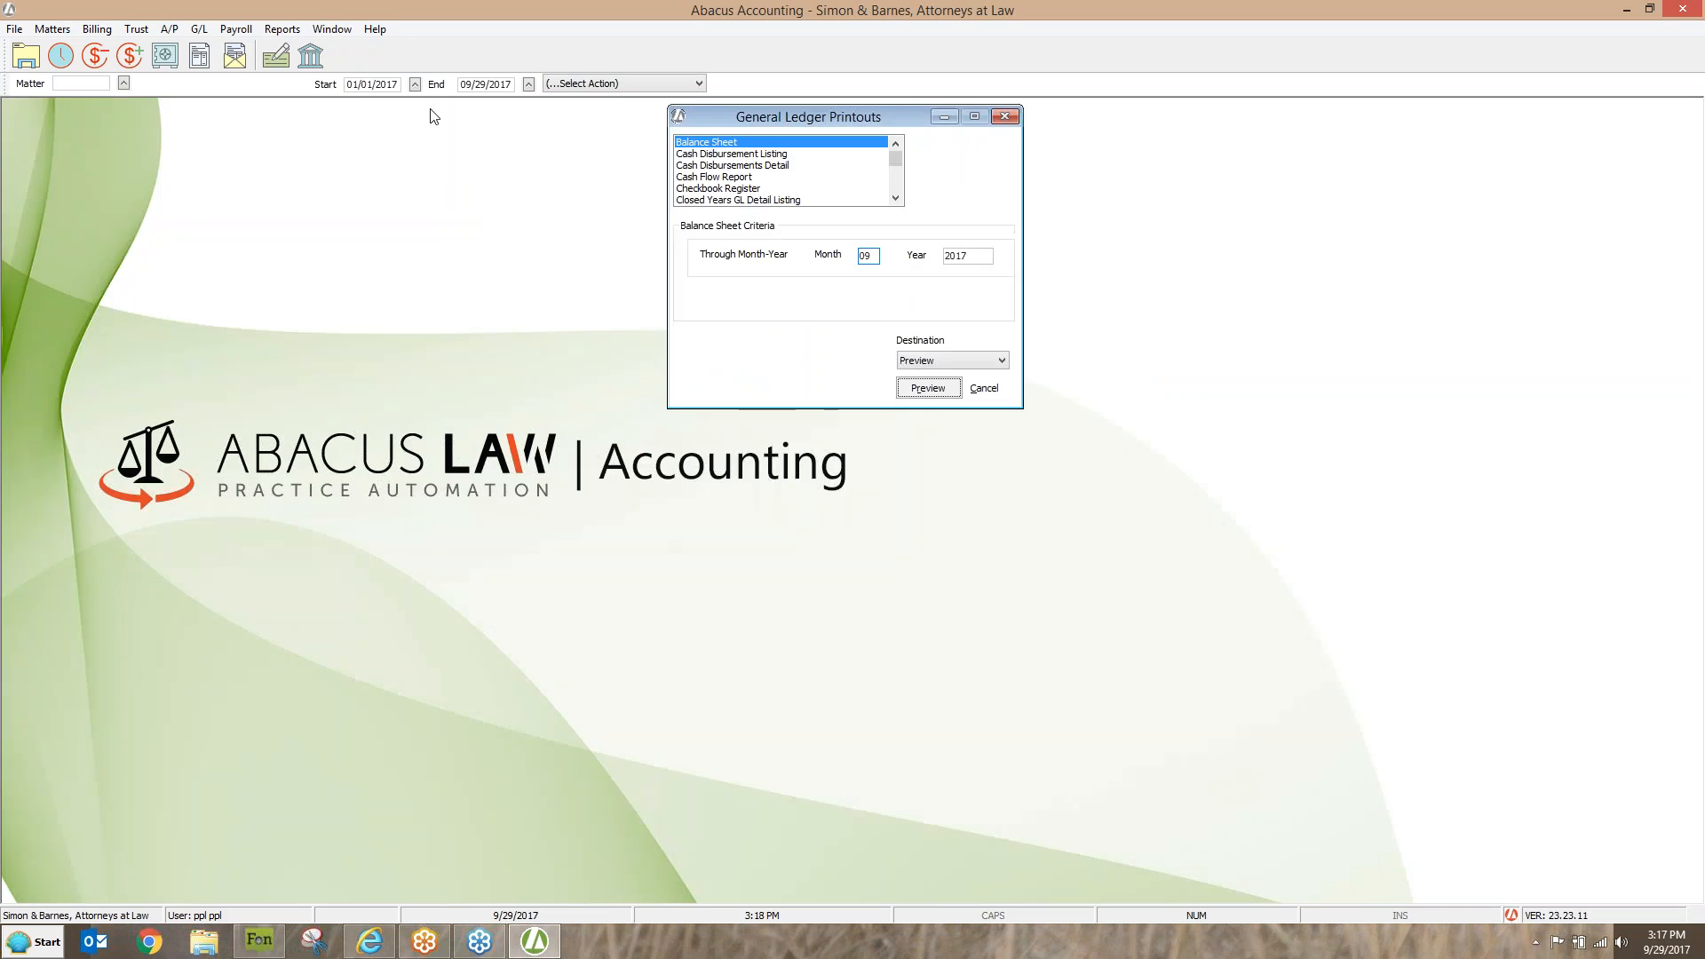
Preview the Checkbook Register report for the operating account, and close the preview
{"action": "left_click", "coordinate": [708, 189]}
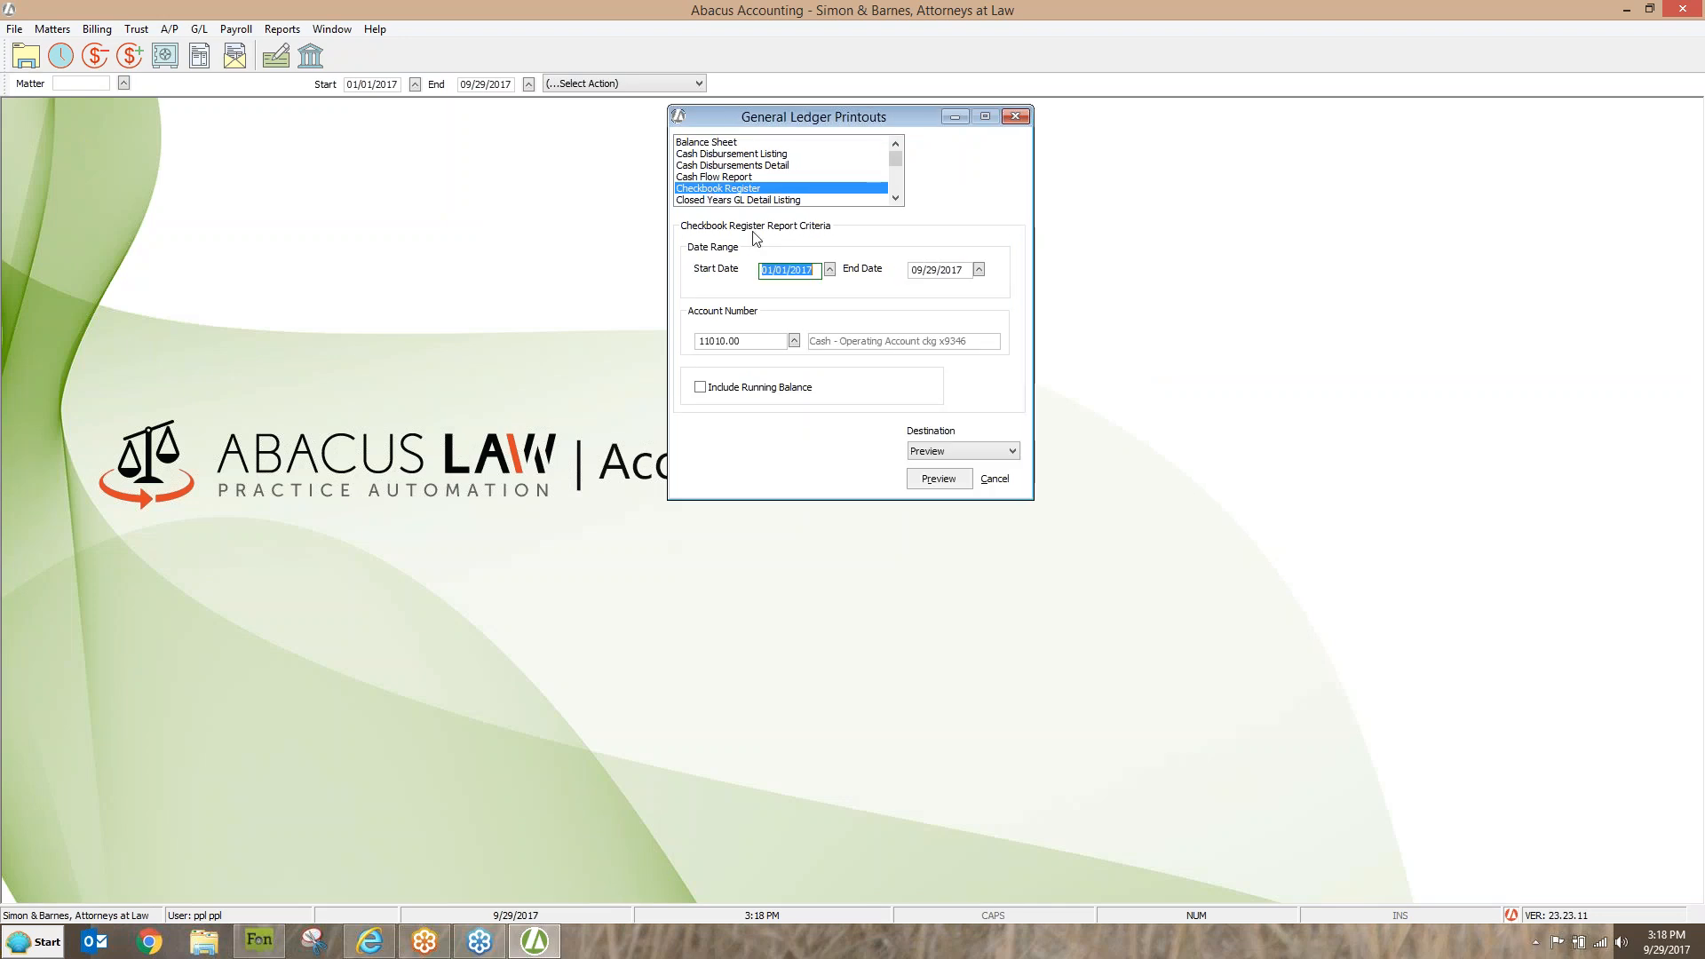
{"action": "left_click", "coordinate": [939, 480]}
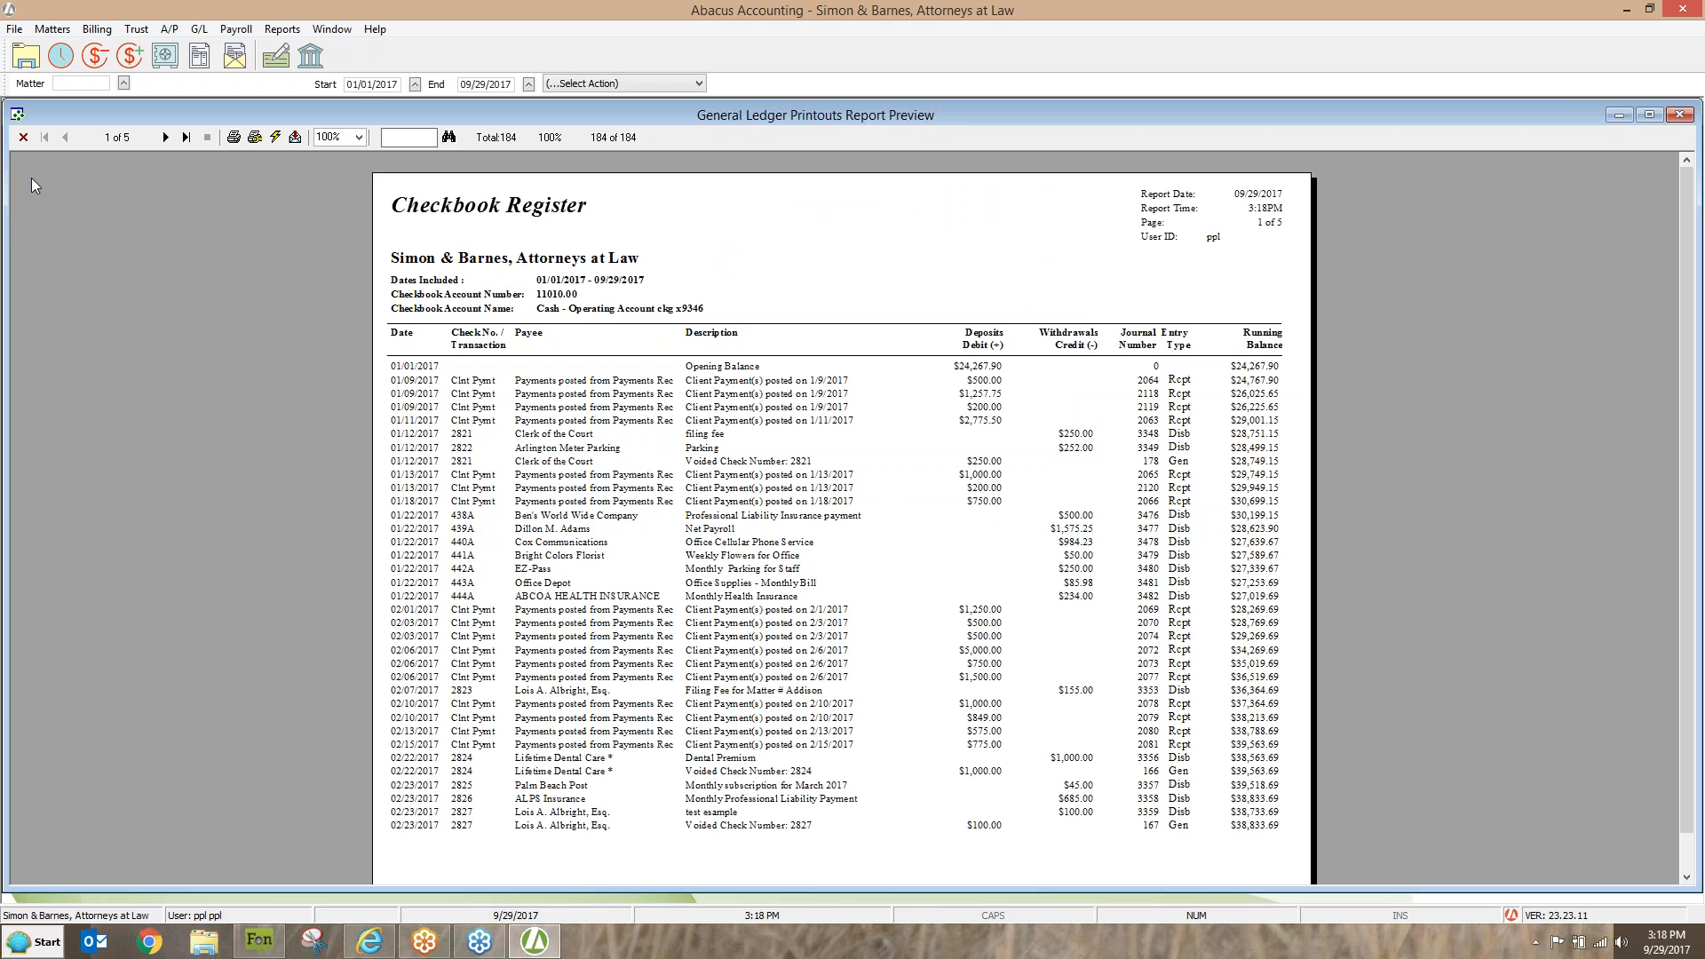
{"action": "left_click", "coordinate": [24, 137]}
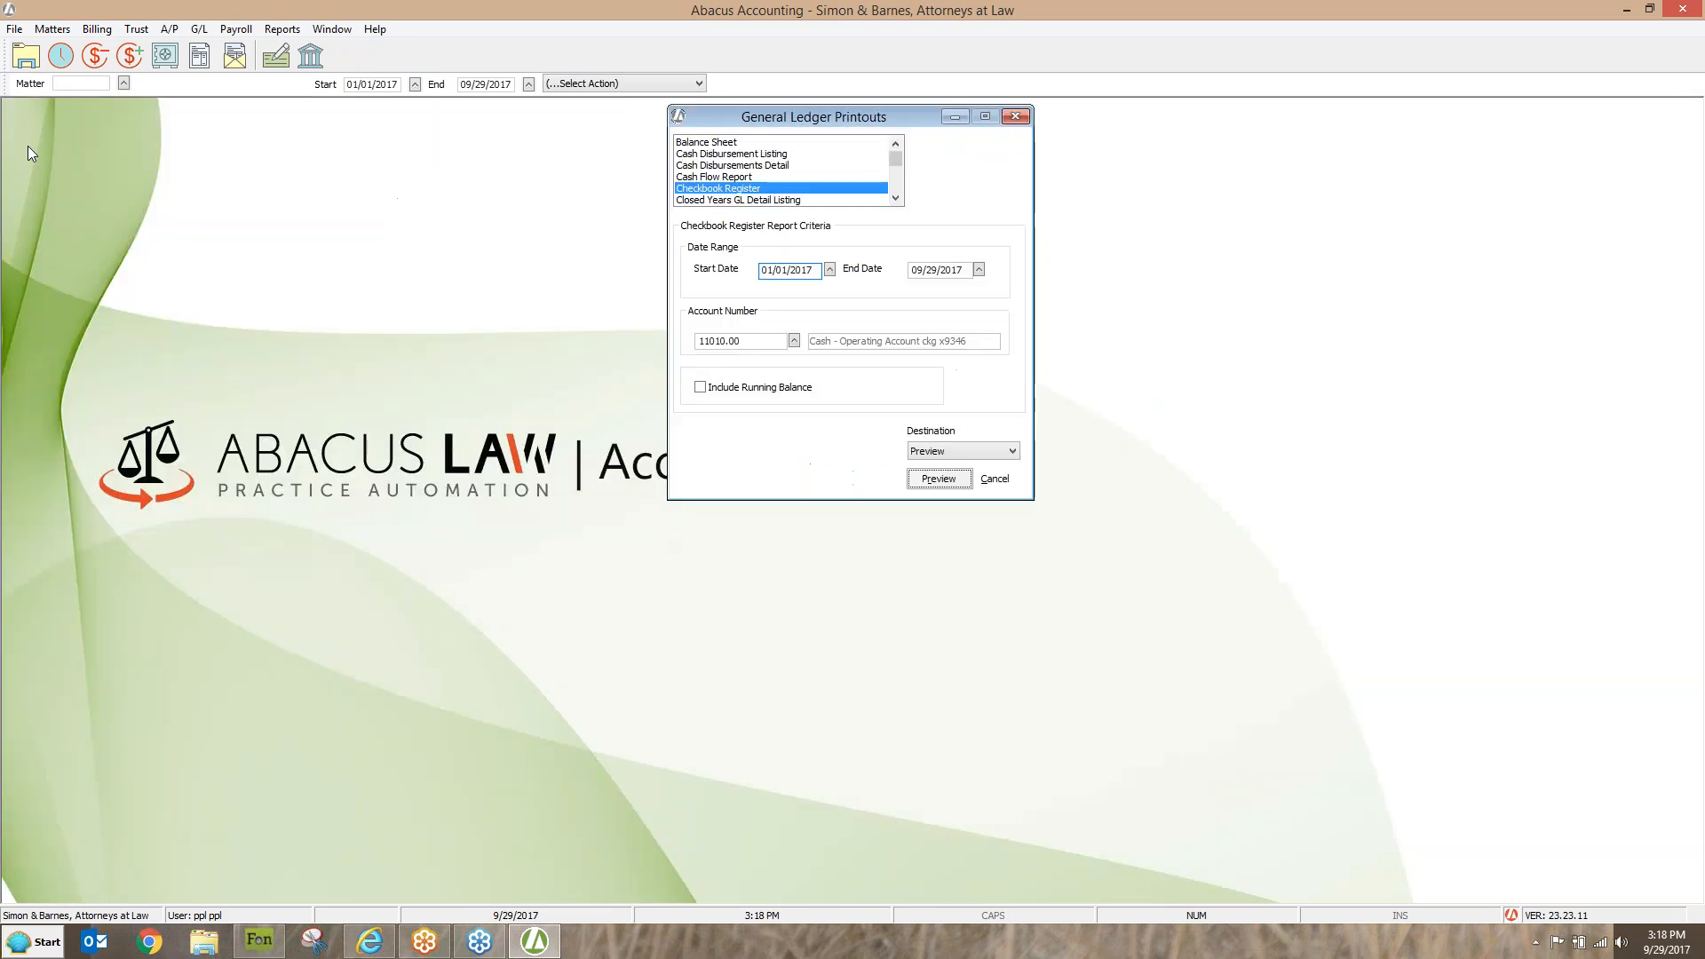
Preview the General Journal Listing for the date range 01/01/2017 to 09/29/2017, and close the preview
{"action": "left_click", "coordinate": [895, 199]}
{"action": "left_click", "coordinate": [895, 198]}
{"action": "left_click", "coordinate": [895, 198]}
{"action": "left_click", "coordinate": [895, 198]}
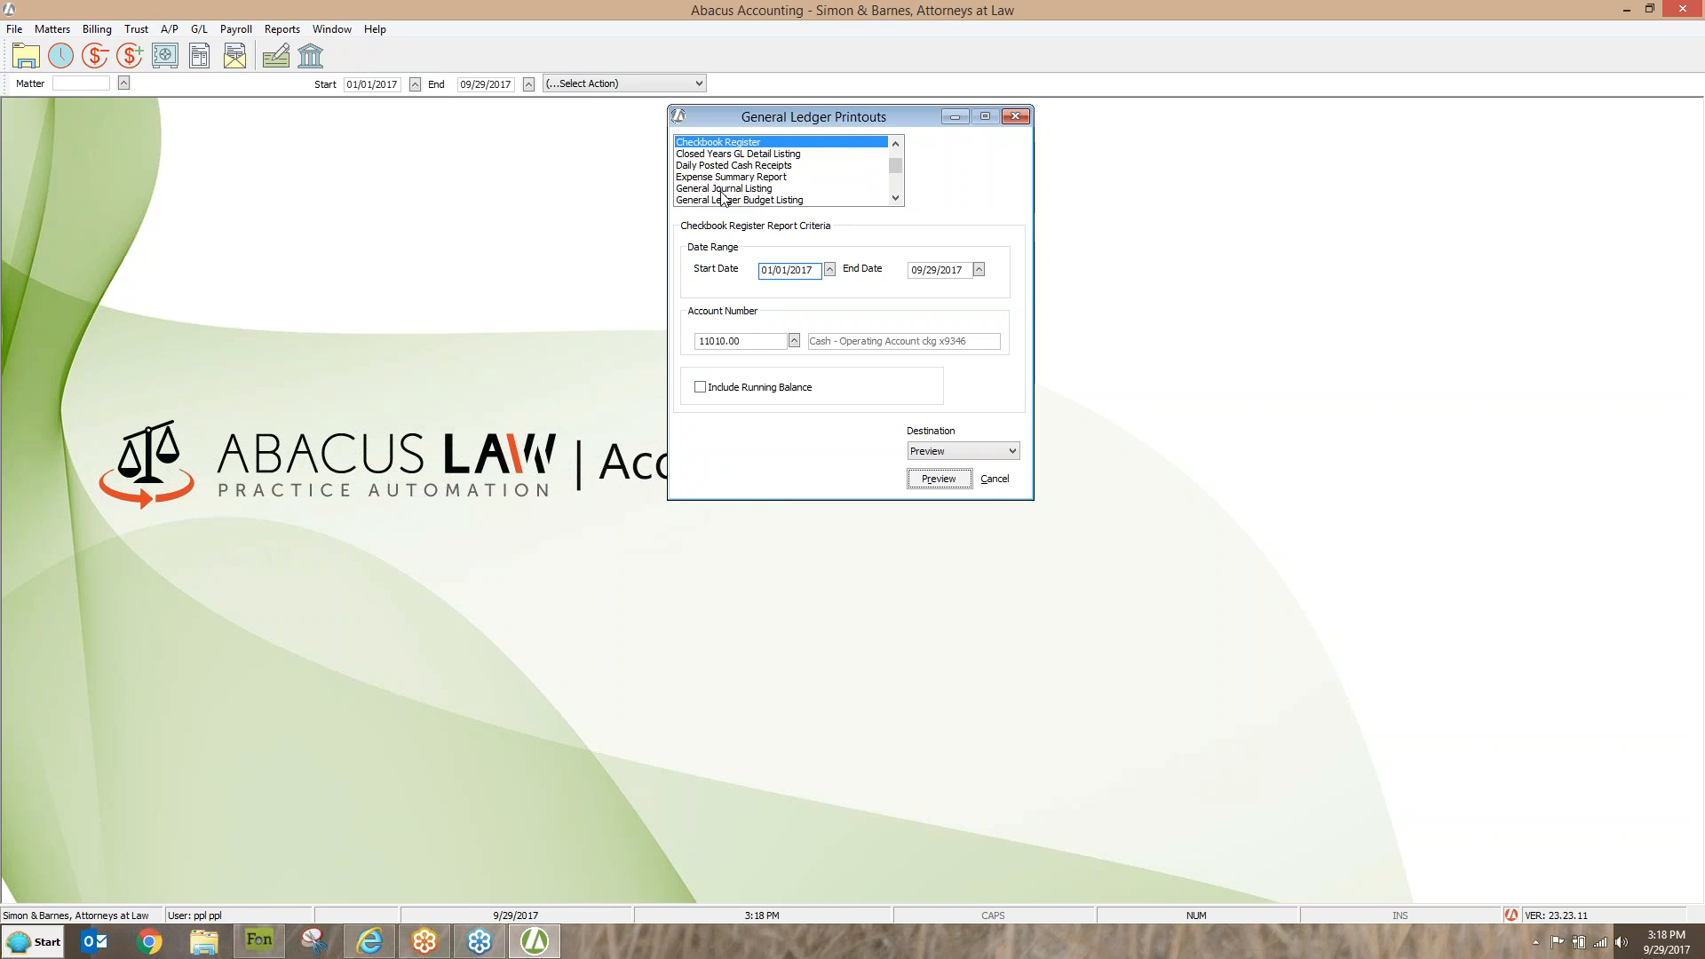
{"action": "left_click", "coordinate": [722, 190]}
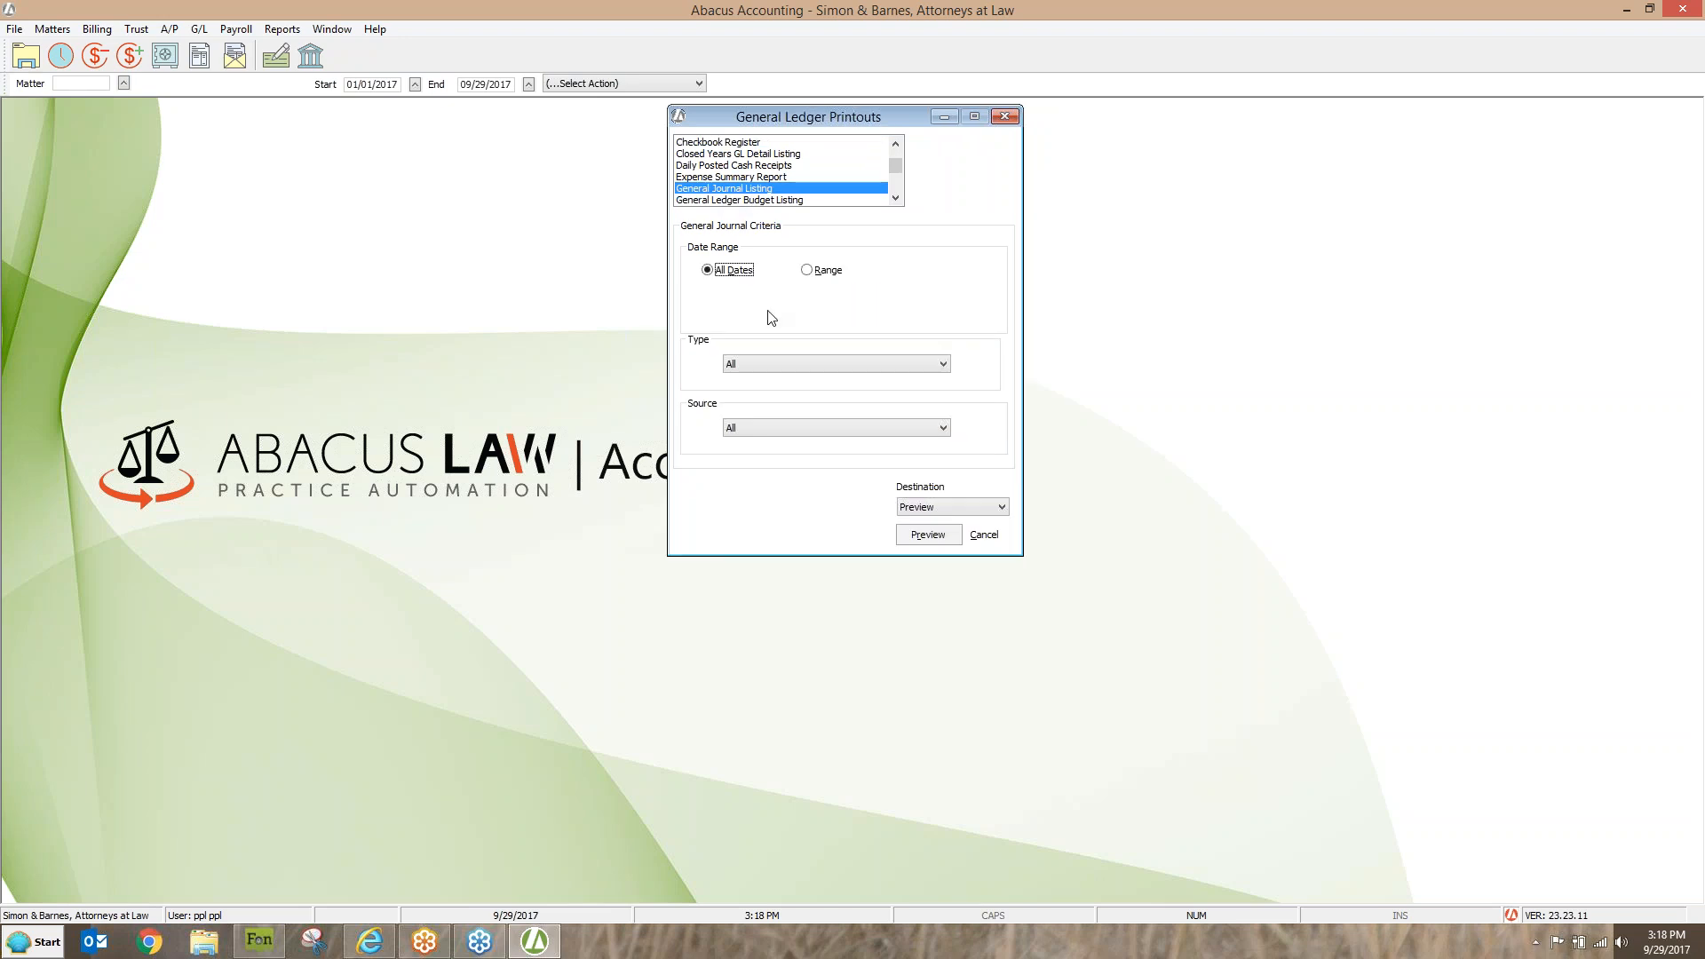
{"action": "left_click", "coordinate": [807, 271]}
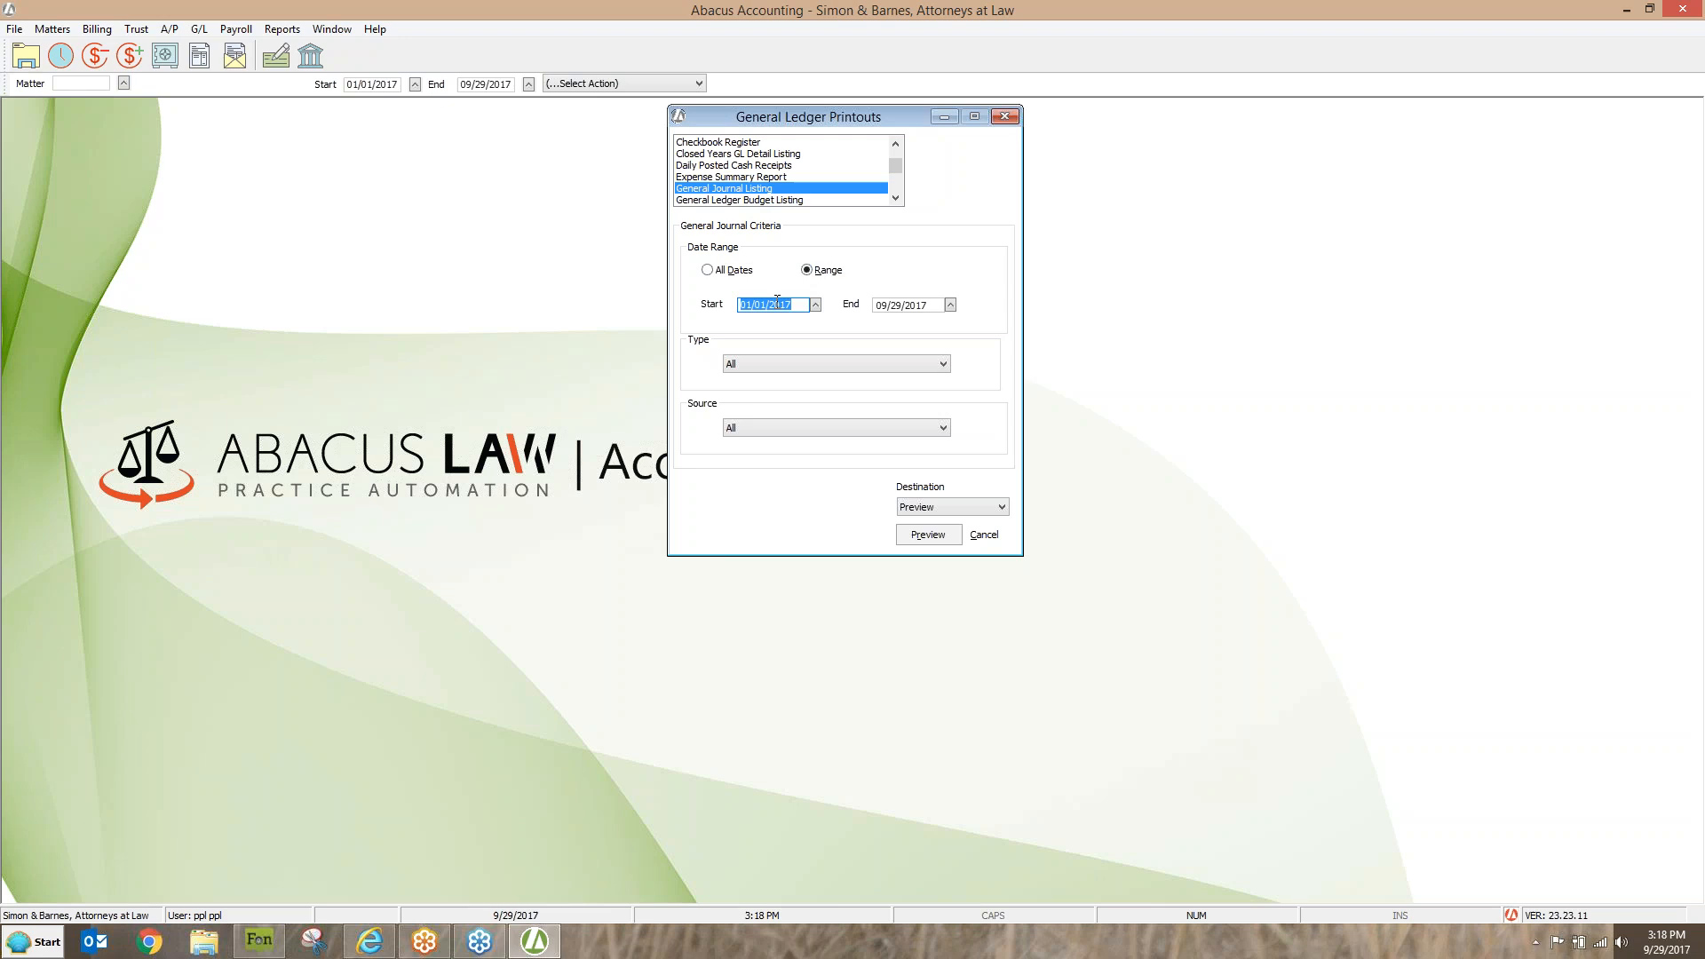
{"action": "left_click", "coordinate": [923, 539]}
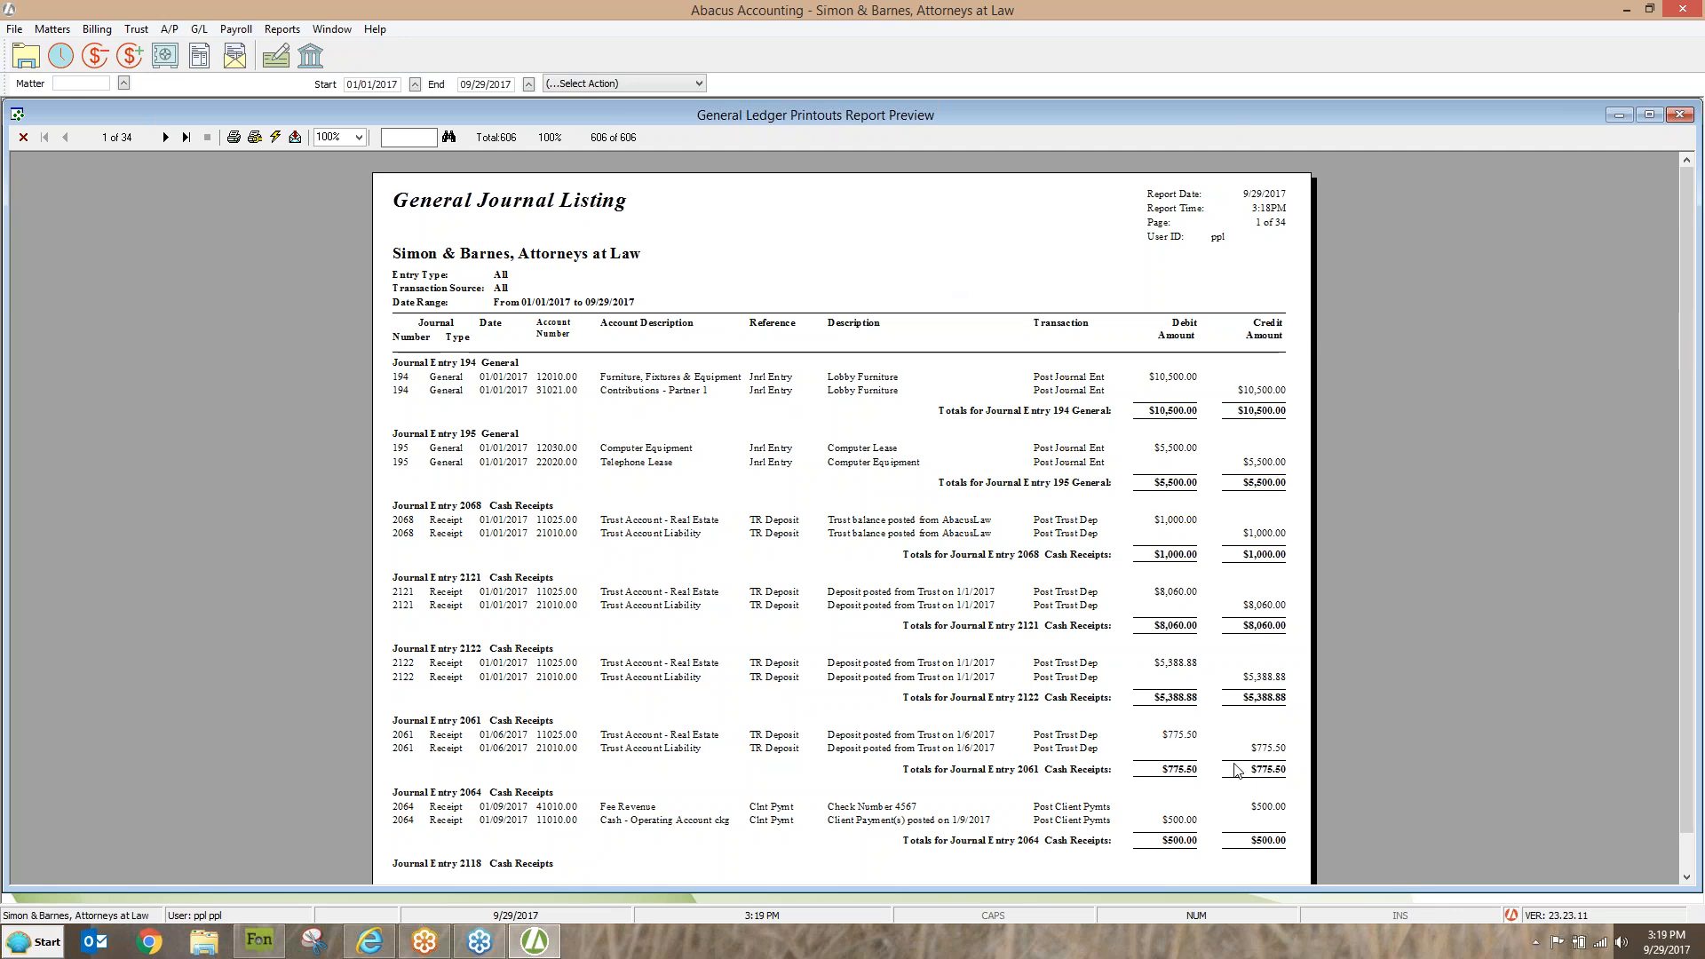
{"action": "left_click", "coordinate": [21, 136]}
Preview the General Ledger Detail Listing for all accounts, page through to page 11, and close the preview
{"action": "left_click", "coordinate": [896, 198]}
{"action": "left_click", "coordinate": [896, 198]}
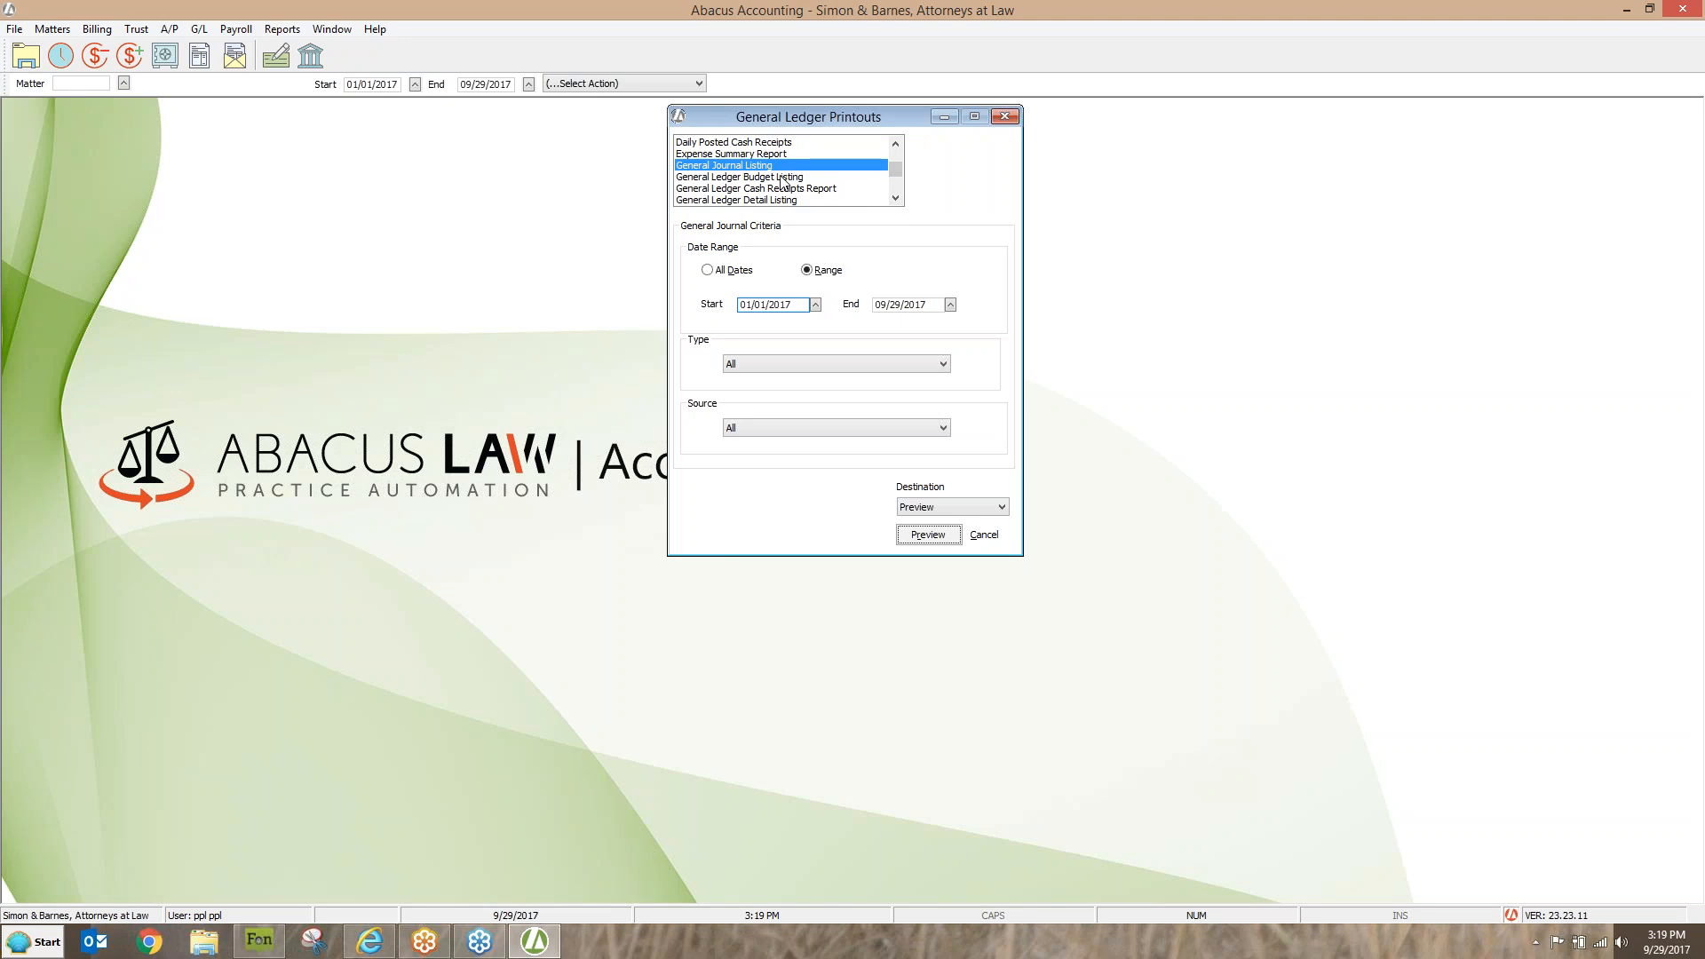
{"action": "left_click", "coordinate": [724, 200]}
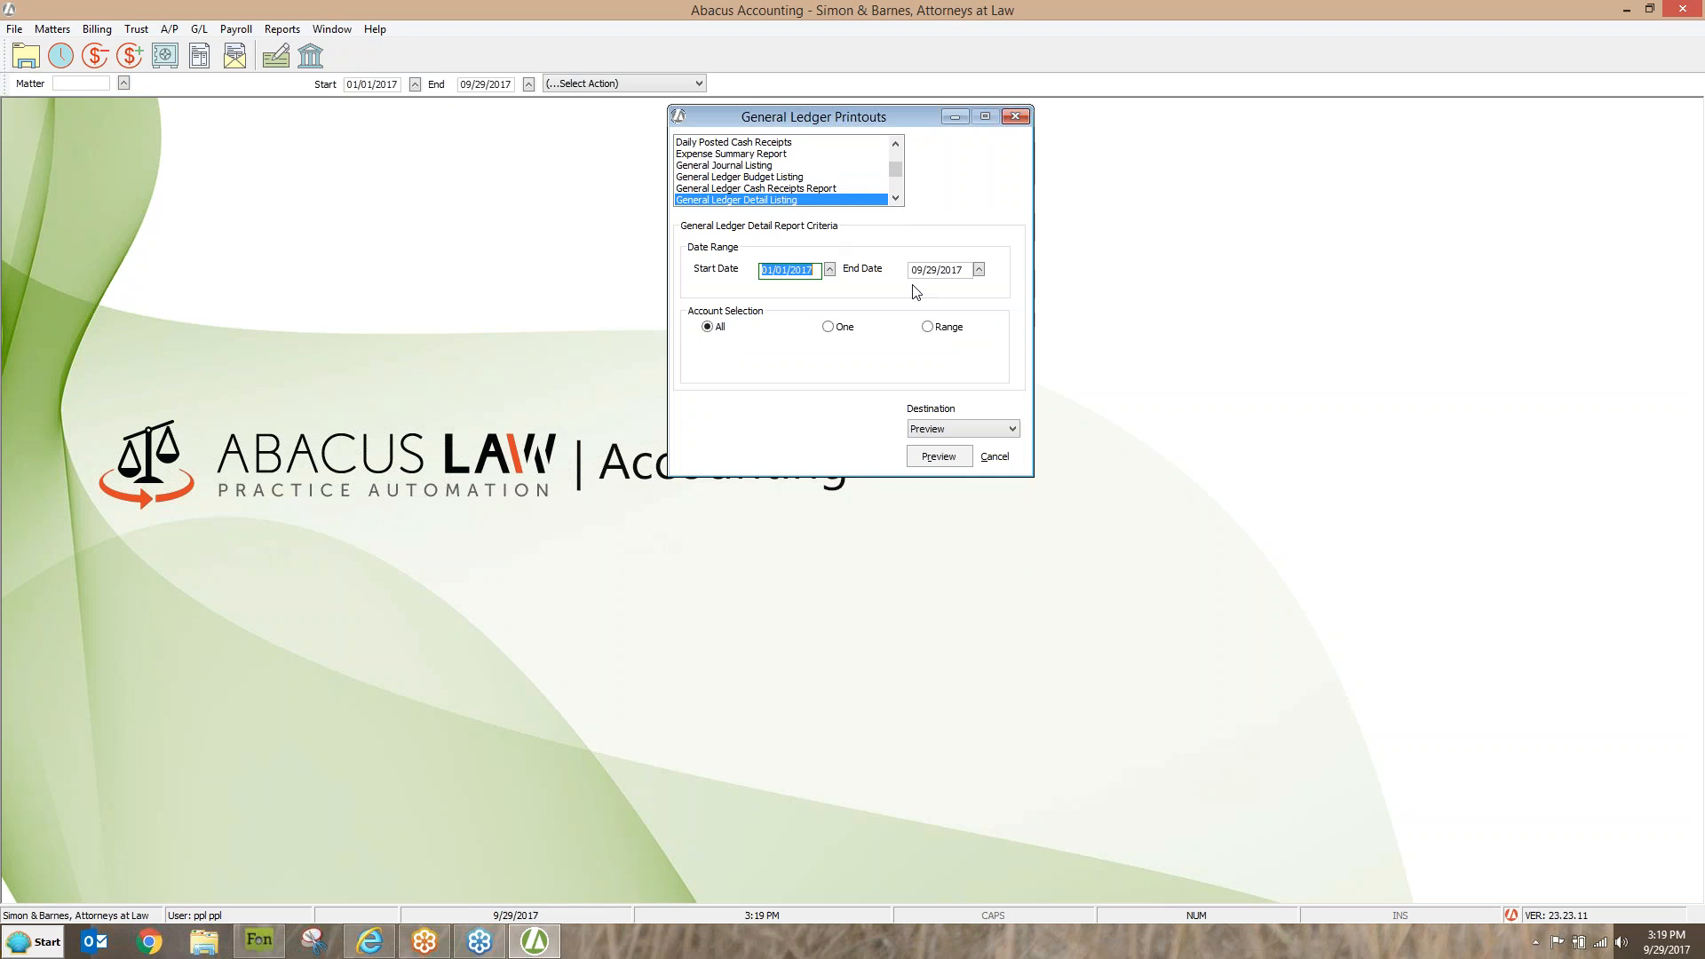
{"action": "left_click", "coordinate": [939, 456]}
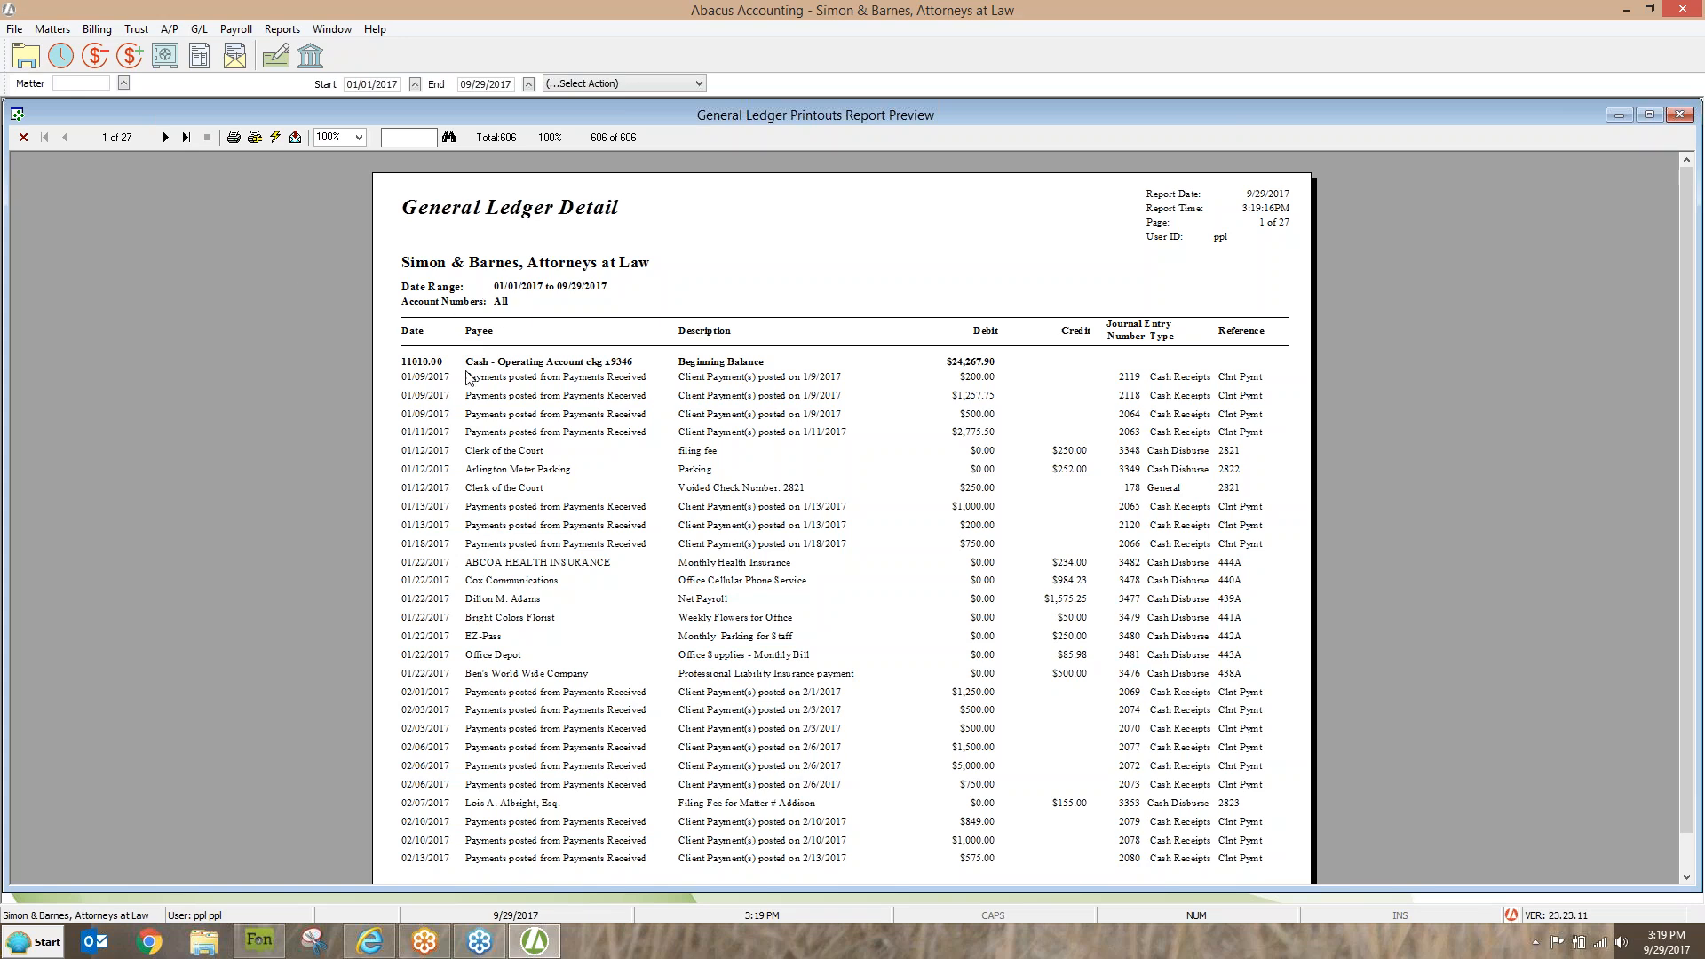
{"action": "left_click", "coordinate": [167, 137]}
{"action": "left_click", "coordinate": [167, 137]}
{"action": "left_click", "coordinate": [167, 138]}
{"action": "left_click", "coordinate": [167, 137]}
{"action": "left_click", "coordinate": [167, 138]}
{"action": "left_click", "coordinate": [167, 138]}
{"action": "left_click", "coordinate": [167, 137]}
{"action": "left_click", "coordinate": [167, 137]}
{"action": "left_click", "coordinate": [167, 138]}
{"action": "left_click", "coordinate": [167, 137]}
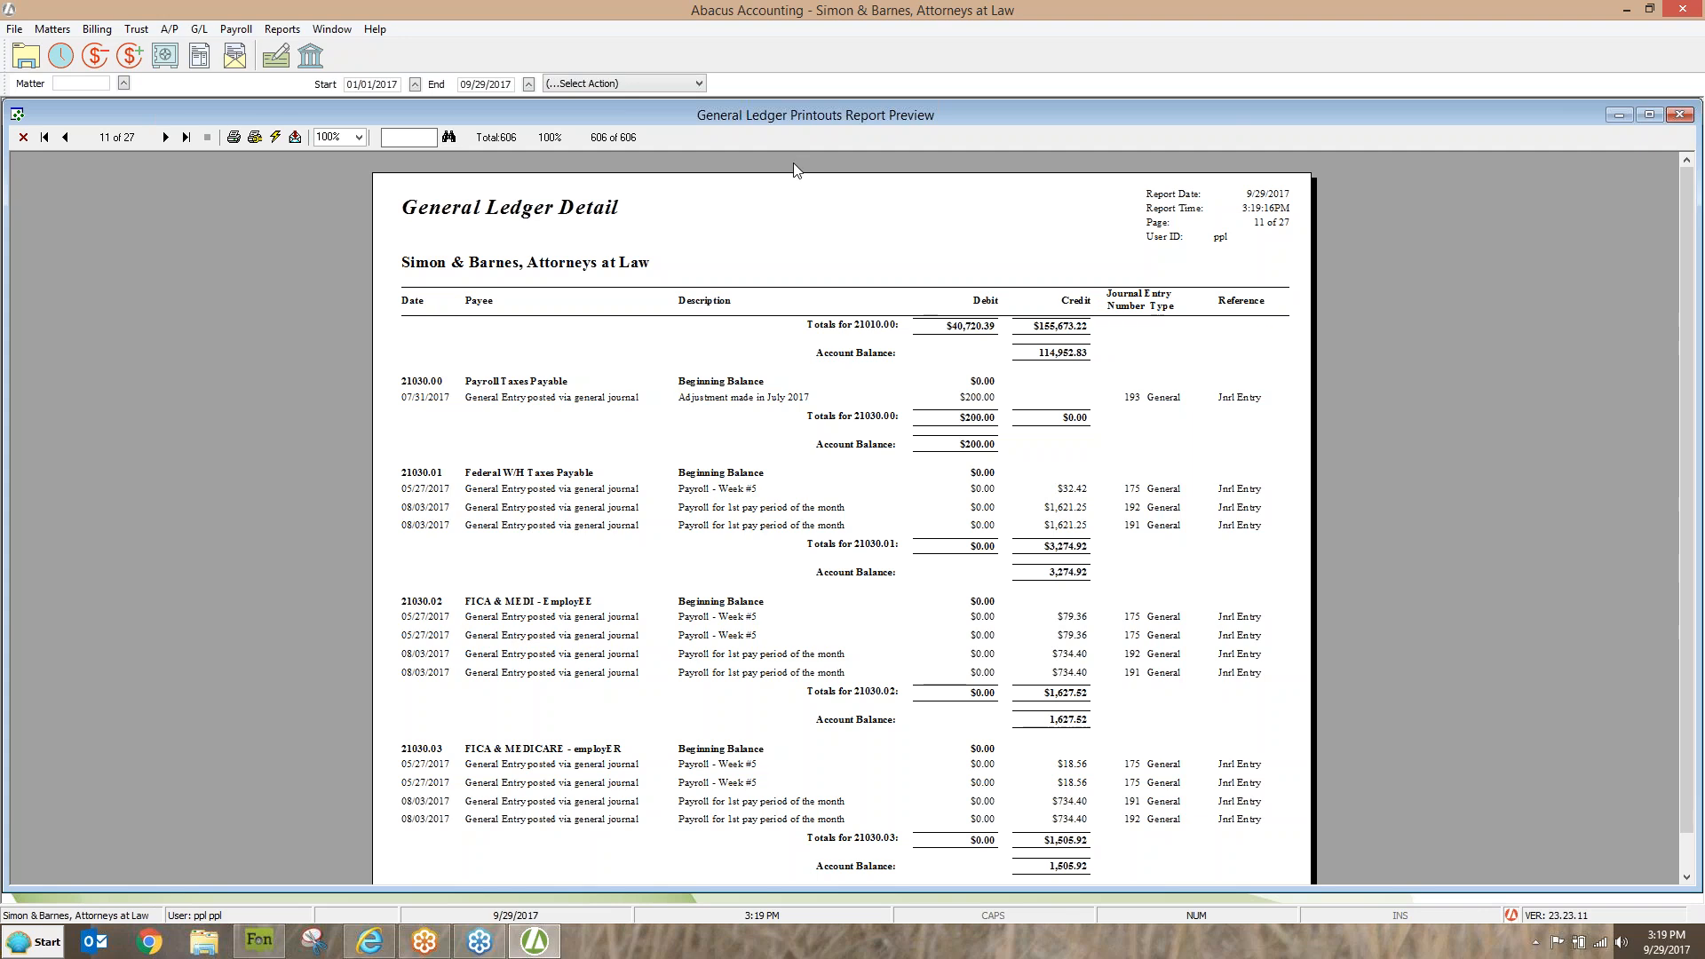
{"action": "left_click", "coordinate": [23, 138]}
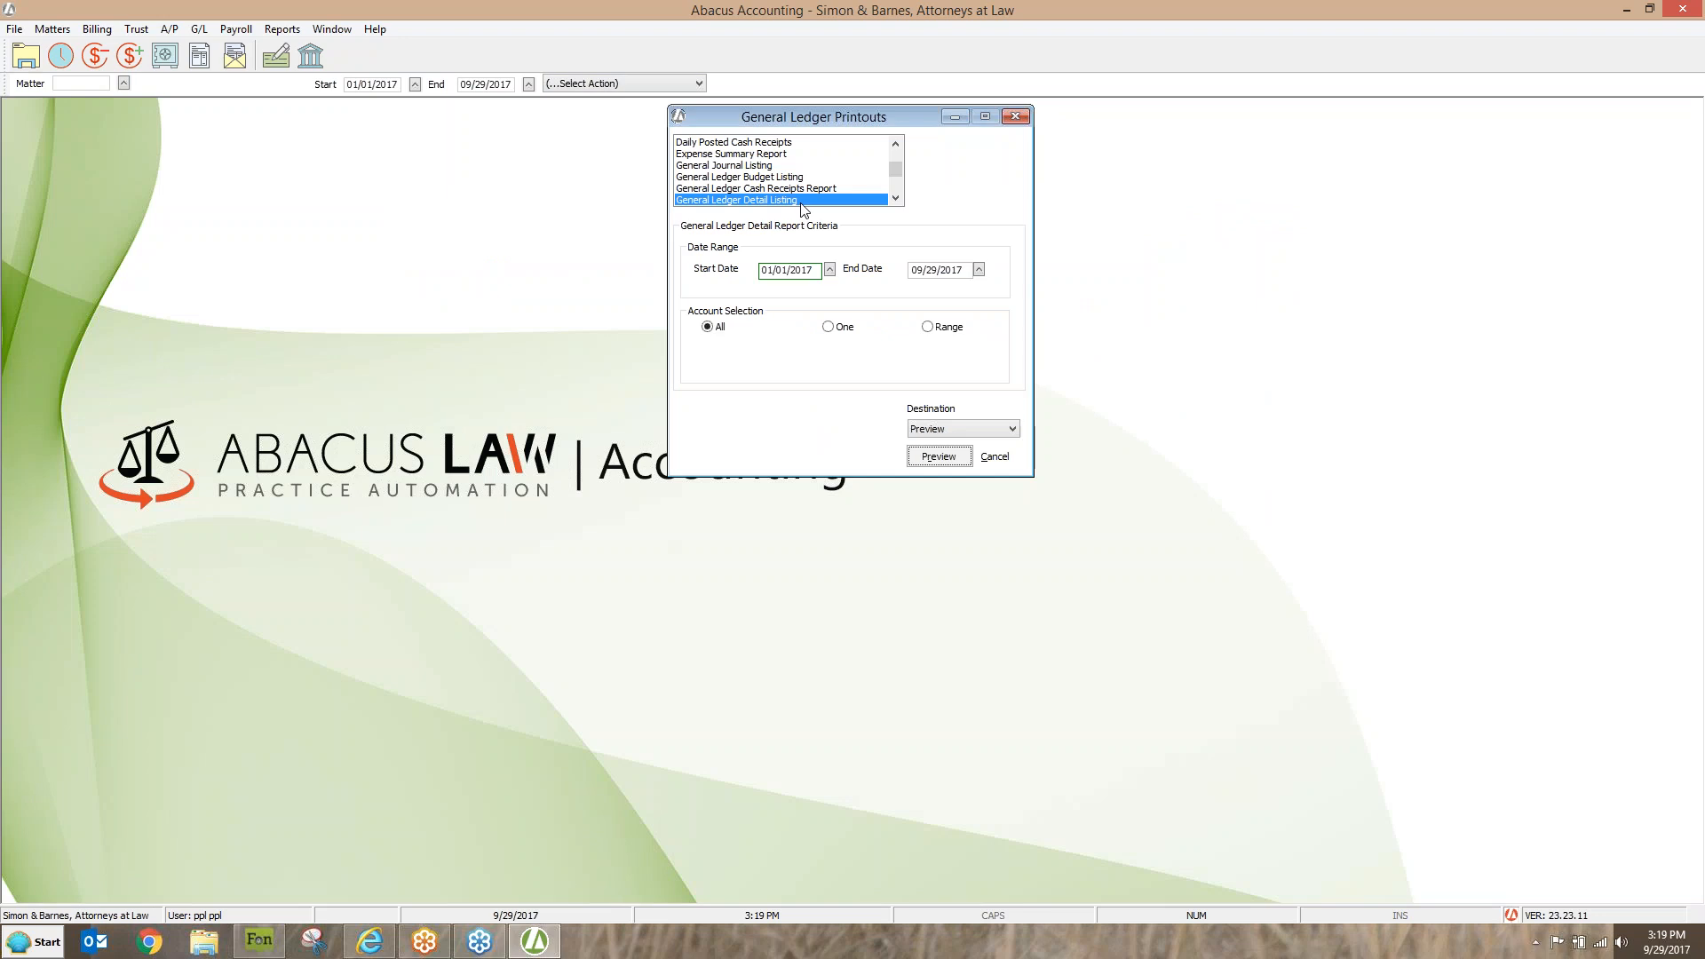
Preview the Income Statements report, view the chart on its last page and the bottom of page 1, and close the preview
{"action": "left_click", "coordinate": [896, 199]}
{"action": "left_click", "coordinate": [896, 199]}
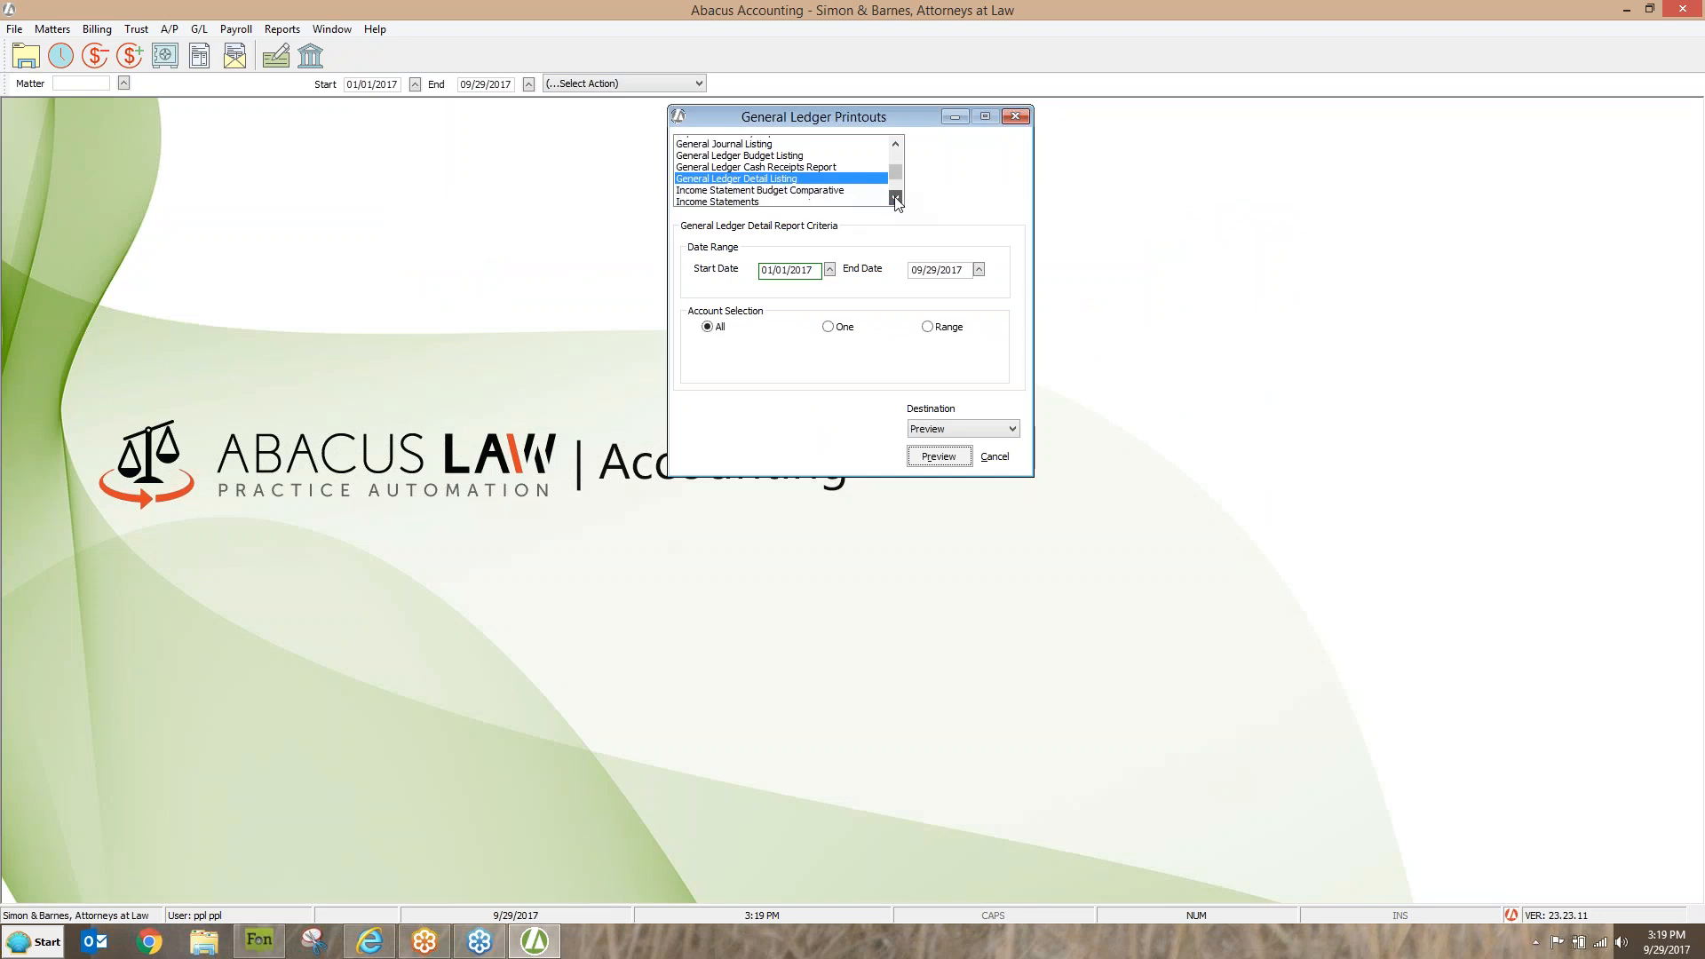
{"action": "left_click", "coordinate": [732, 201]}
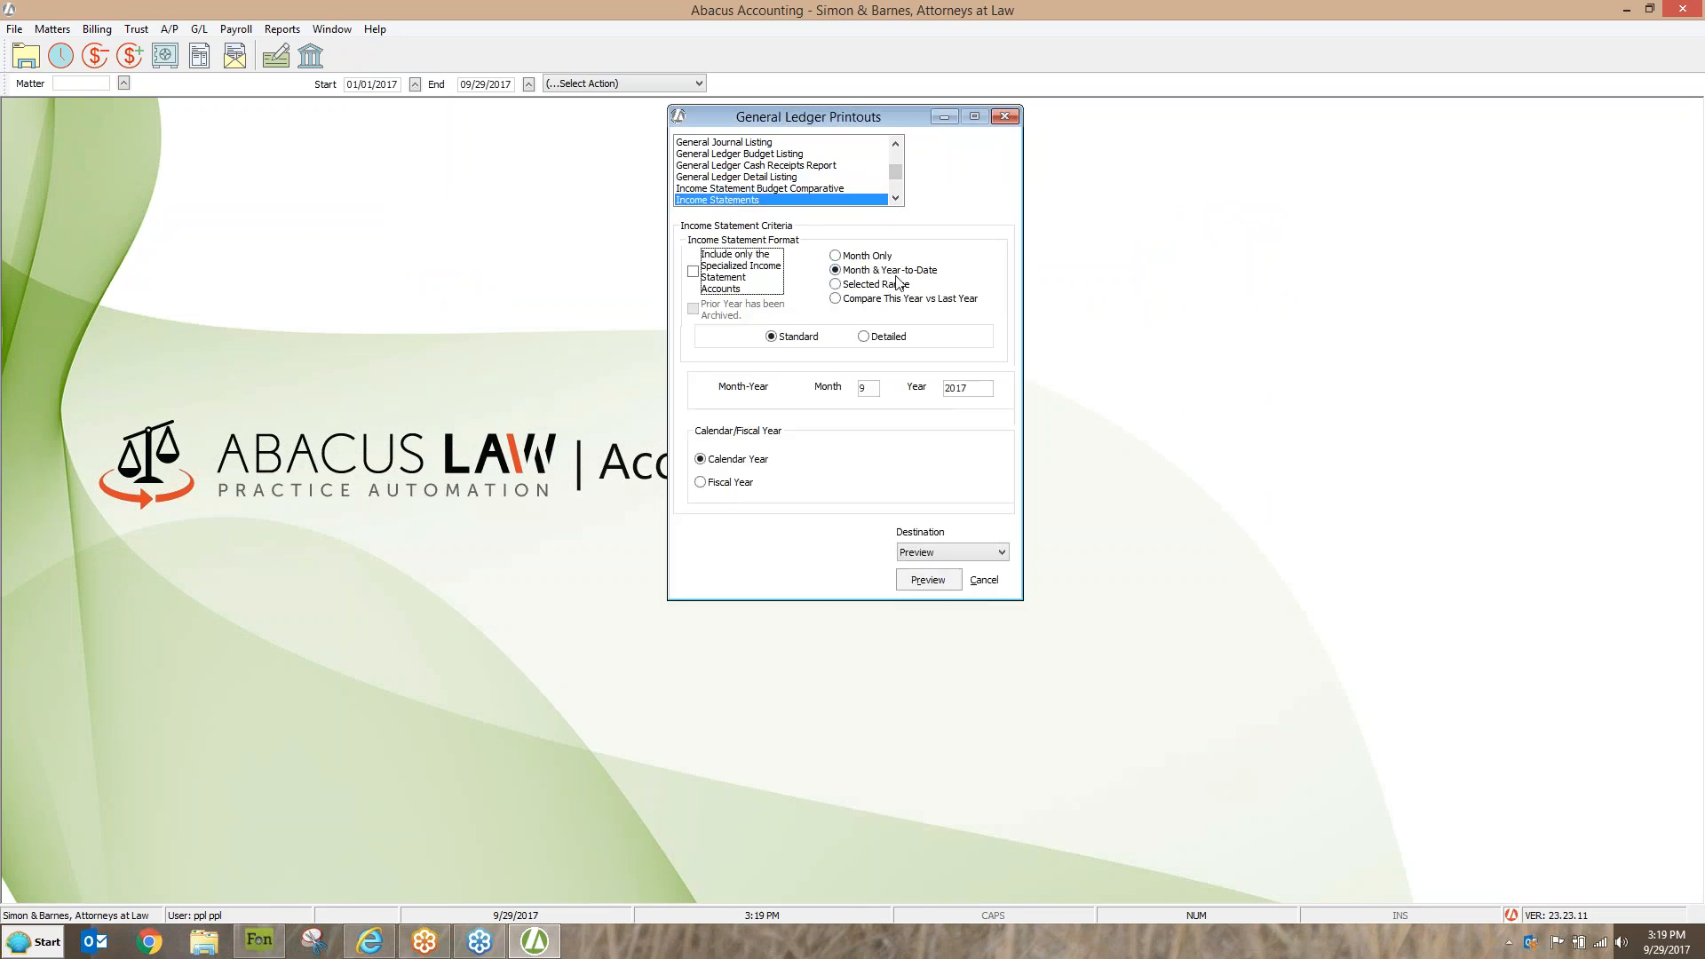
{"action": "left_click", "coordinate": [939, 584]}
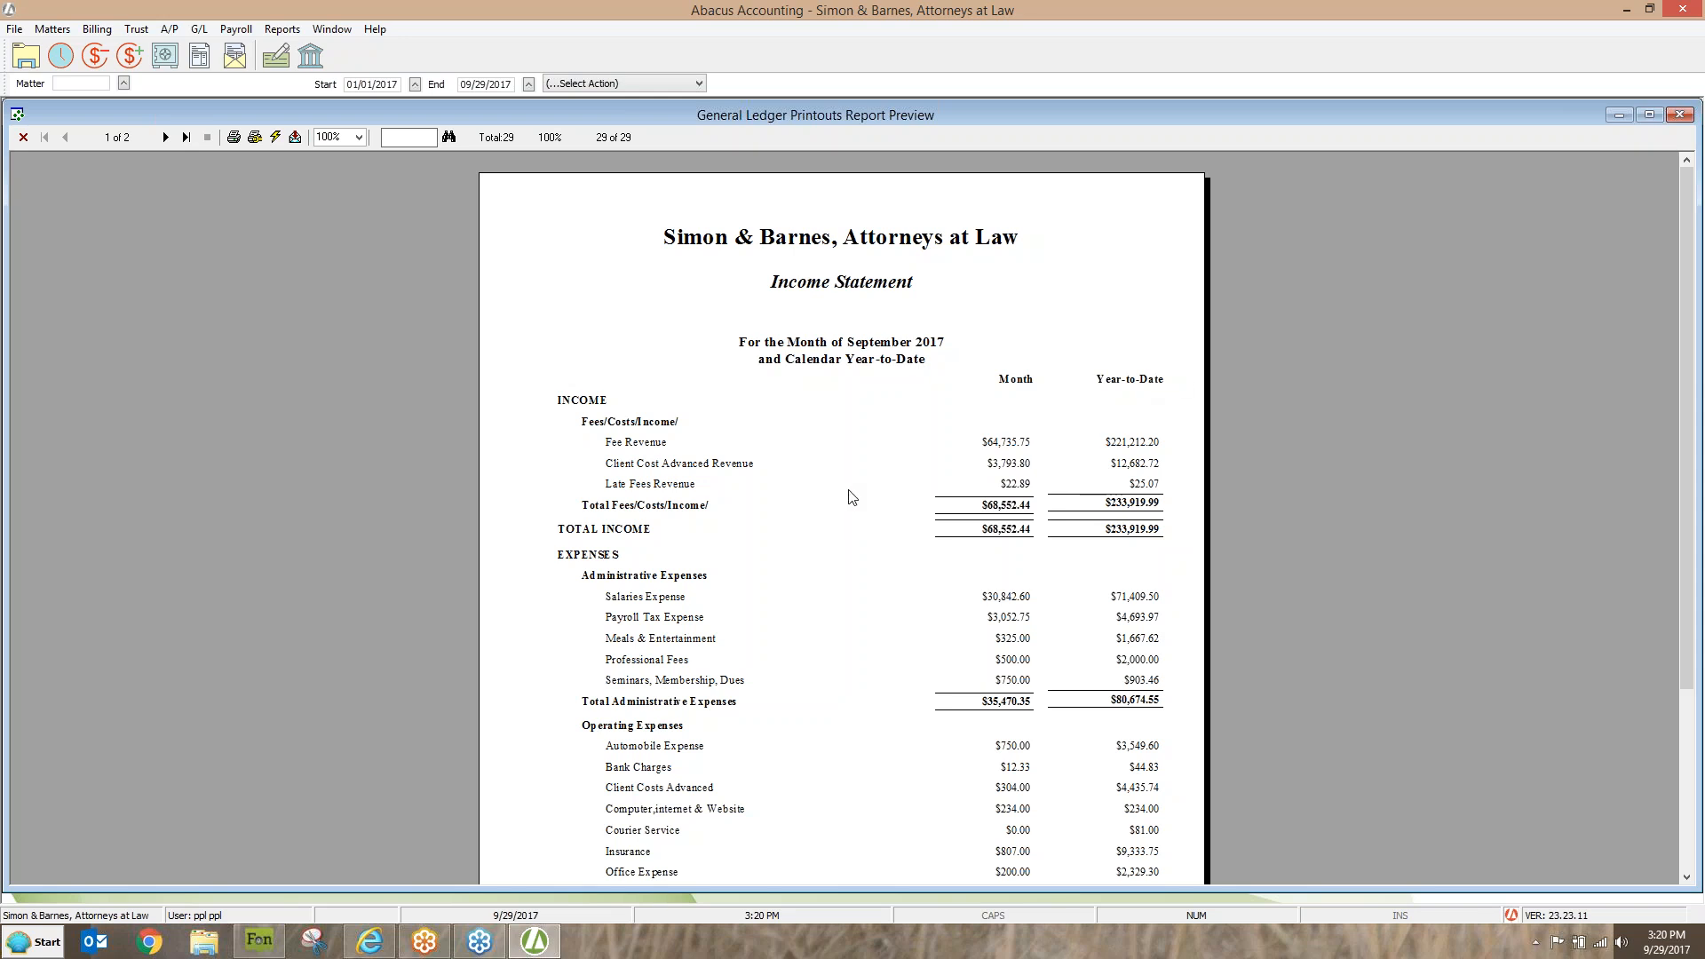
{"action": "left_click", "coordinate": [187, 138]}
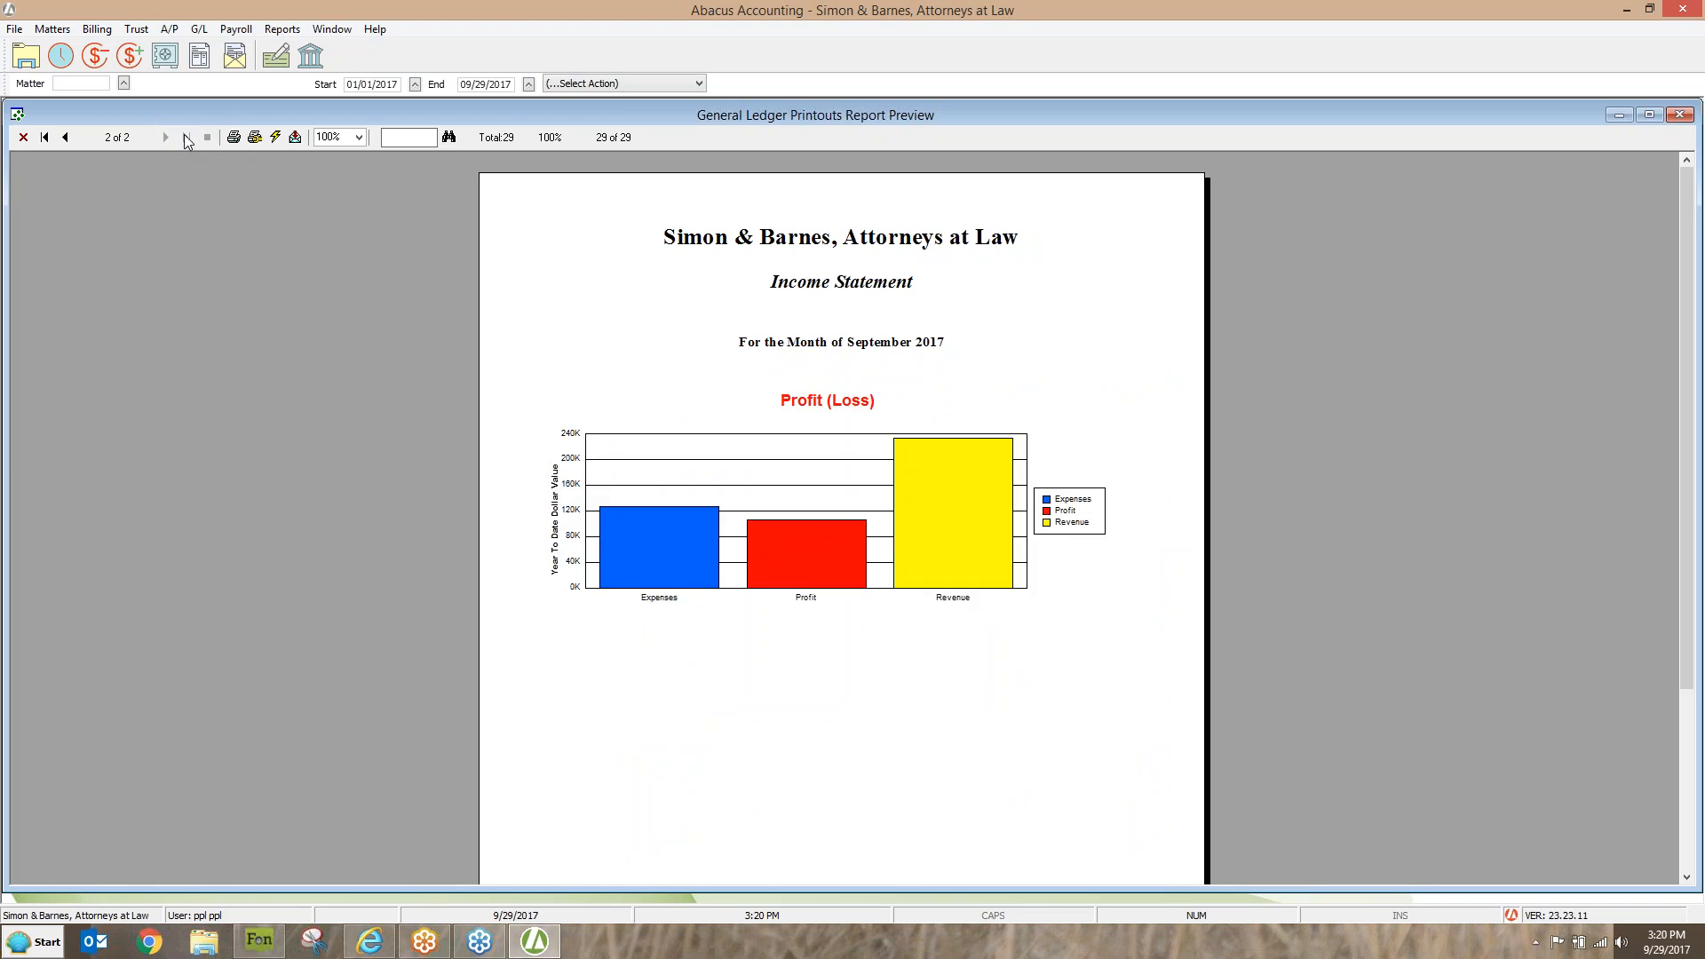
{"action": "left_click", "coordinate": [64, 137]}
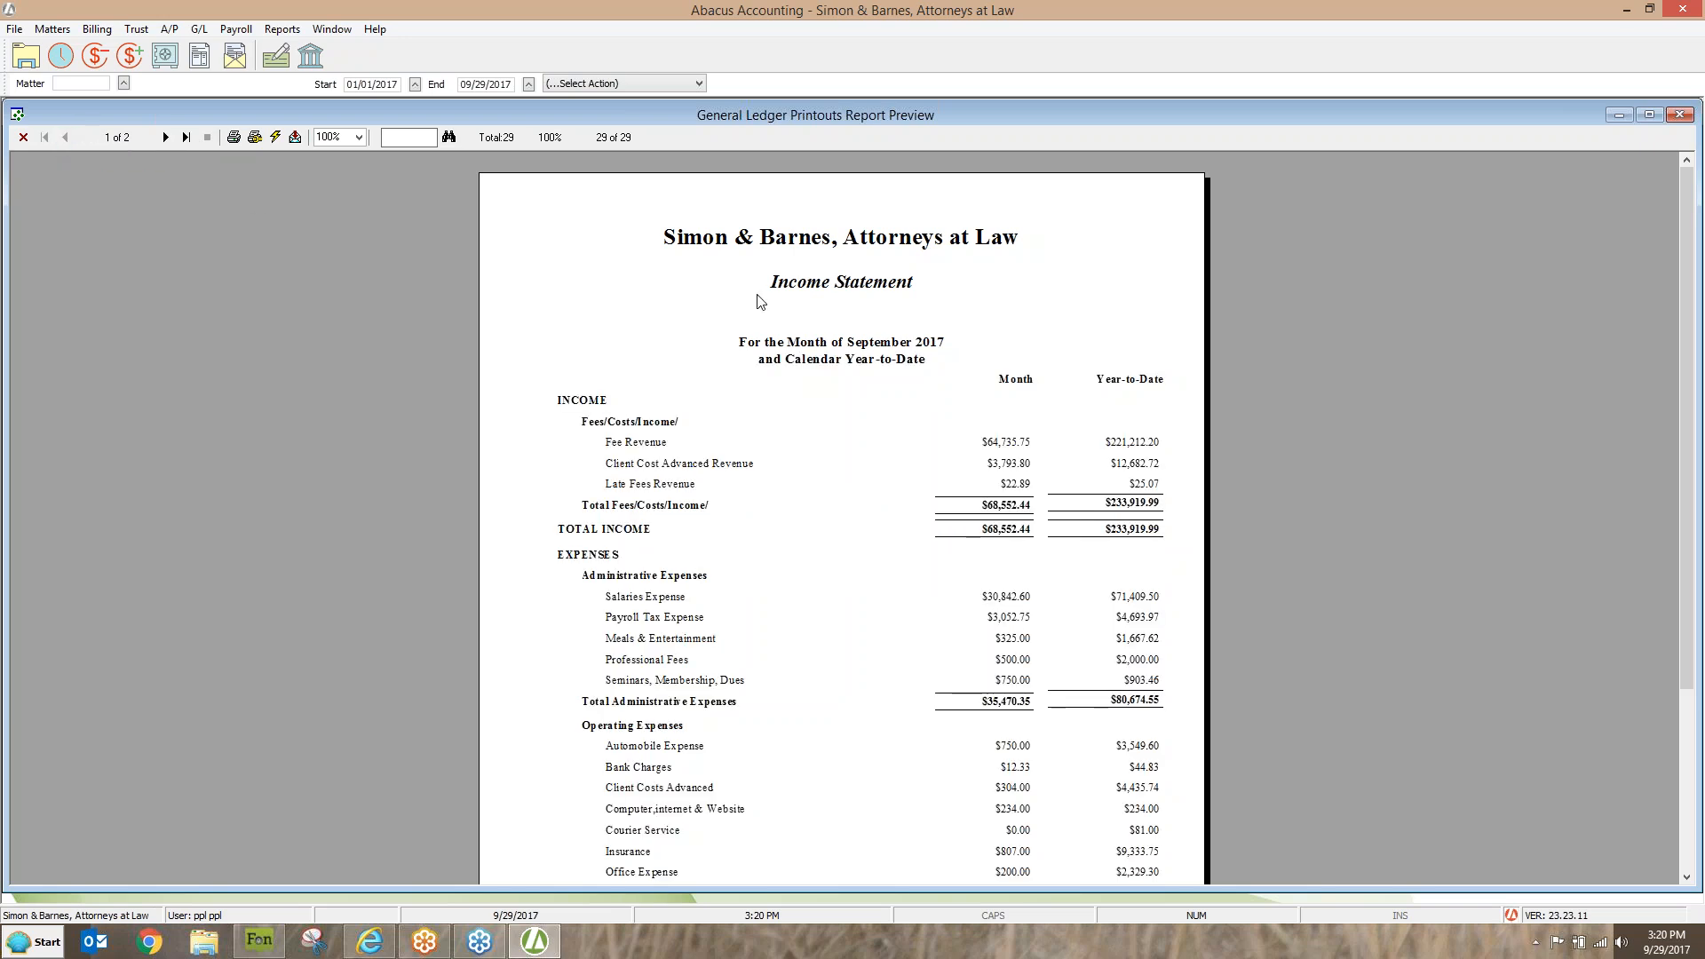
{"action": "left_click", "coordinate": [1687, 877]}
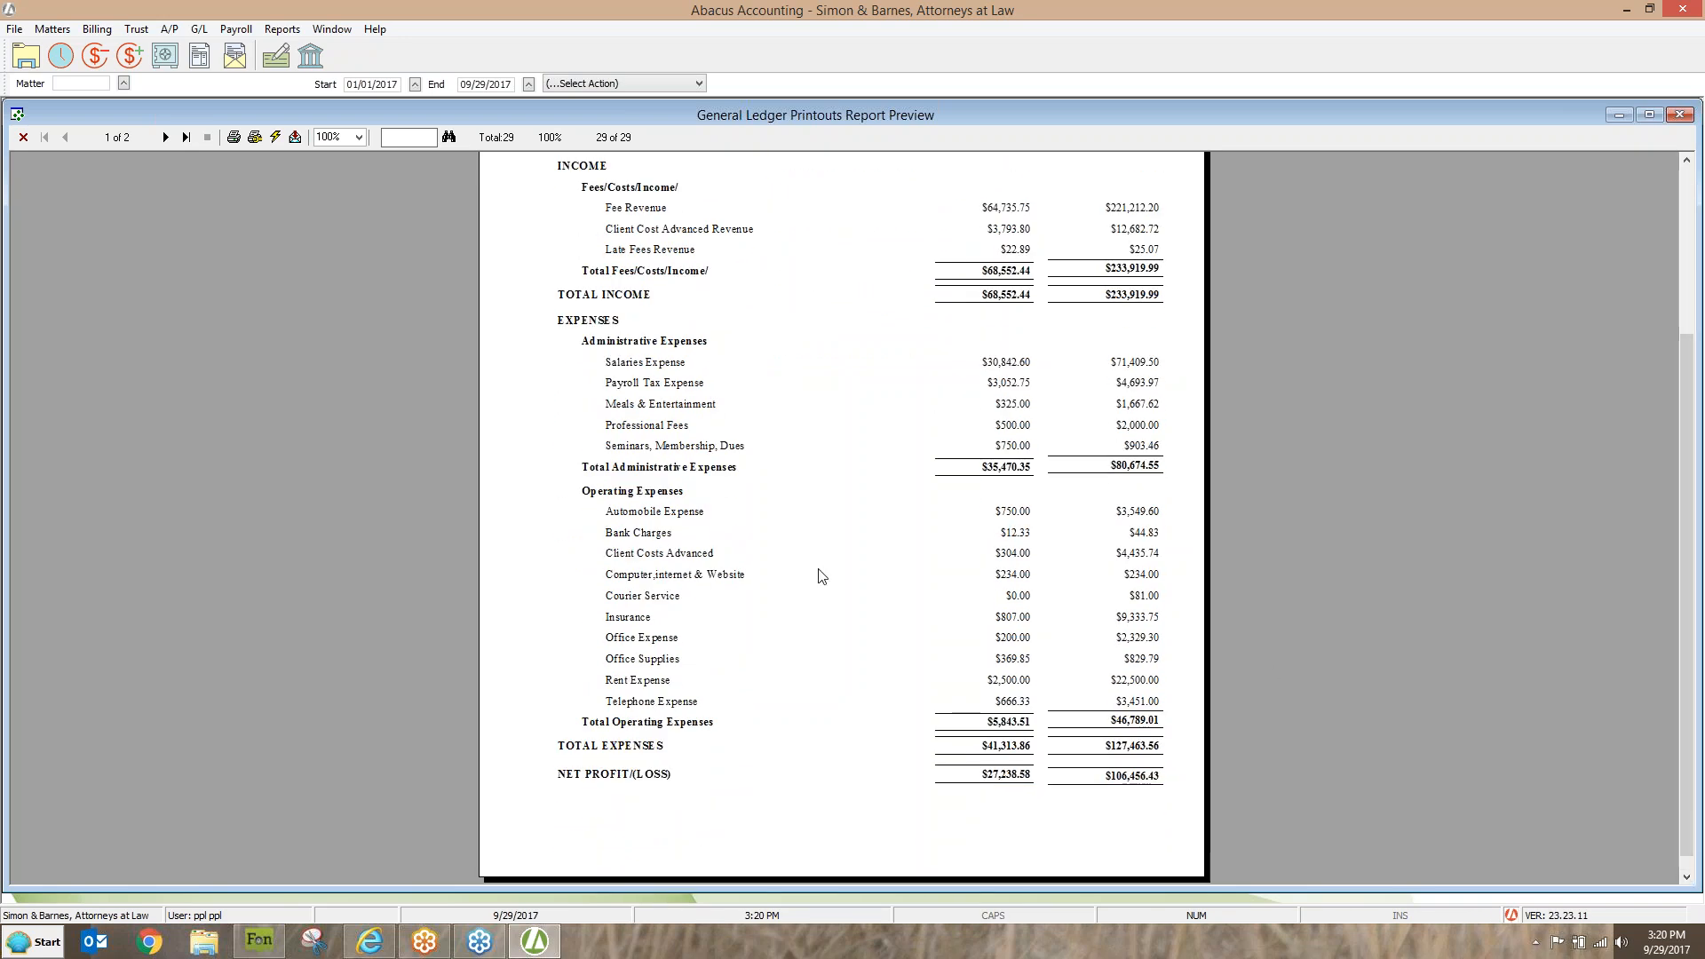
{"action": "left_click", "coordinate": [22, 137]}
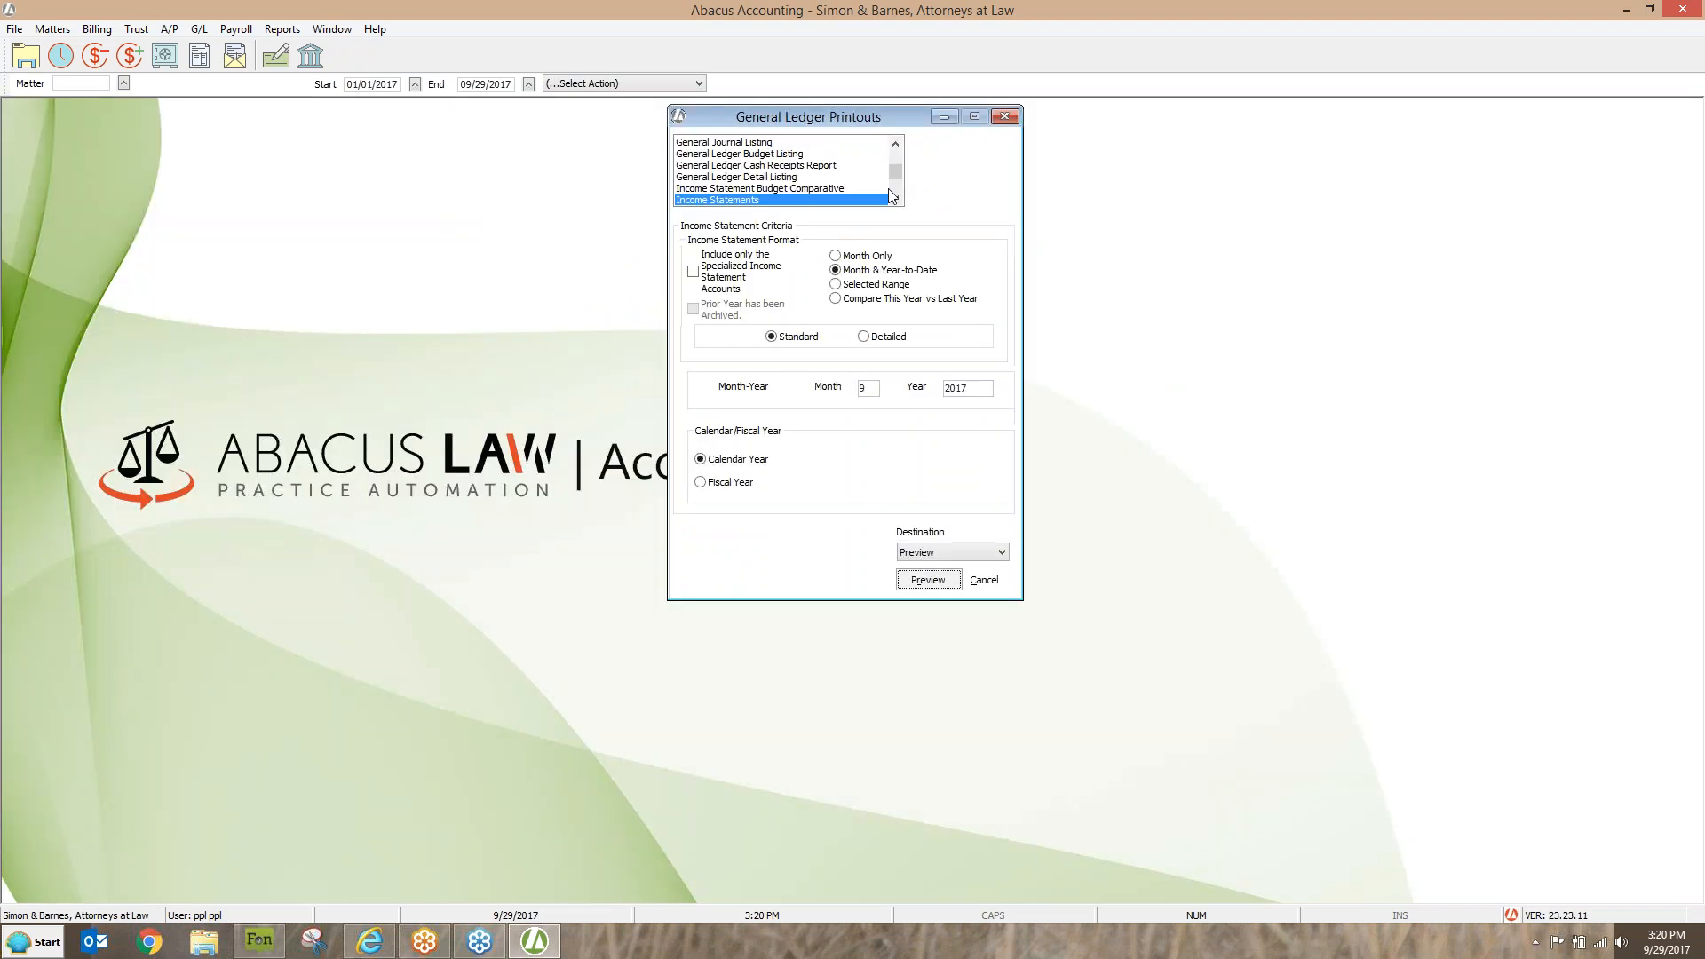
Preview the Trial Balance report through to its last page, and close both the preview and the General Ledger Printouts window
{"action": "left_click", "coordinate": [896, 198]}
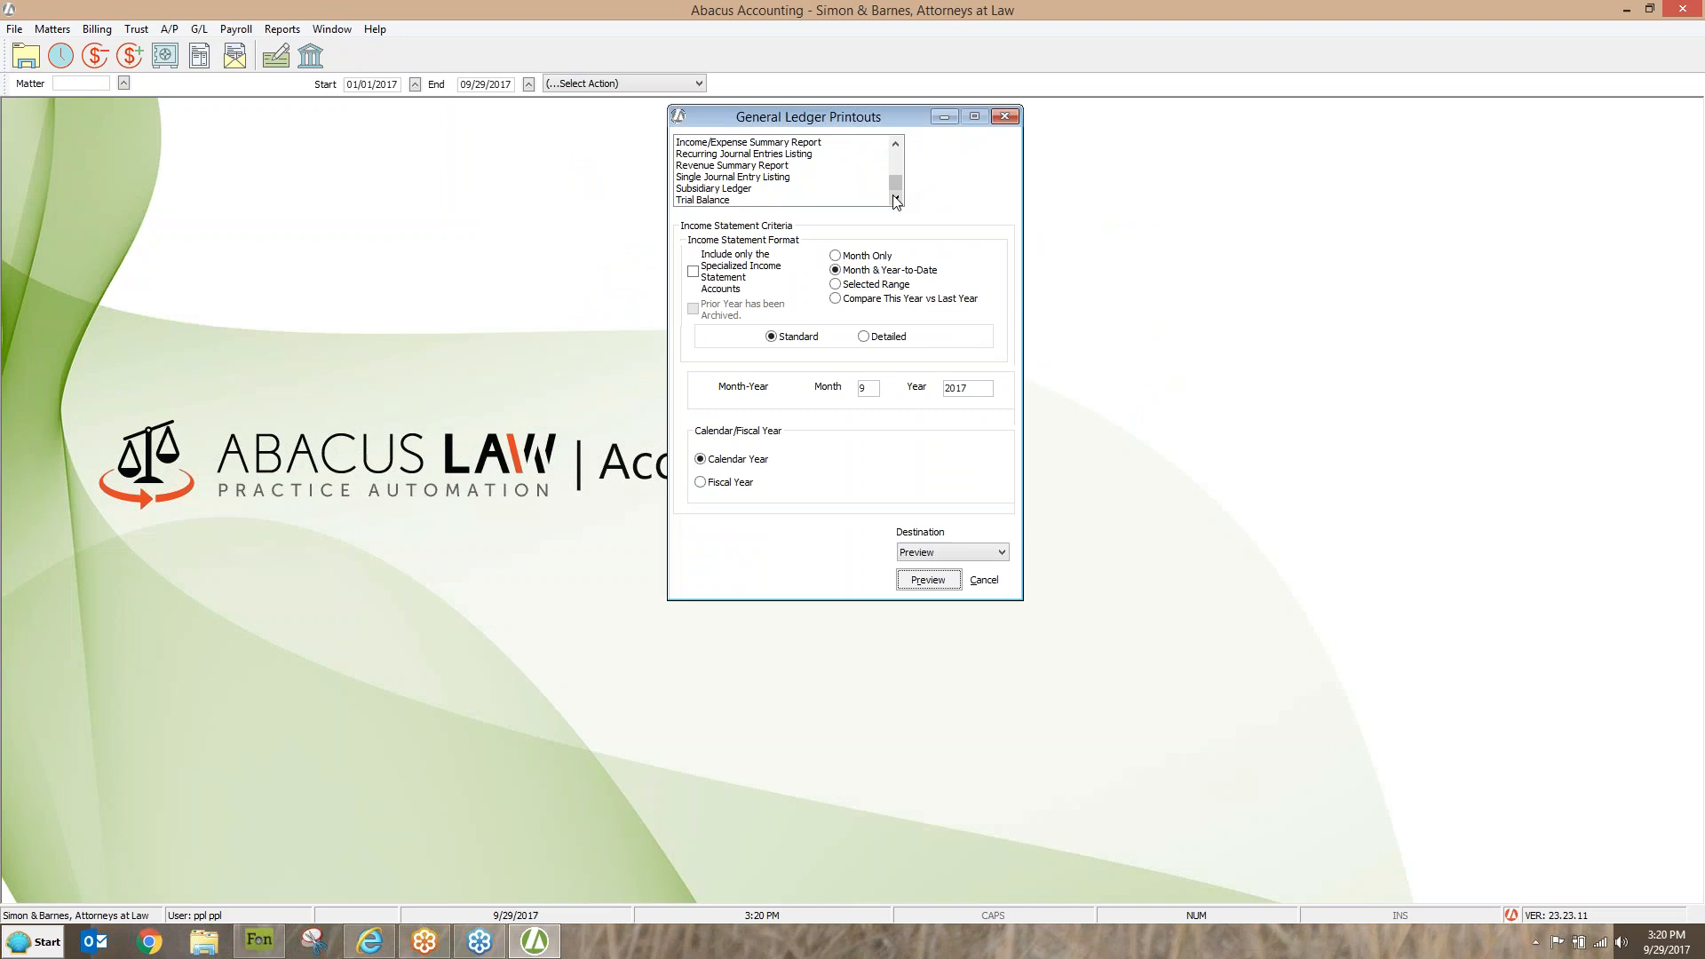
{"action": "left_click", "coordinate": [721, 201]}
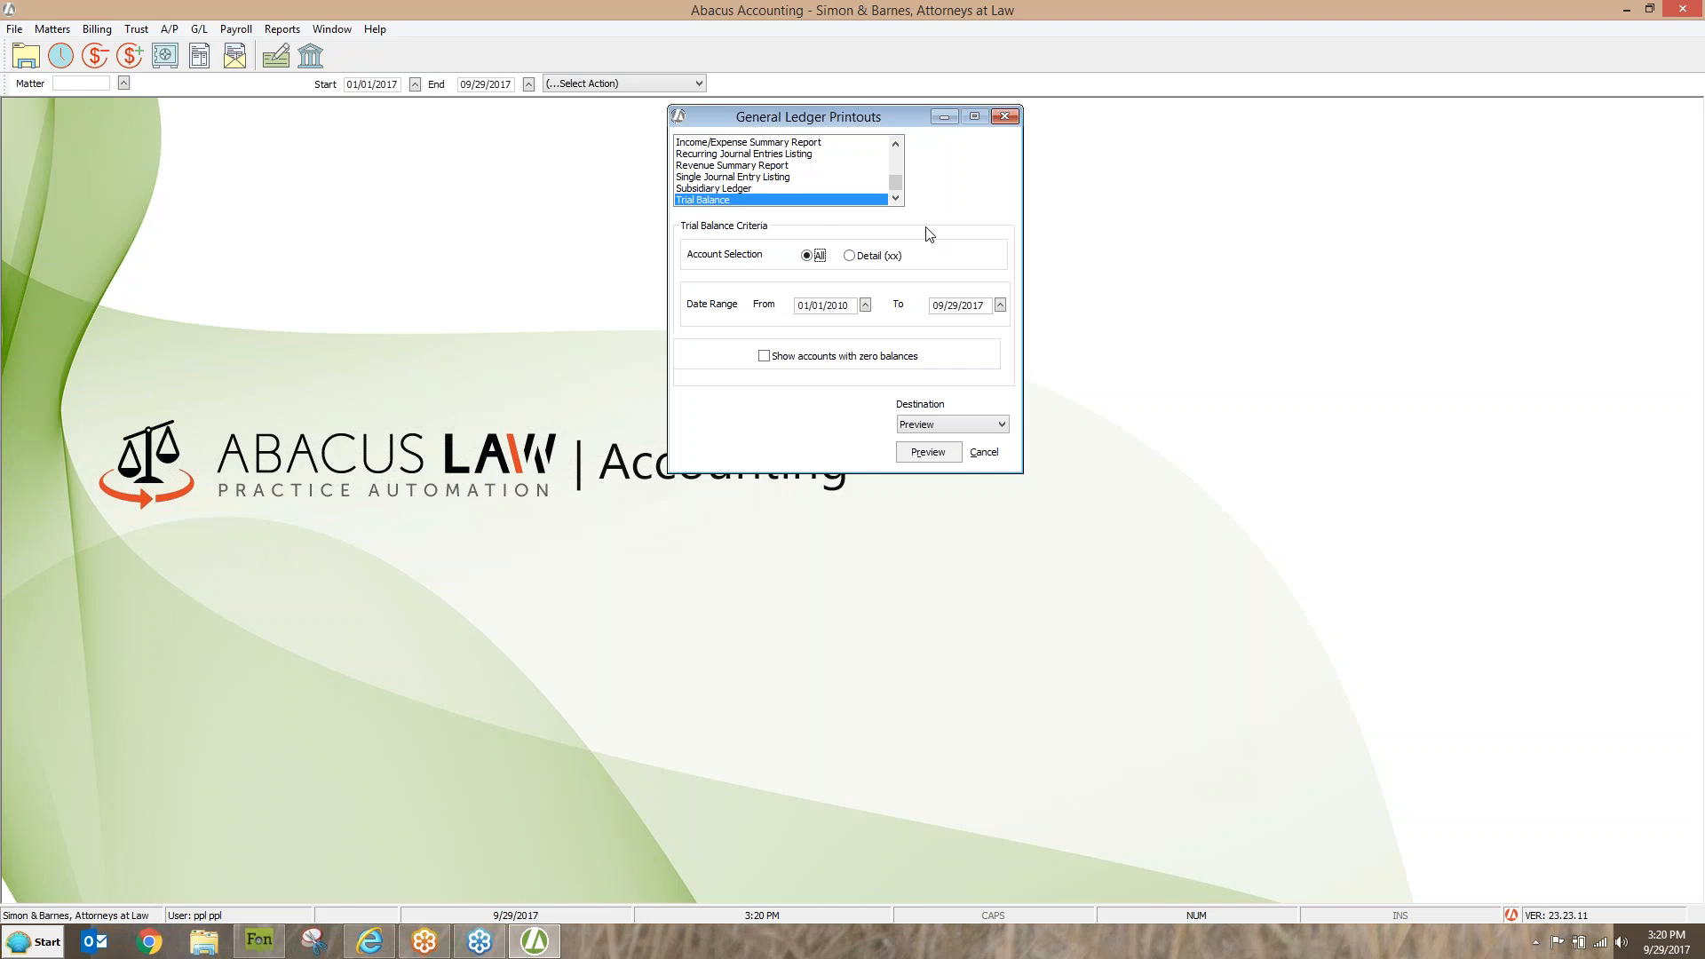
{"action": "left_click", "coordinate": [926, 453]}
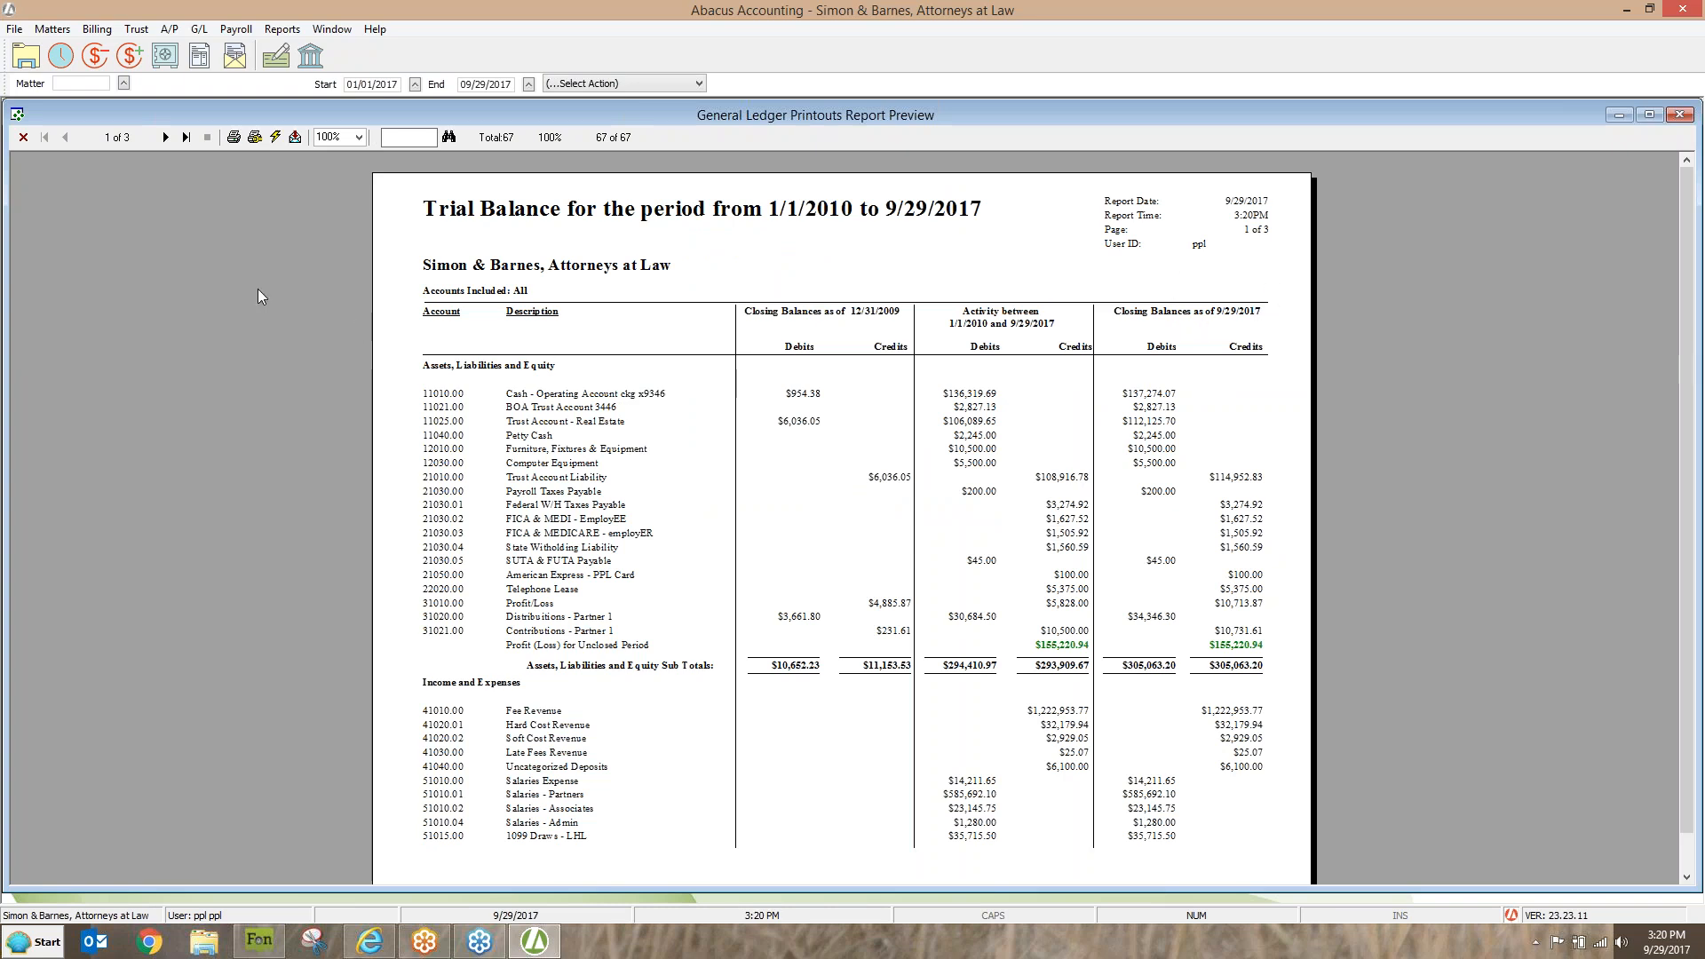
{"action": "left_click", "coordinate": [166, 136]}
{"action": "left_click", "coordinate": [184, 137]}
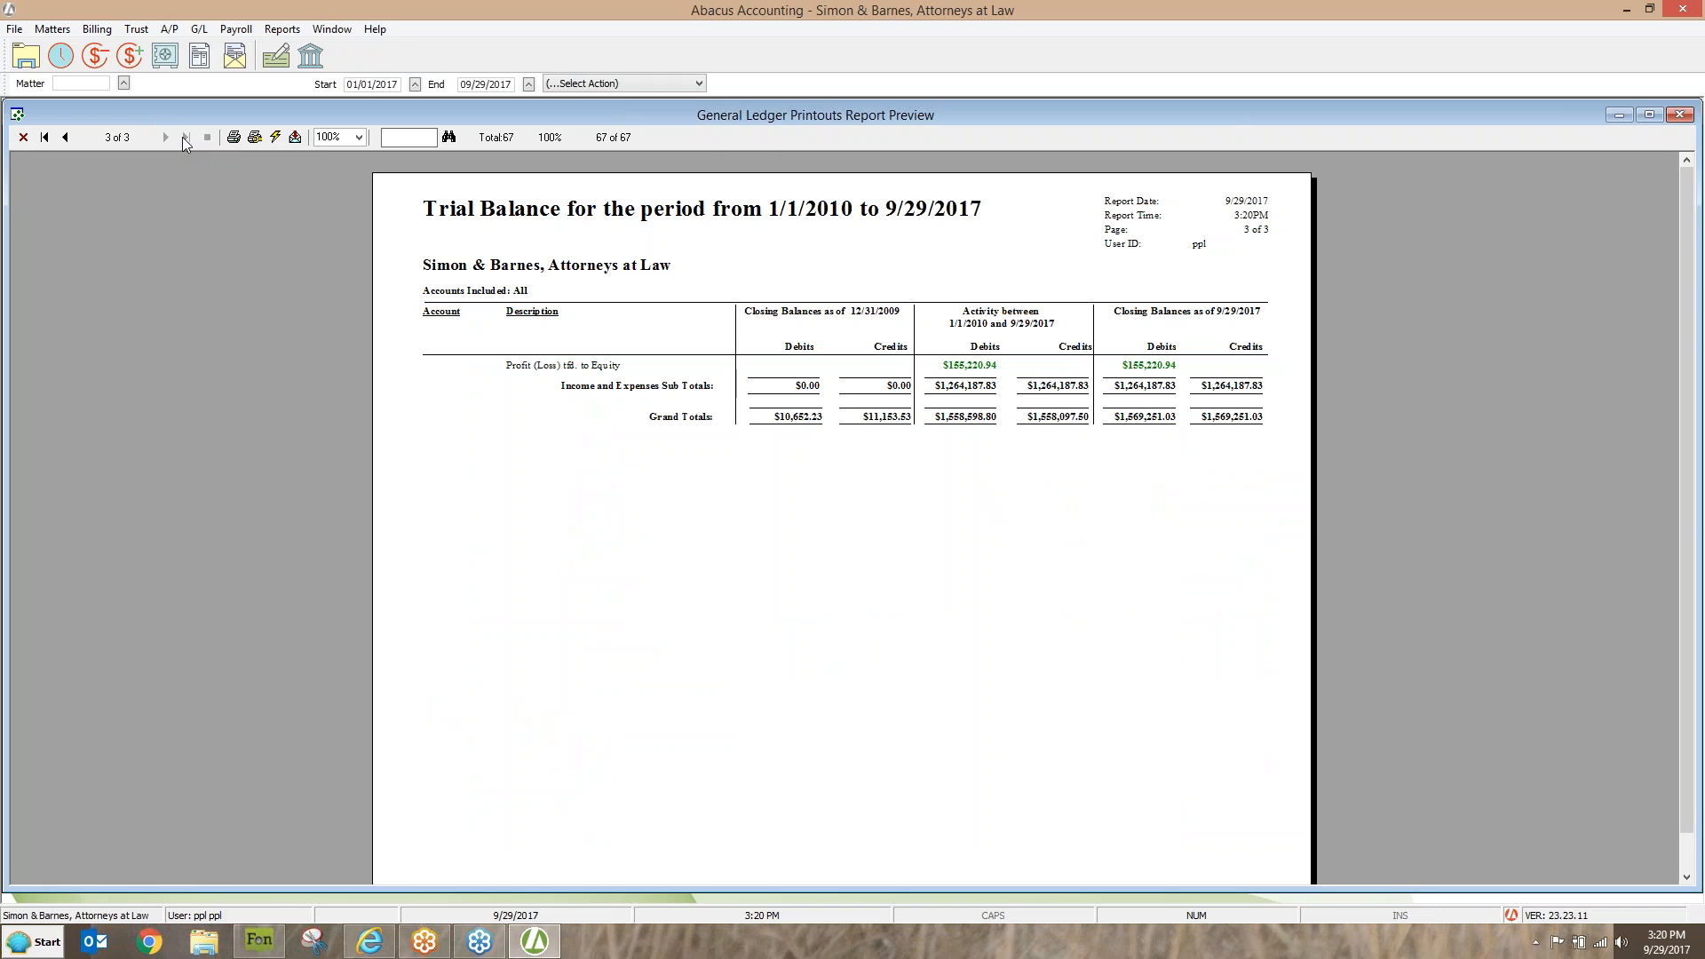
{"action": "left_click", "coordinate": [23, 136]}
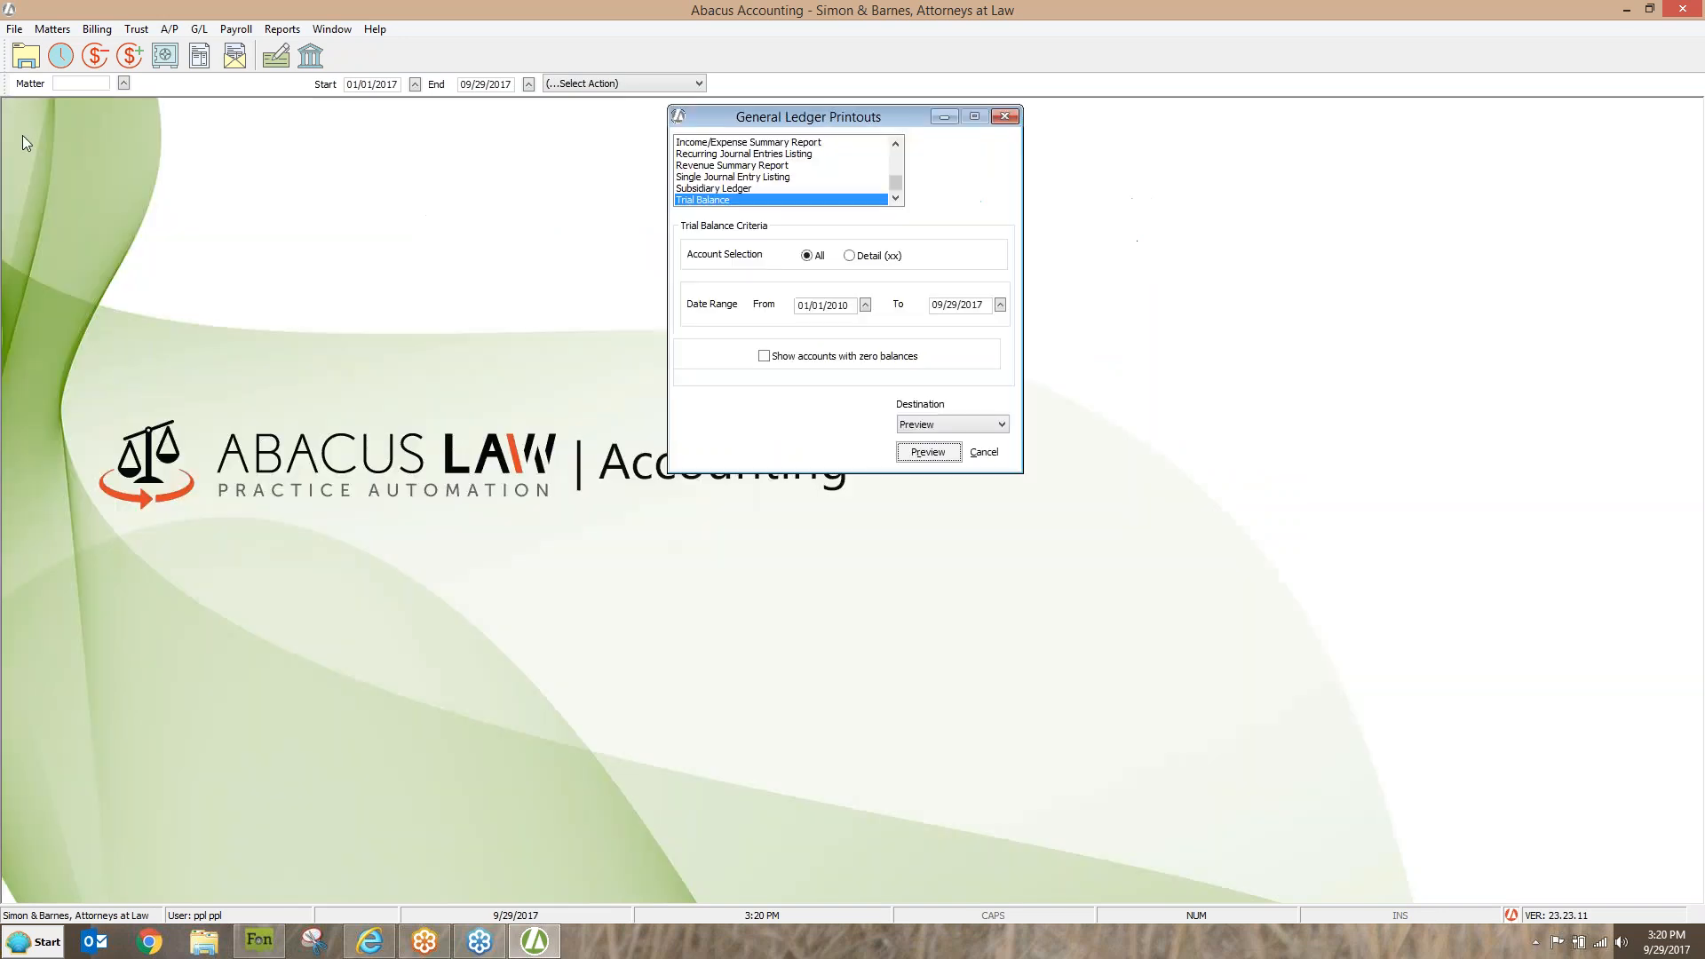
{"action": "left_click", "coordinate": [1004, 118]}
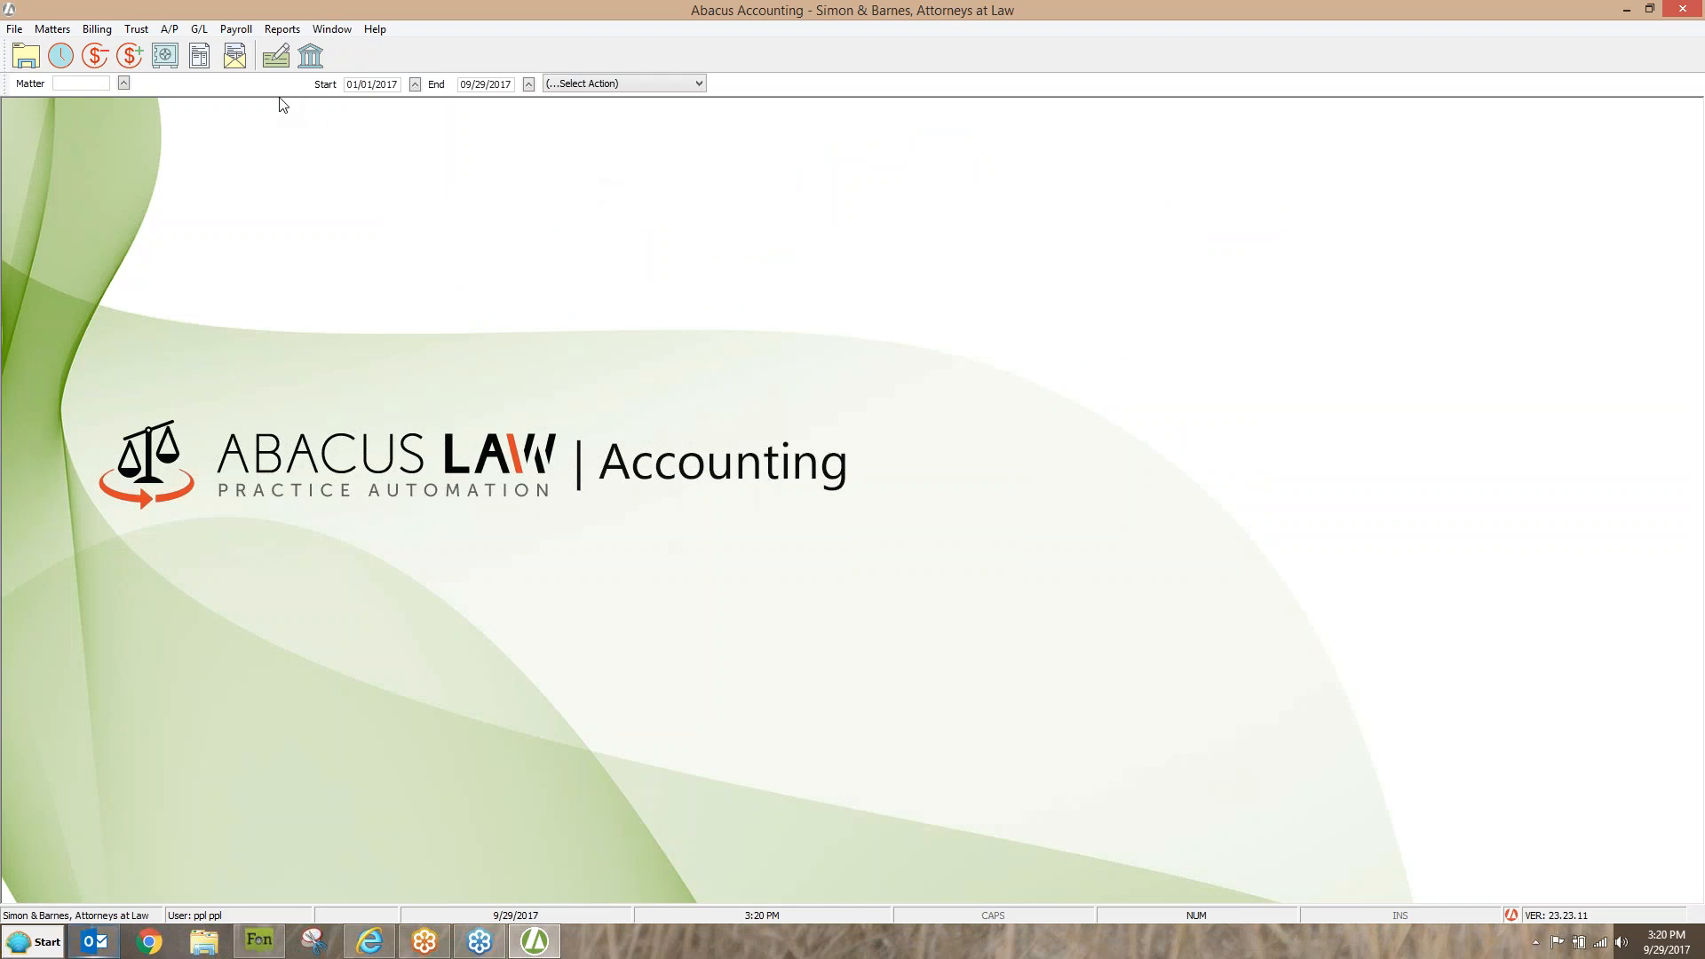
Open the report group maintenance and add a new report group named with its owner's first name followed by "Reports"
{"action": "left_click", "coordinate": [284, 30]}
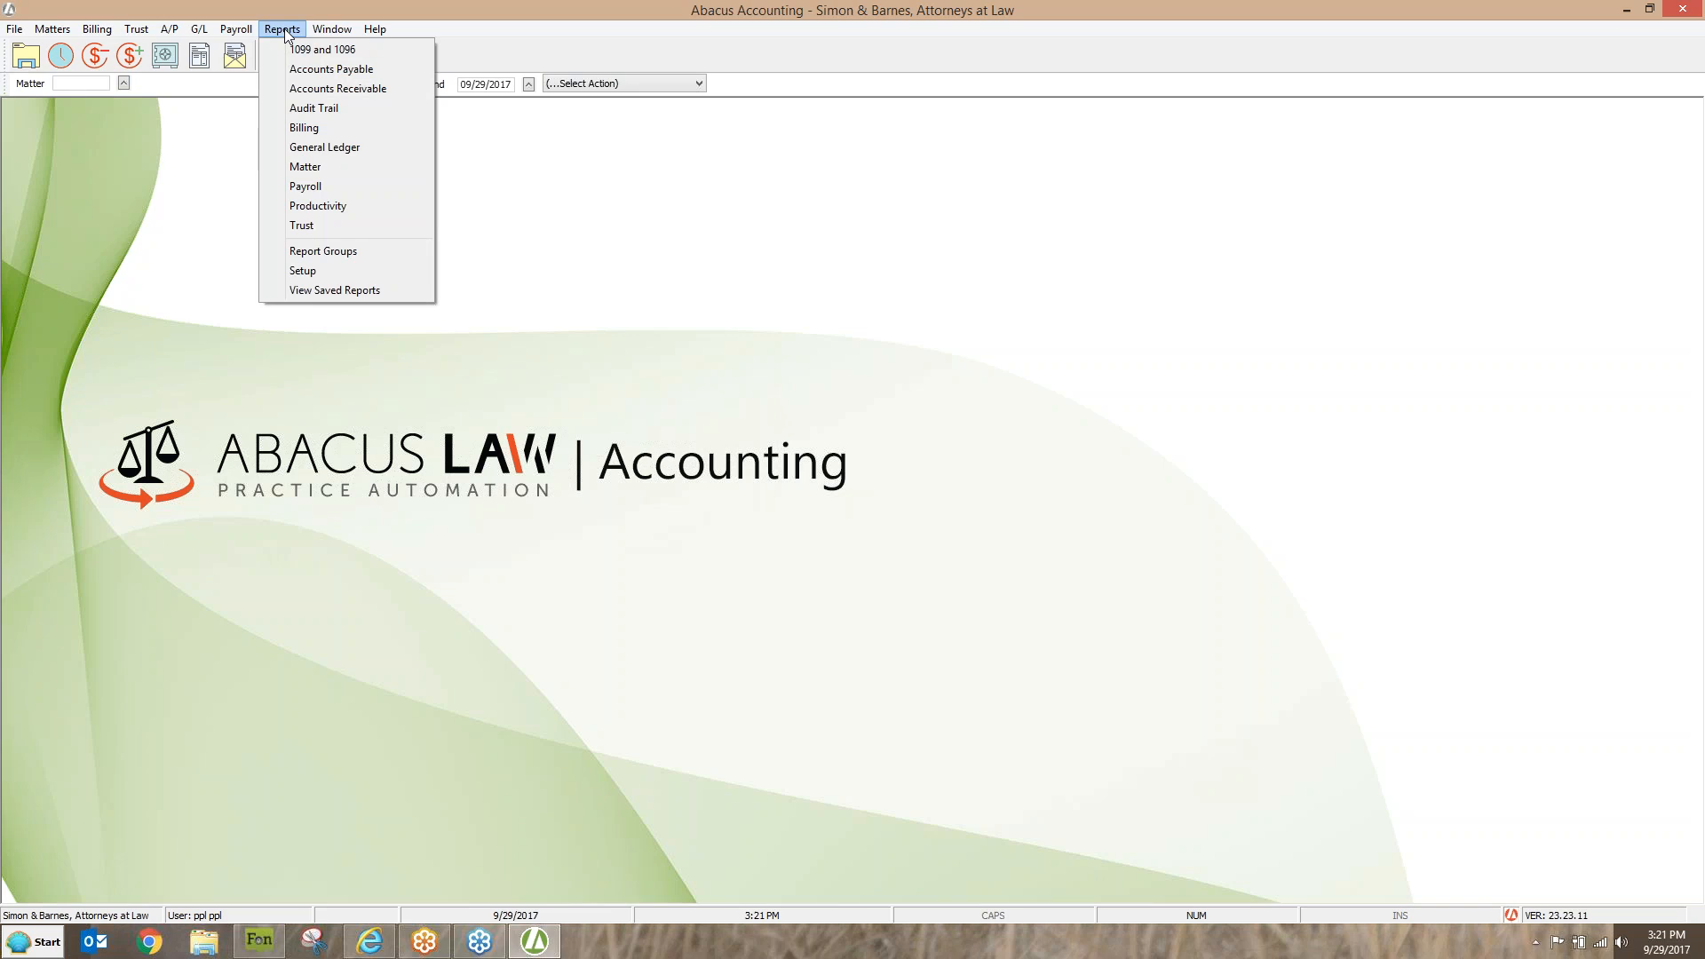
{"action": "left_click", "coordinate": [302, 253]}
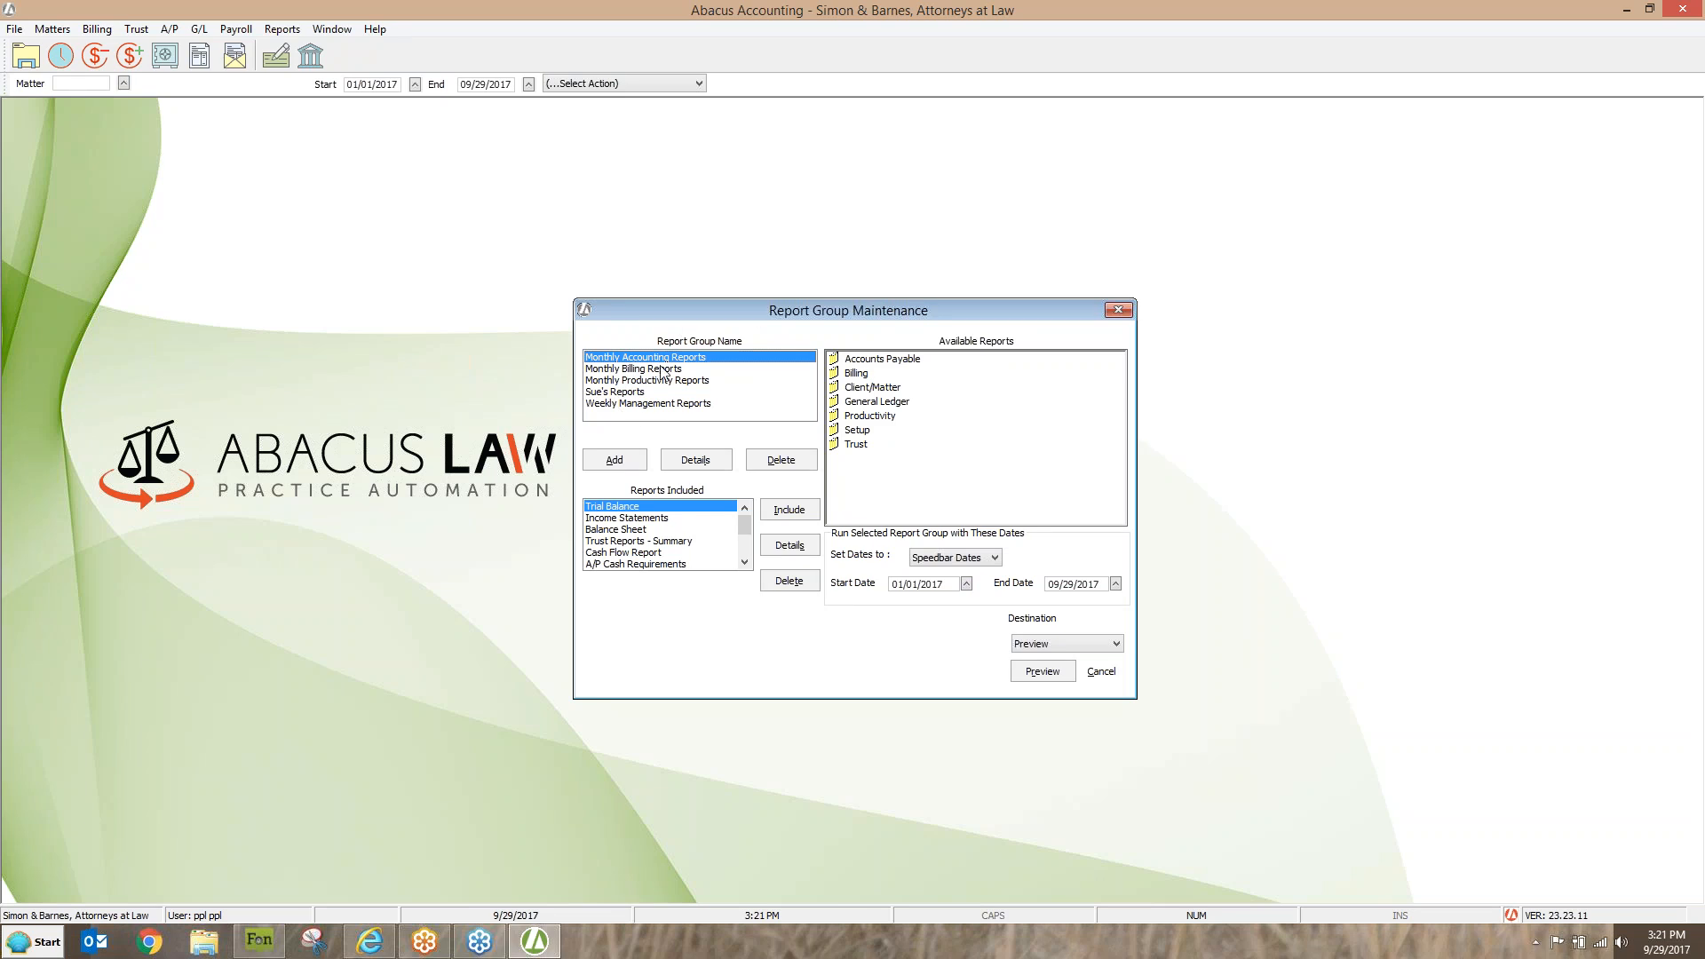
{"action": "left_click", "coordinate": [604, 461]}
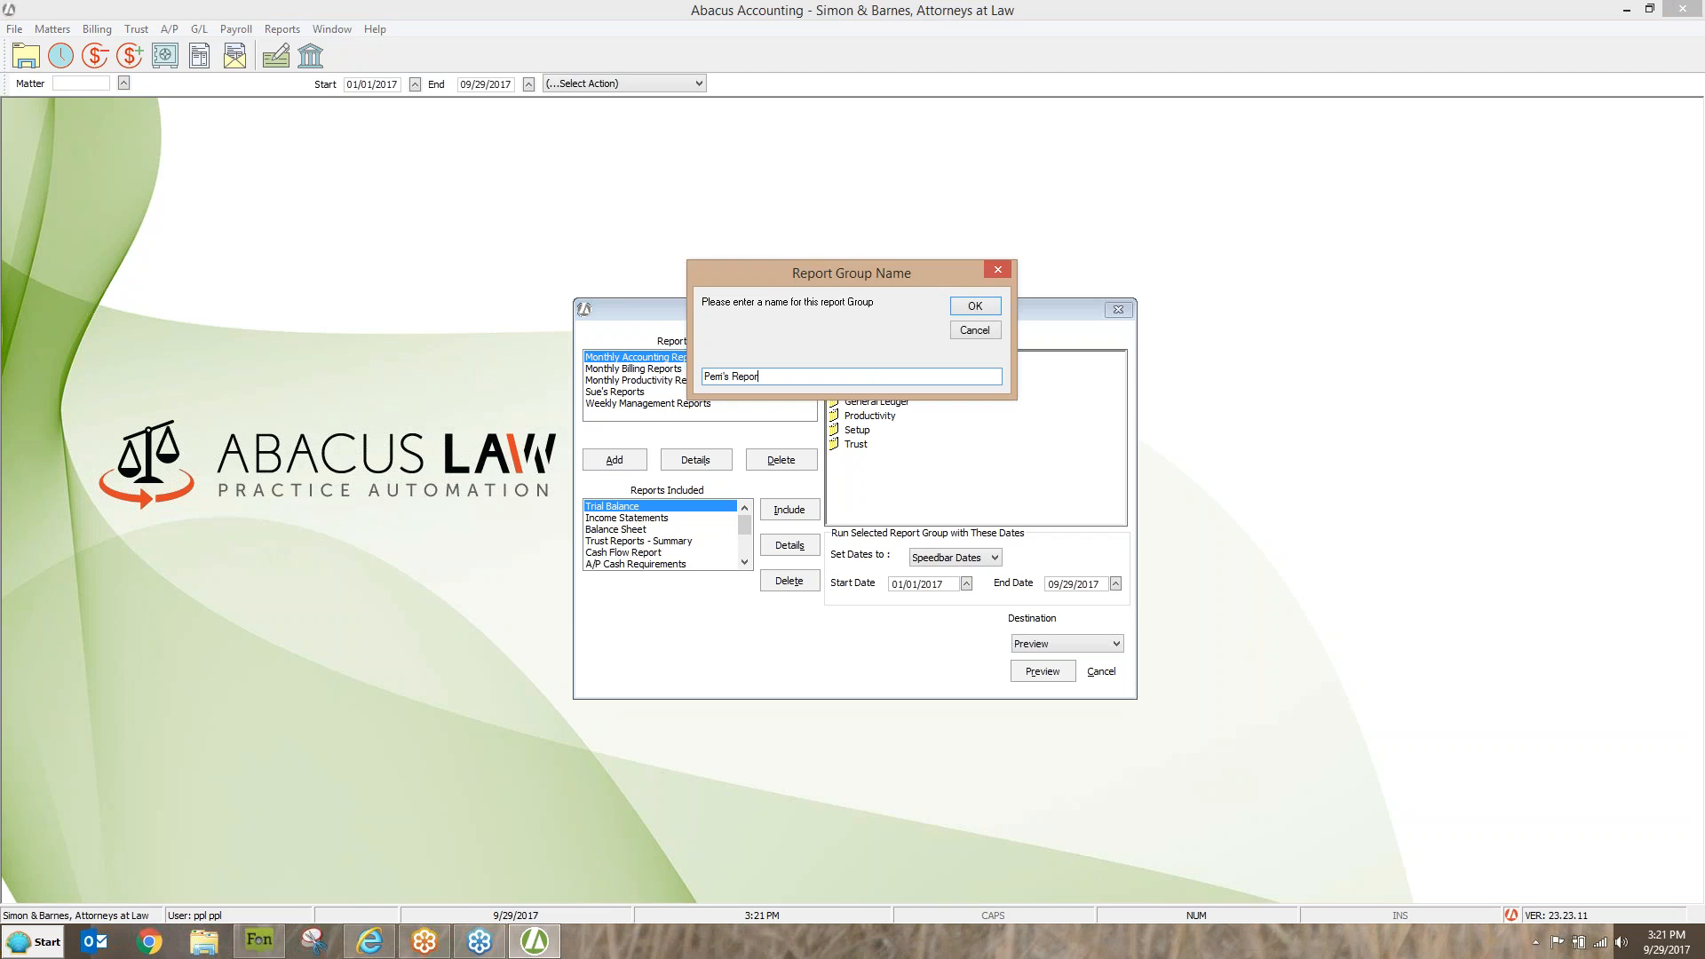
{"action": "left_click", "coordinate": [975, 306]}
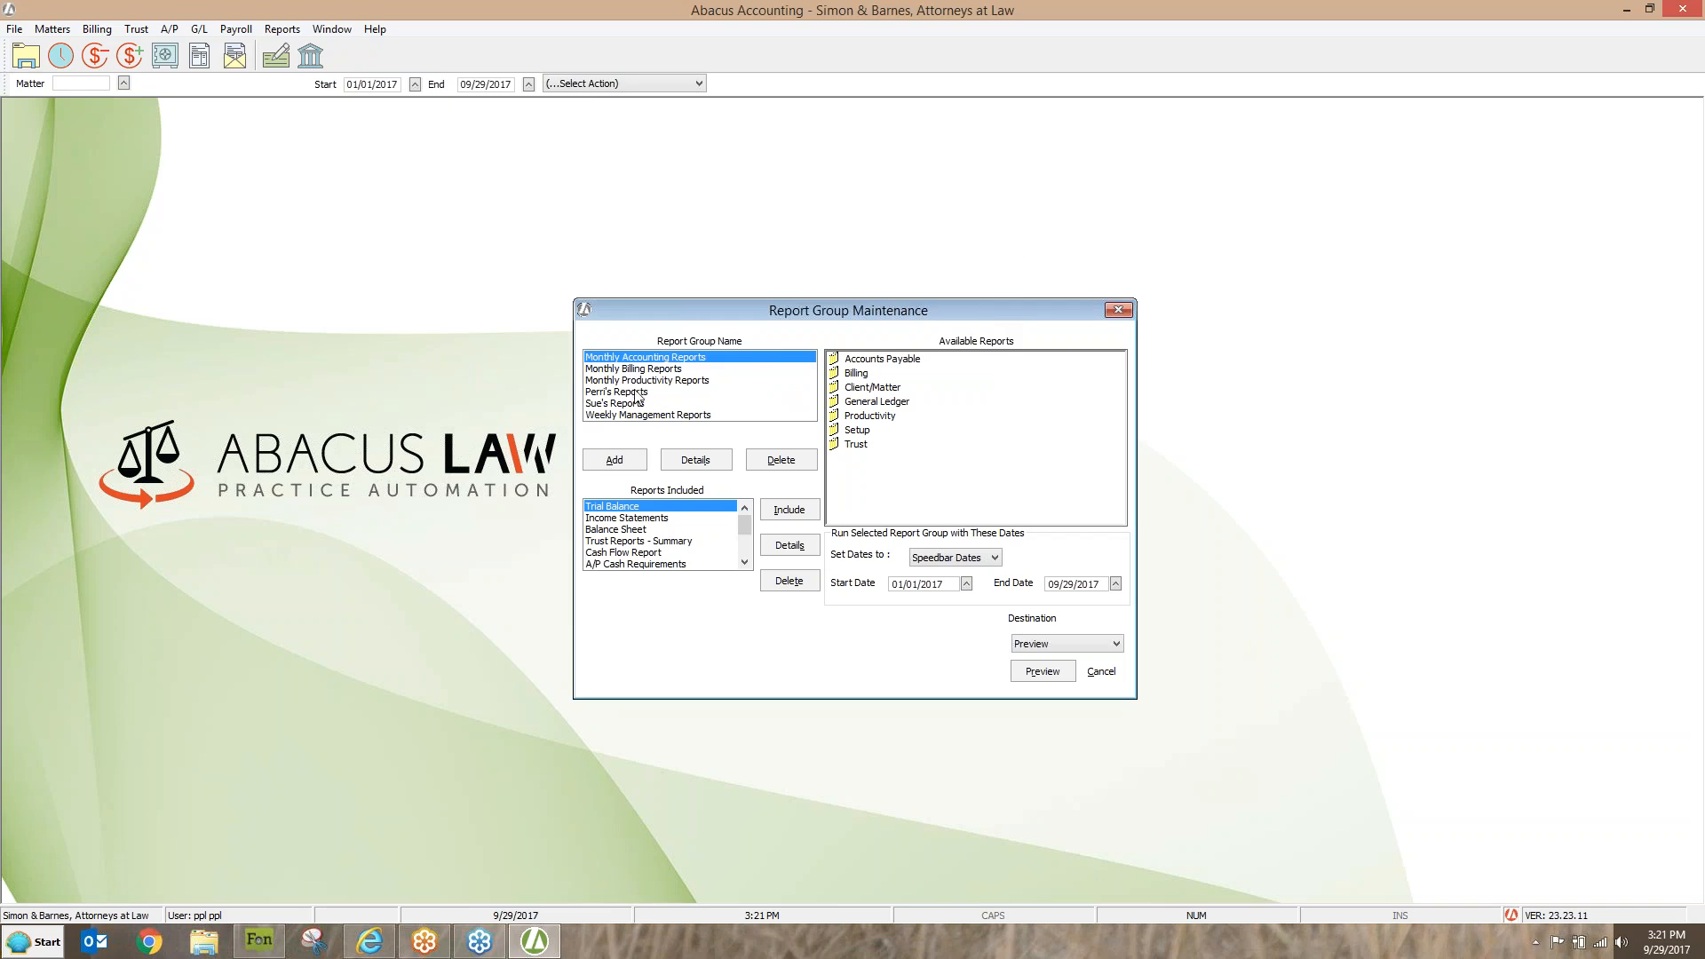
Include the Accounts Payable report A/P Cash Requirements in the new personal report group listed after Monthly Productivity Reports, keeping its default criteria
{"action": "left_click", "coordinate": [631, 393]}
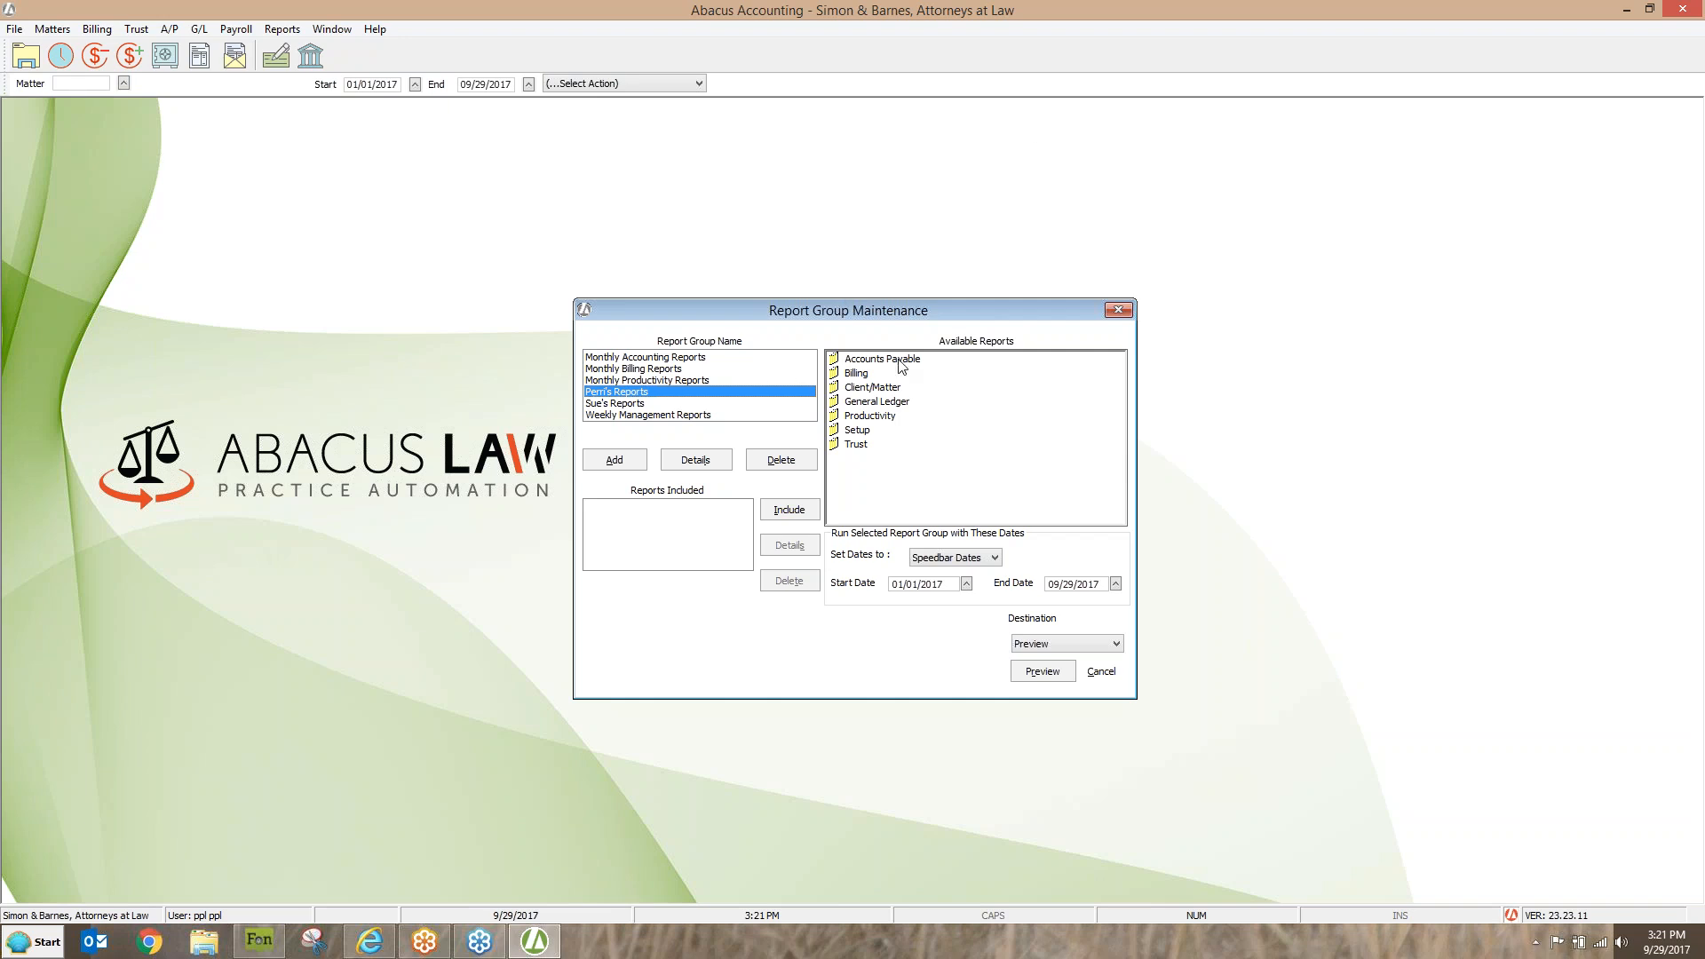
{"action": "double_click", "coordinate": [848, 360]}
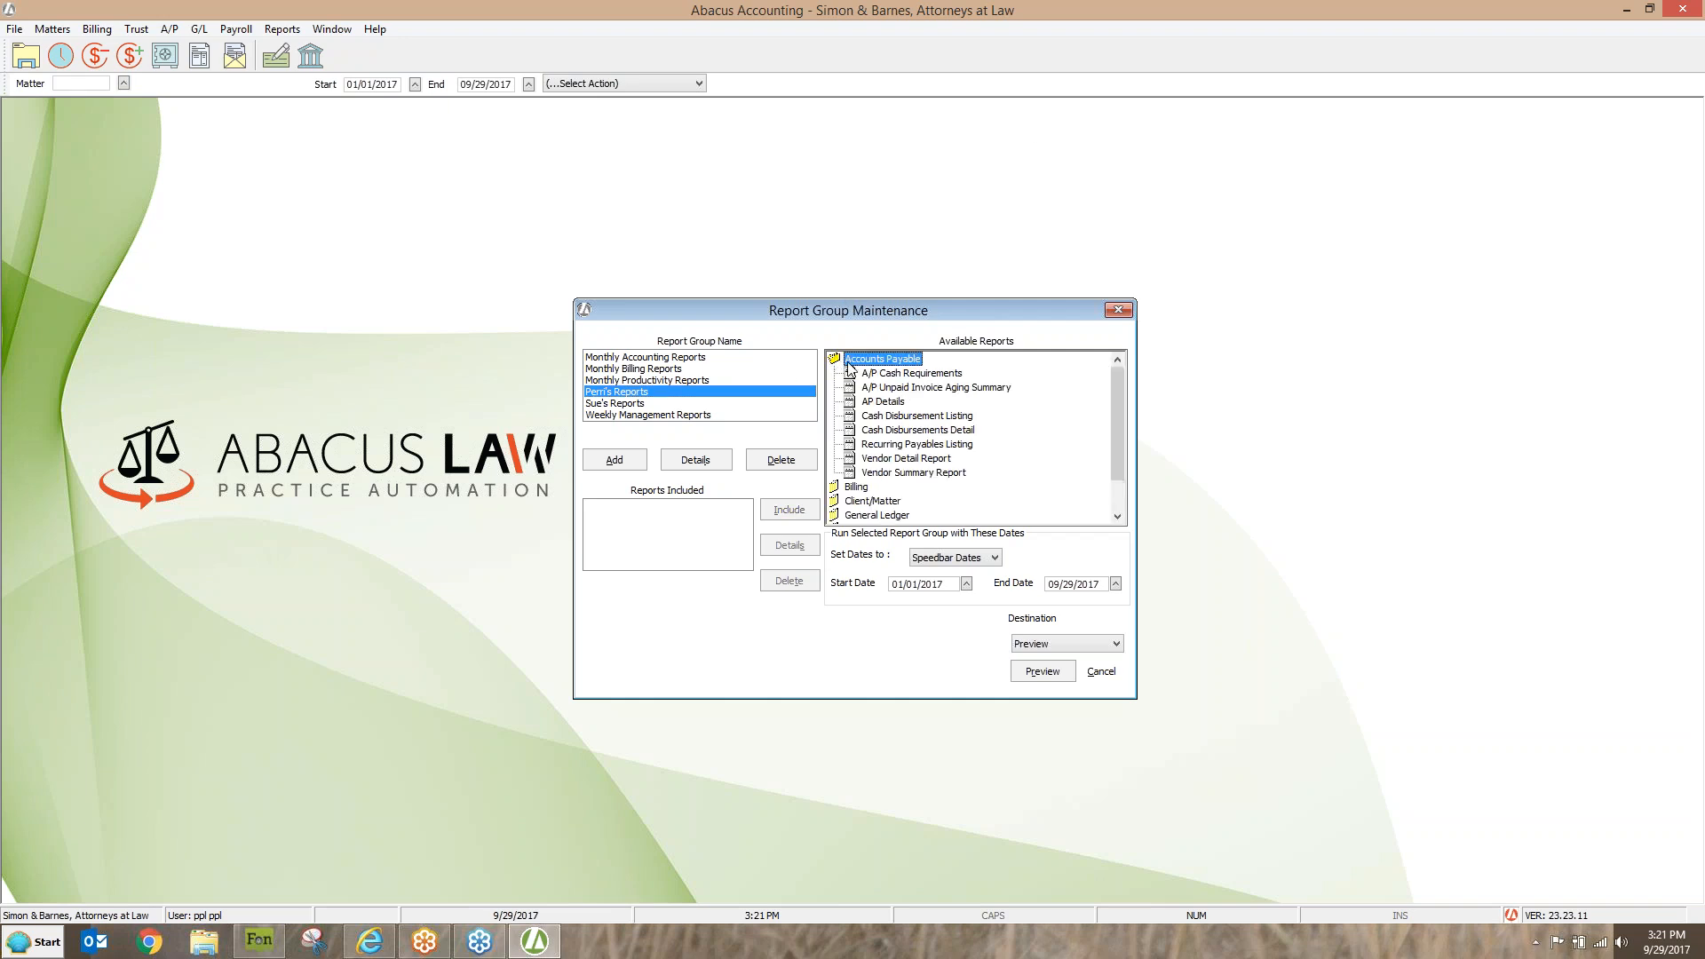
{"action": "left_click", "coordinate": [889, 374]}
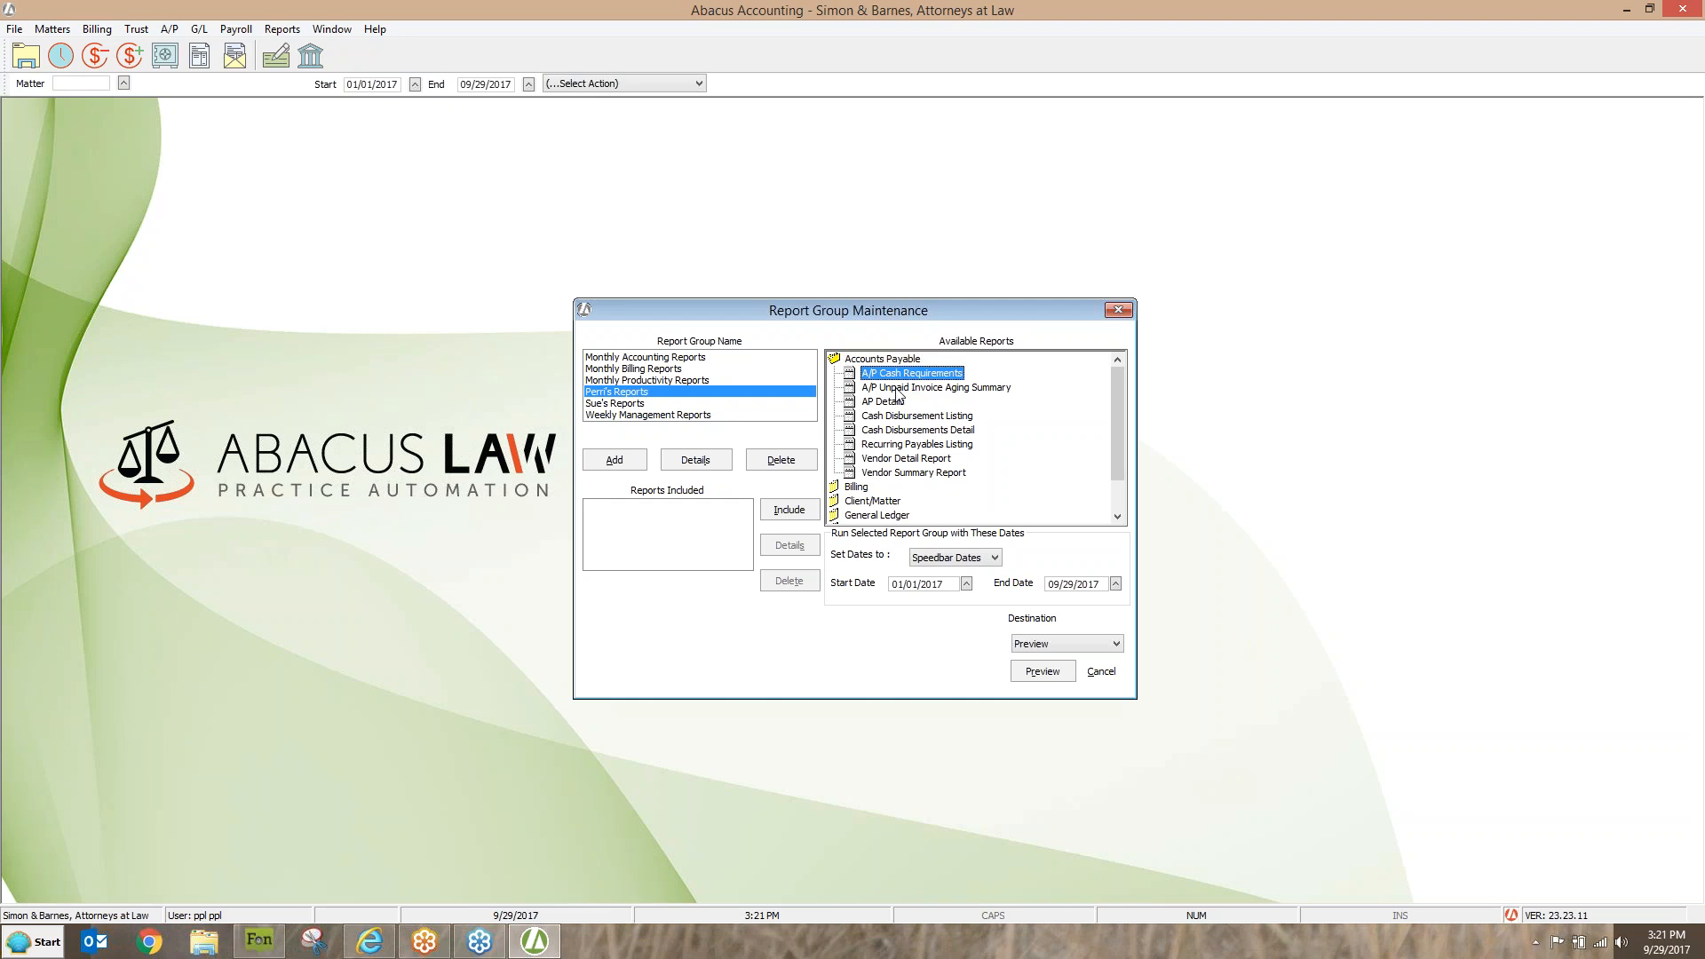
{"action": "left_click", "coordinate": [784, 512]}
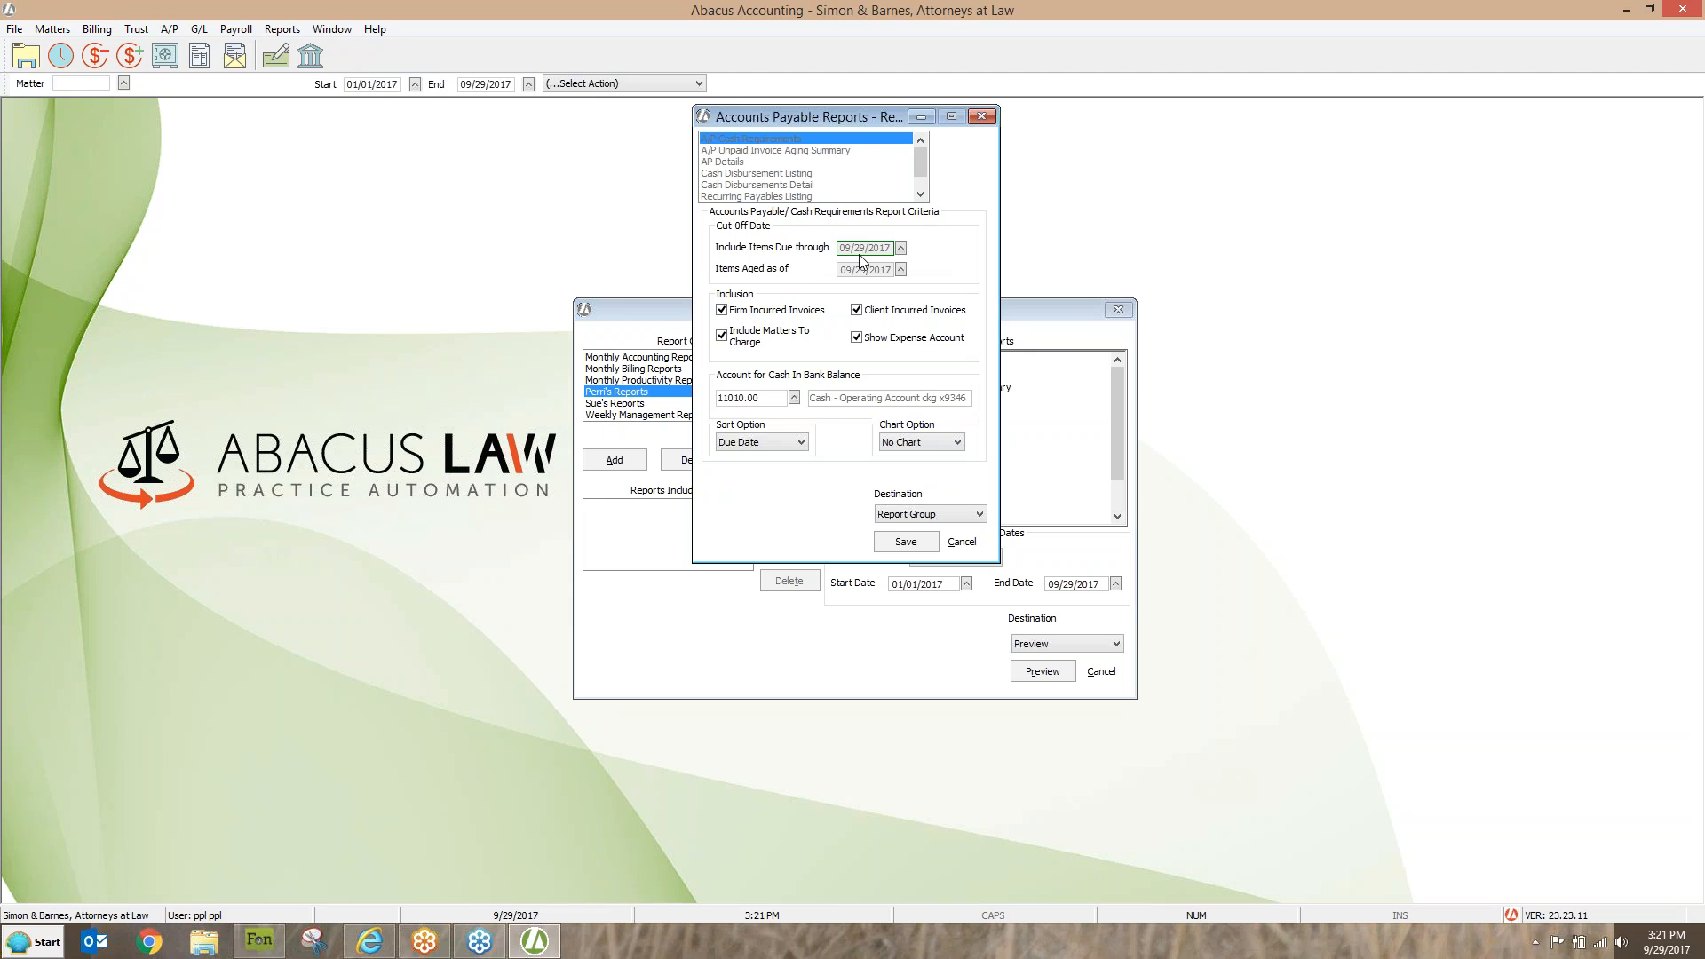
{"action": "left_click", "coordinate": [908, 542]}
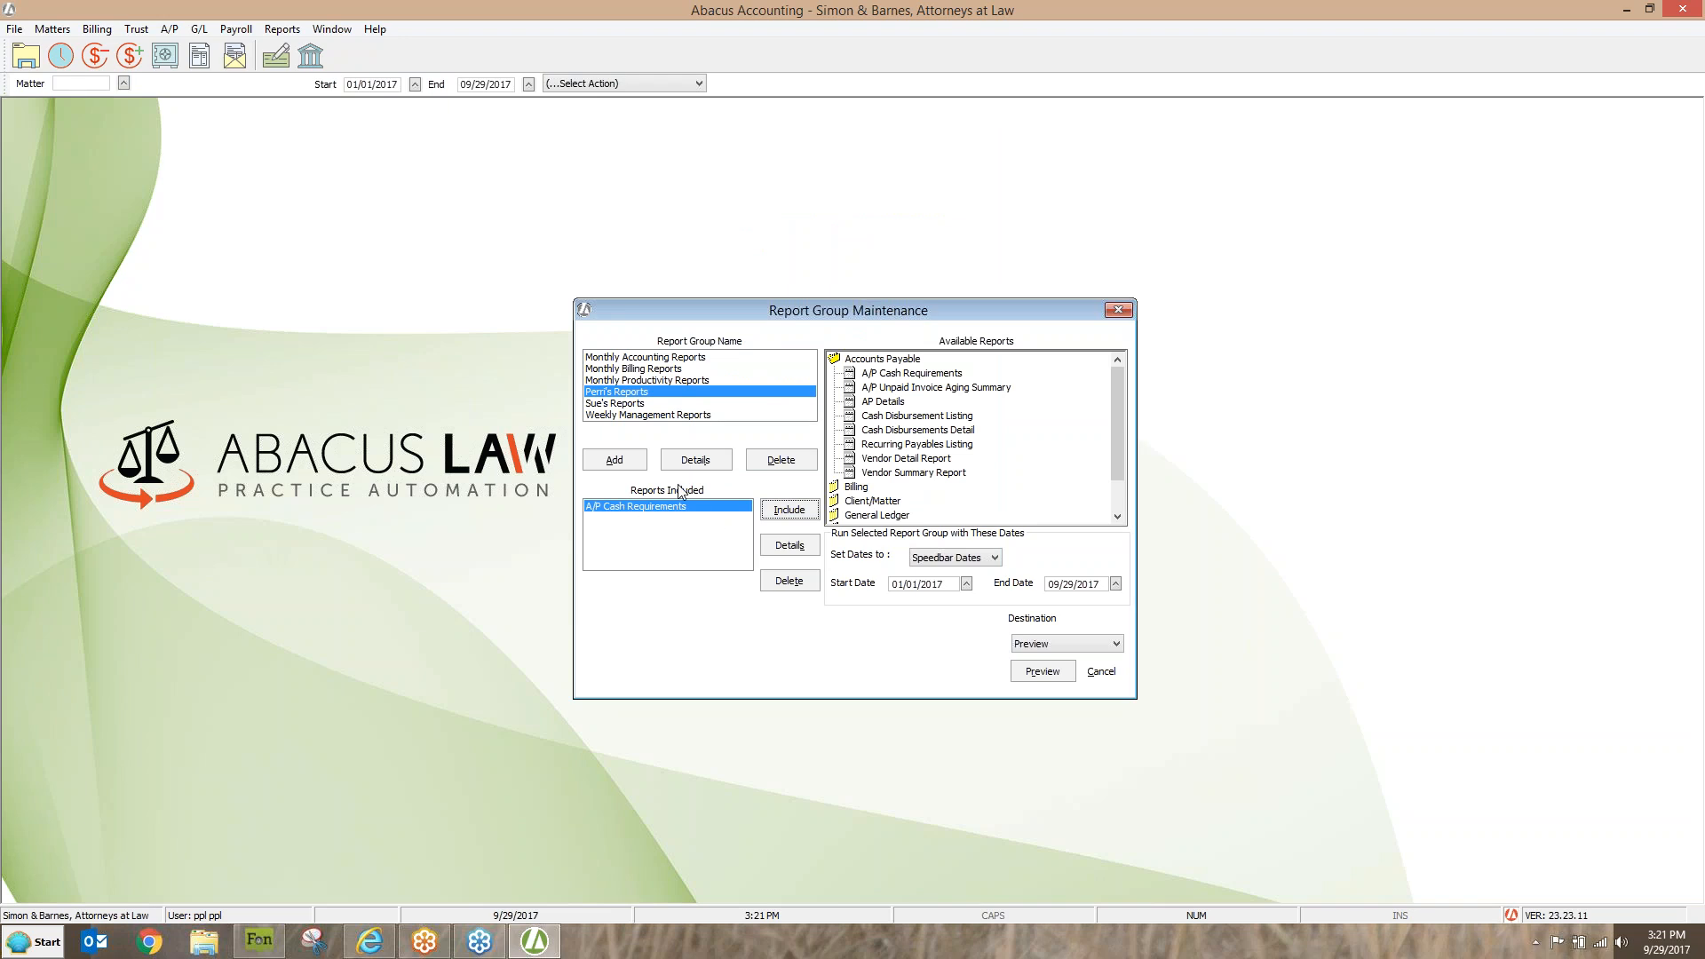
Include the General Ledger report Balance Sheet in the same personal report group, saving its default criteria
{"action": "double_click", "coordinate": [834, 364]}
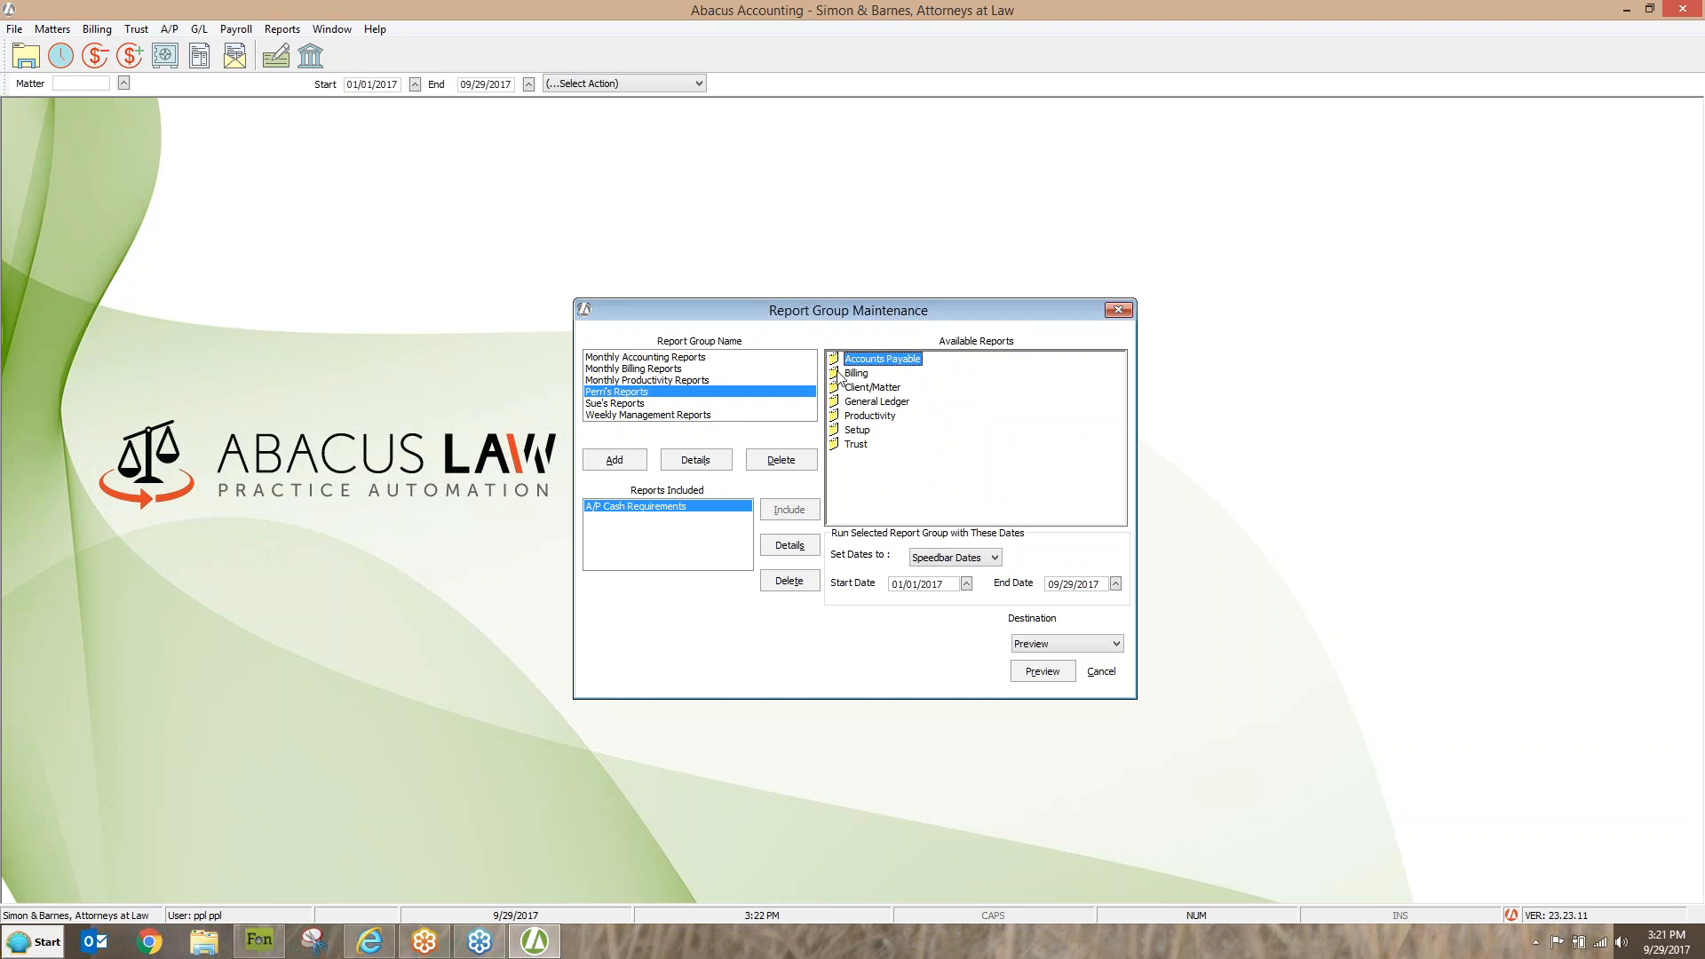
{"action": "double_click", "coordinate": [835, 404]}
{"action": "left_click", "coordinate": [895, 373]}
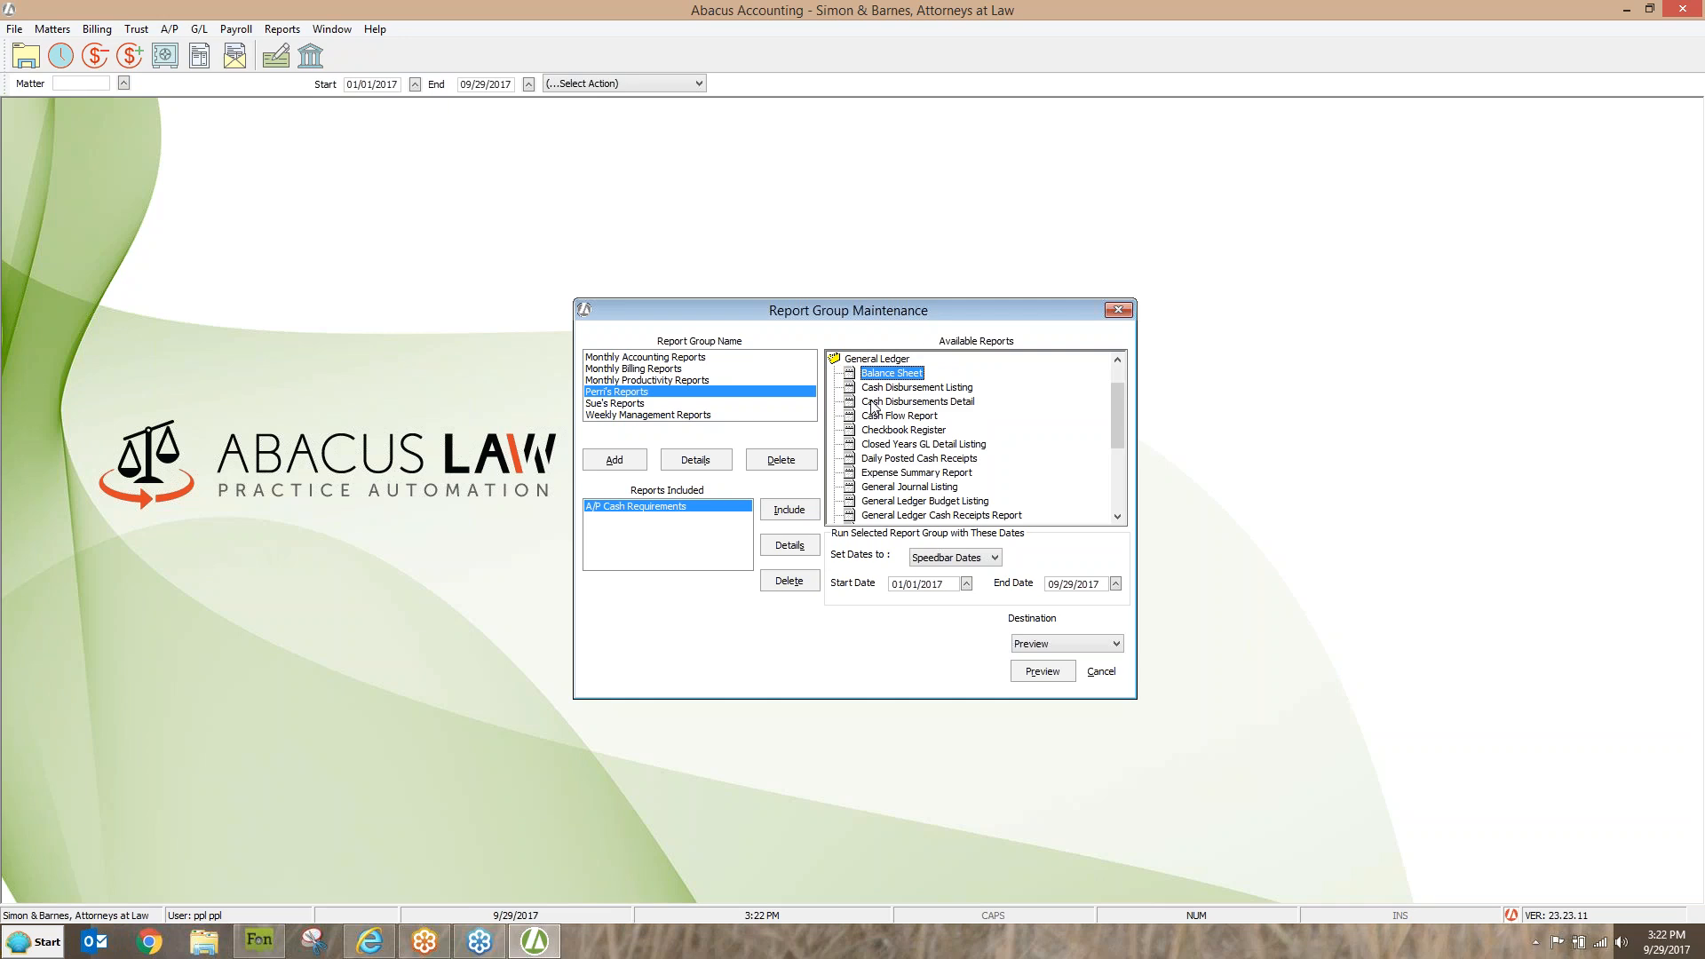
{"action": "left_click", "coordinate": [799, 504]}
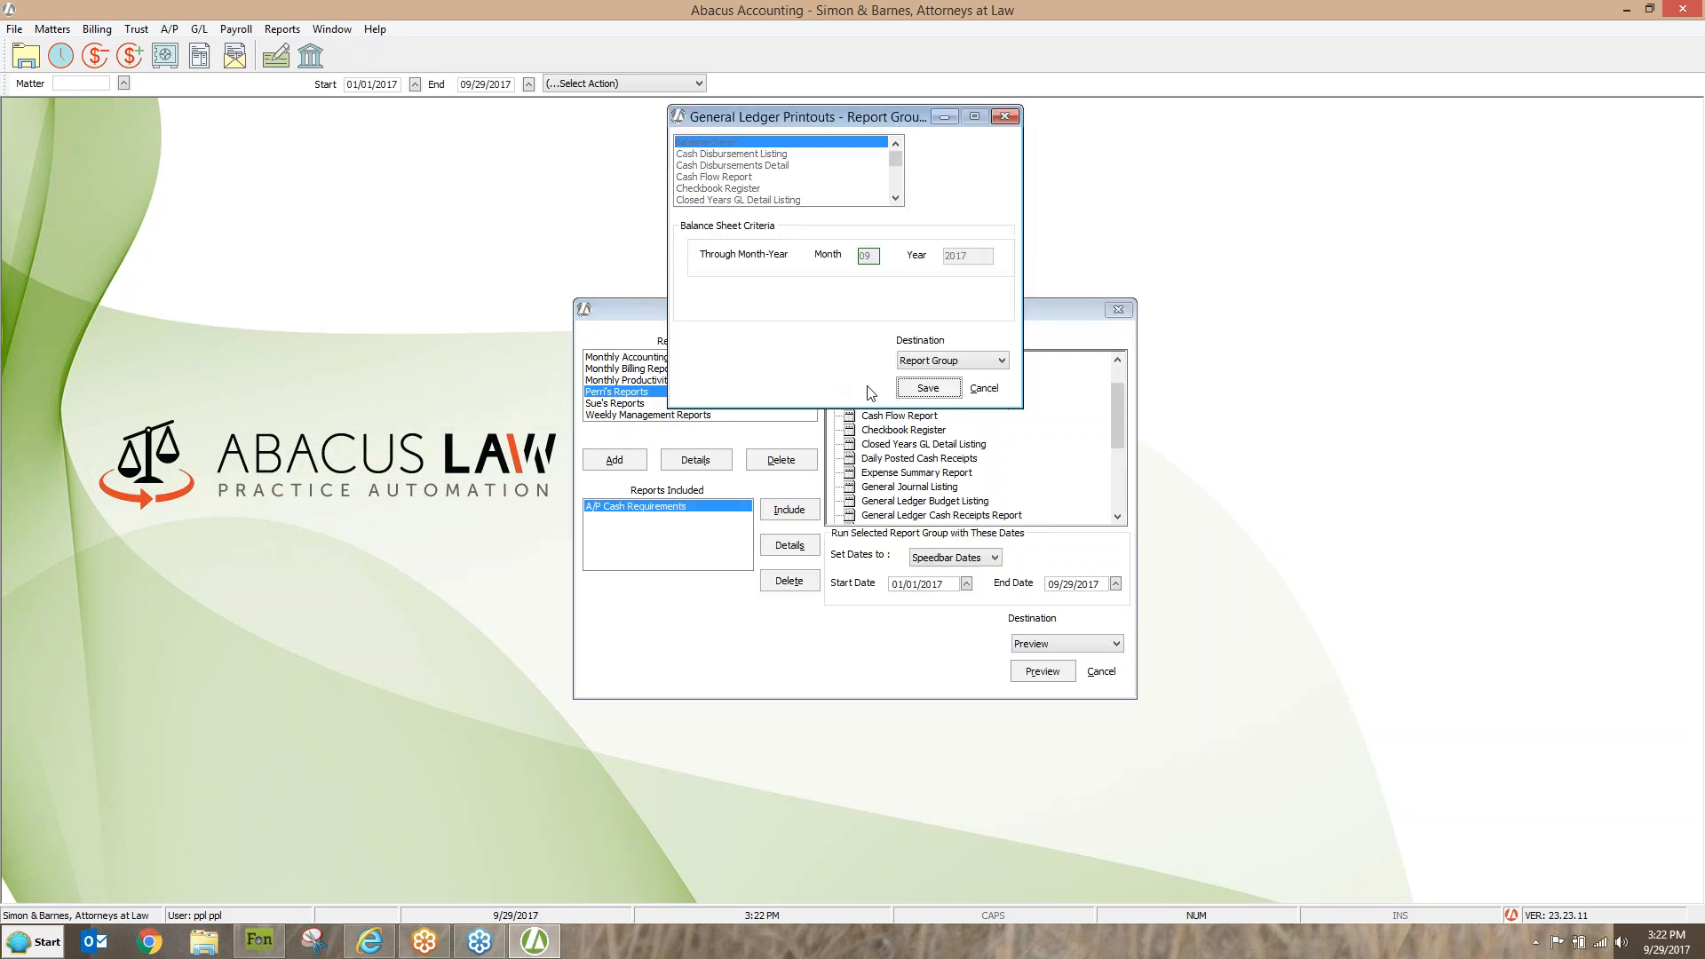
{"action": "left_click", "coordinate": [923, 388]}
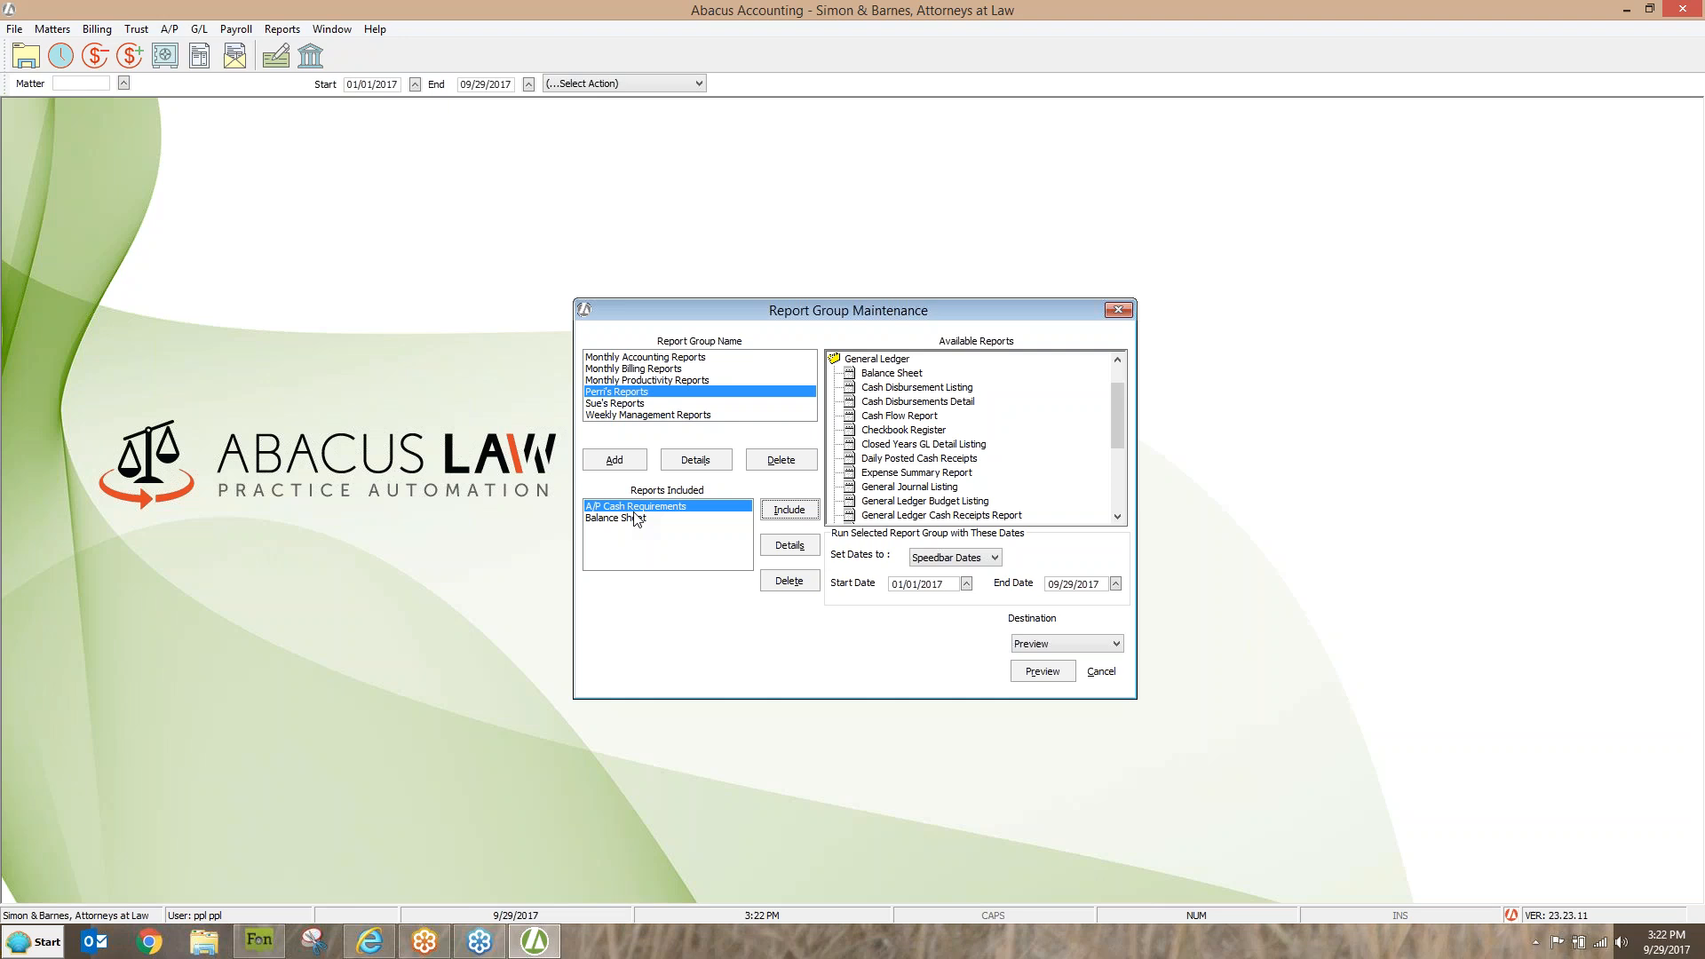
Include the General Ledger report Cash Disbursements Detail in the group with its default criteria, and close the report group maintenance
{"action": "left_click", "coordinate": [873, 403]}
{"action": "left_click", "coordinate": [789, 509]}
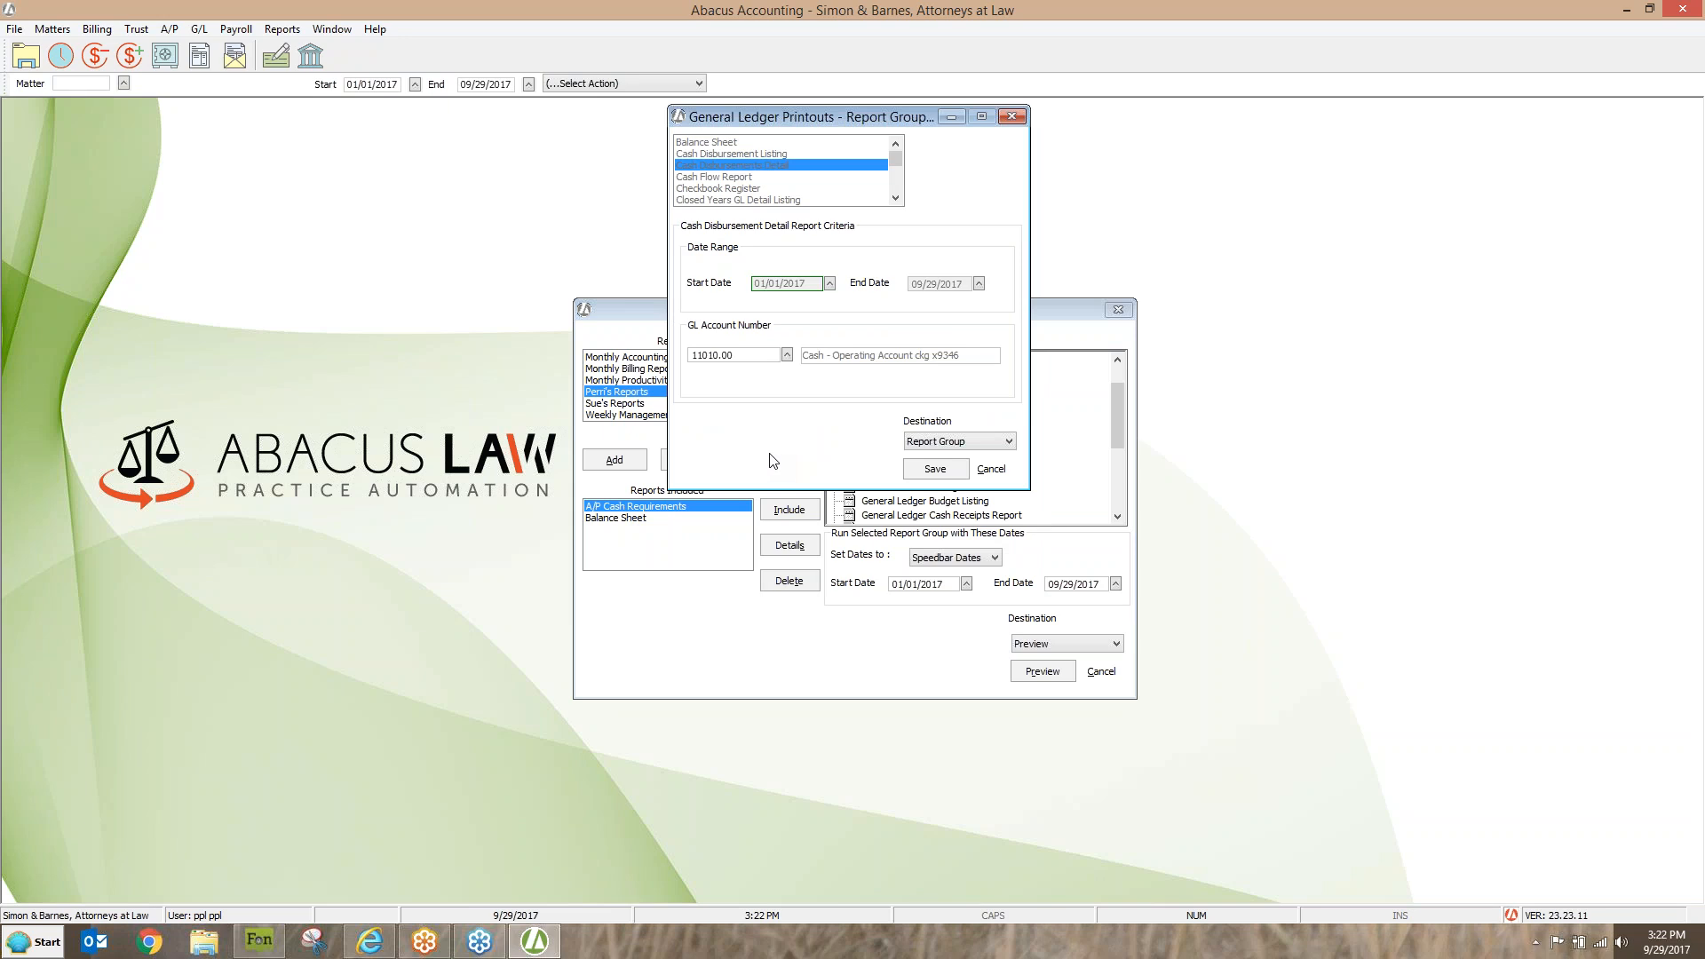
{"action": "left_click", "coordinate": [932, 469]}
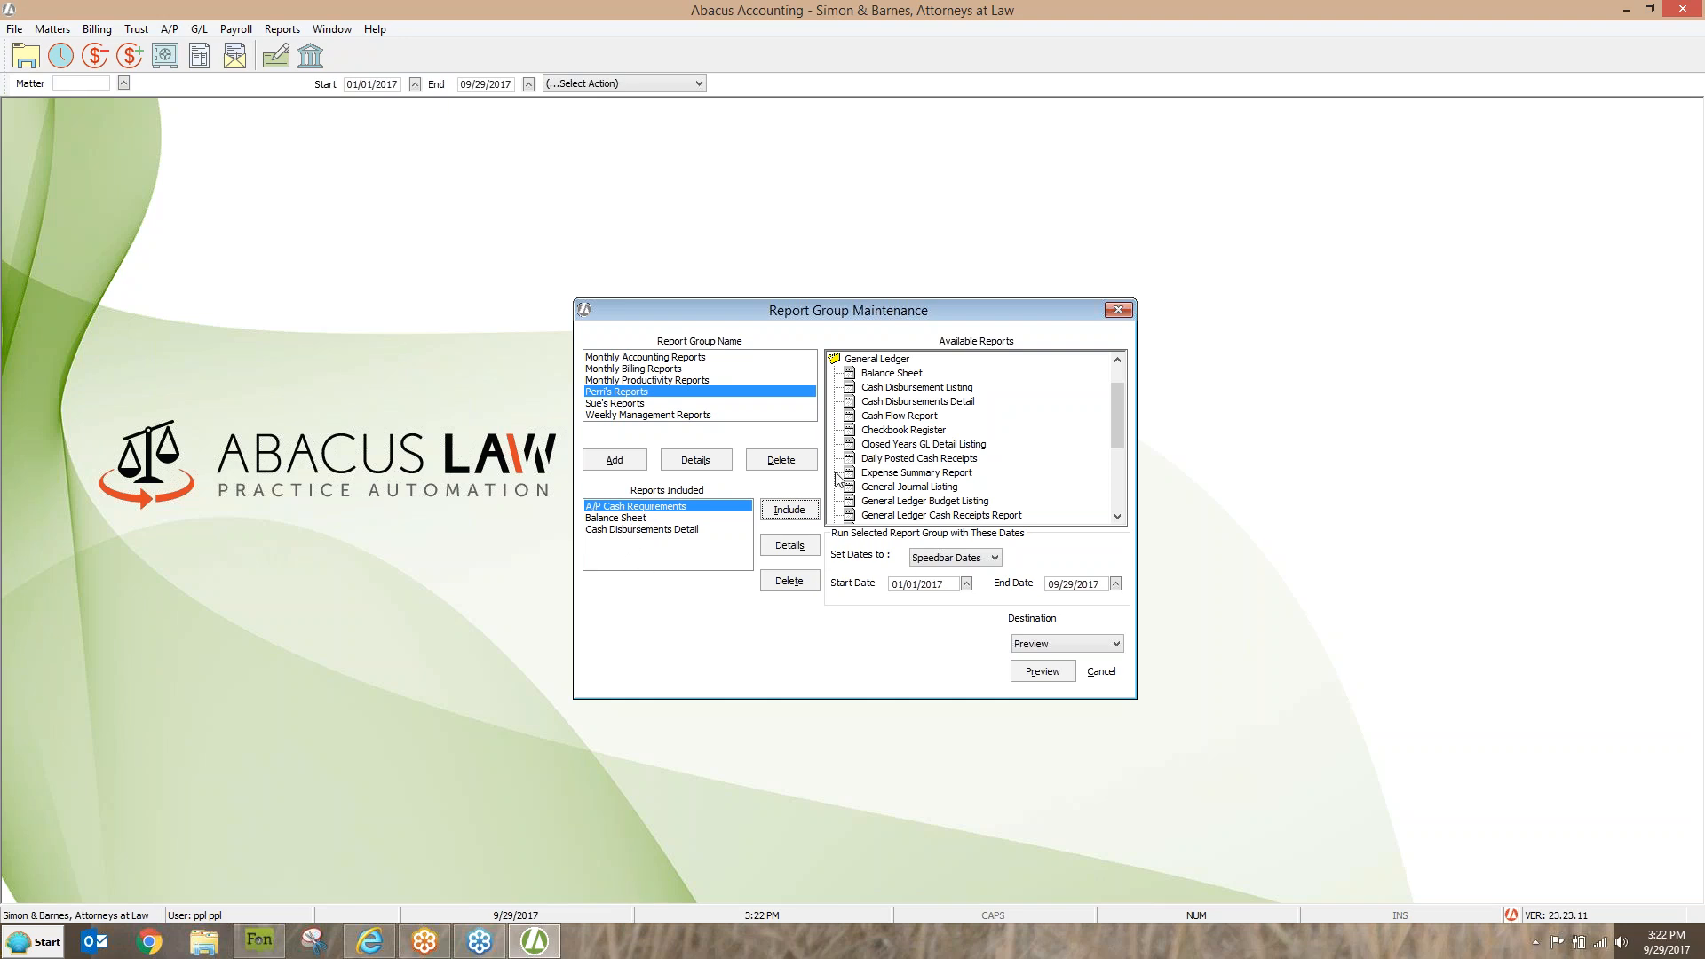
{"action": "left_click", "coordinate": [1116, 311]}
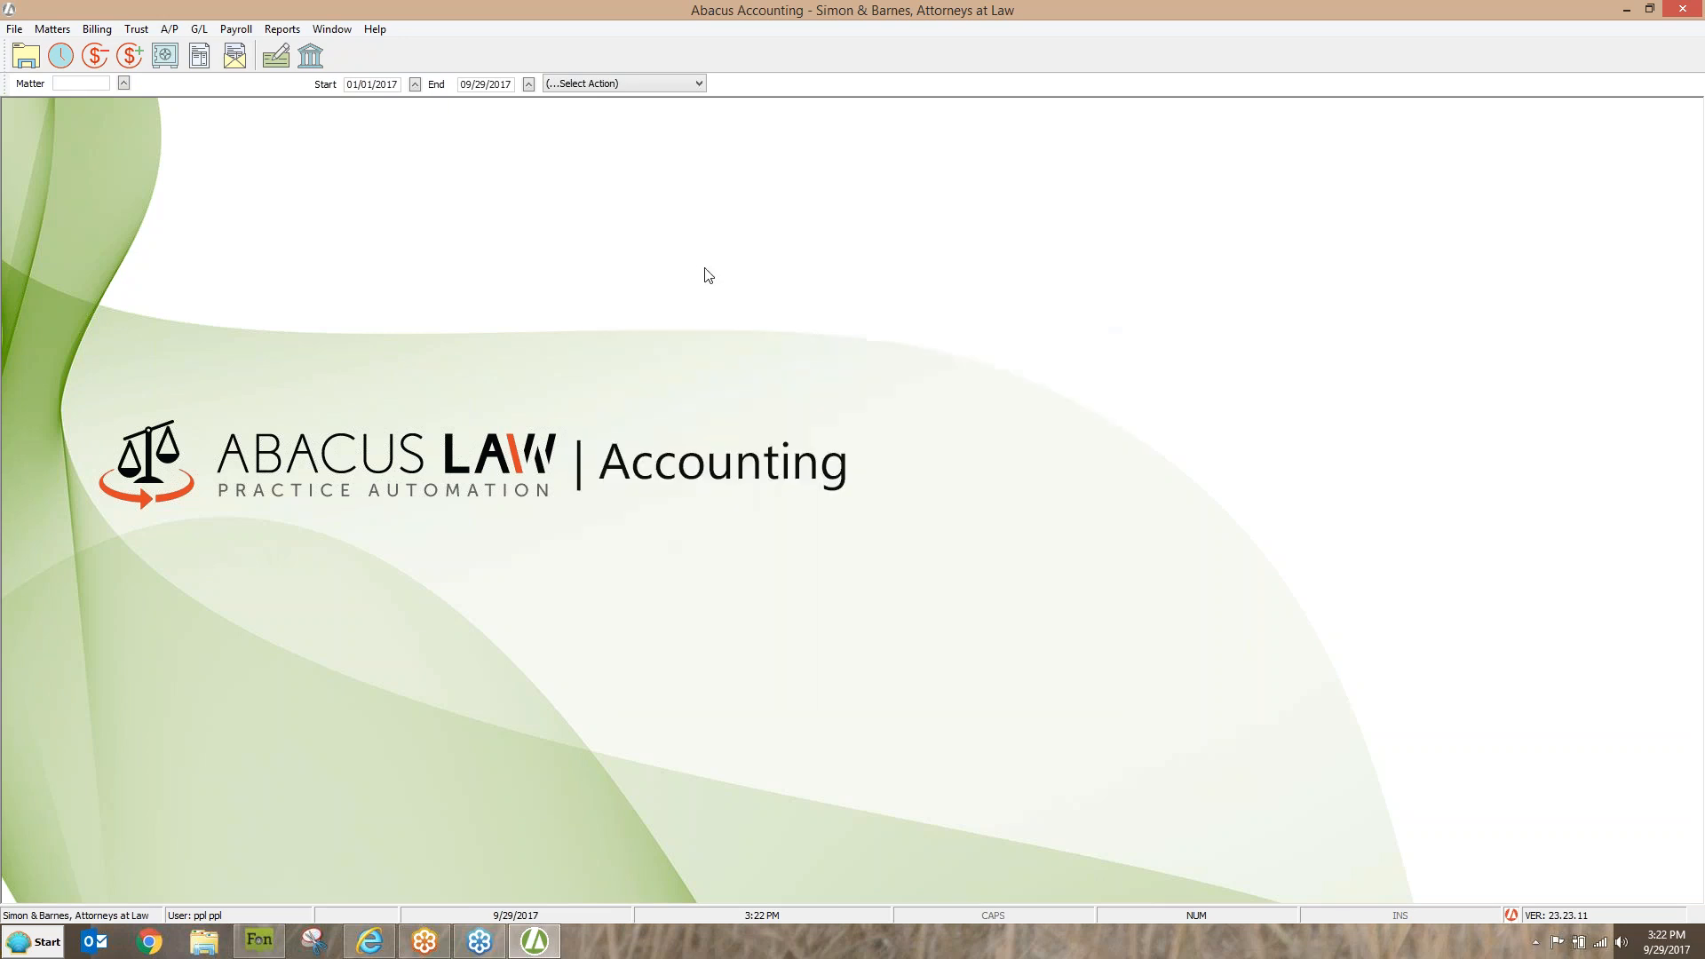
Reopen the report group maintenance and set the run dates for the selected report group to This Month
{"action": "left_click", "coordinate": [280, 30]}
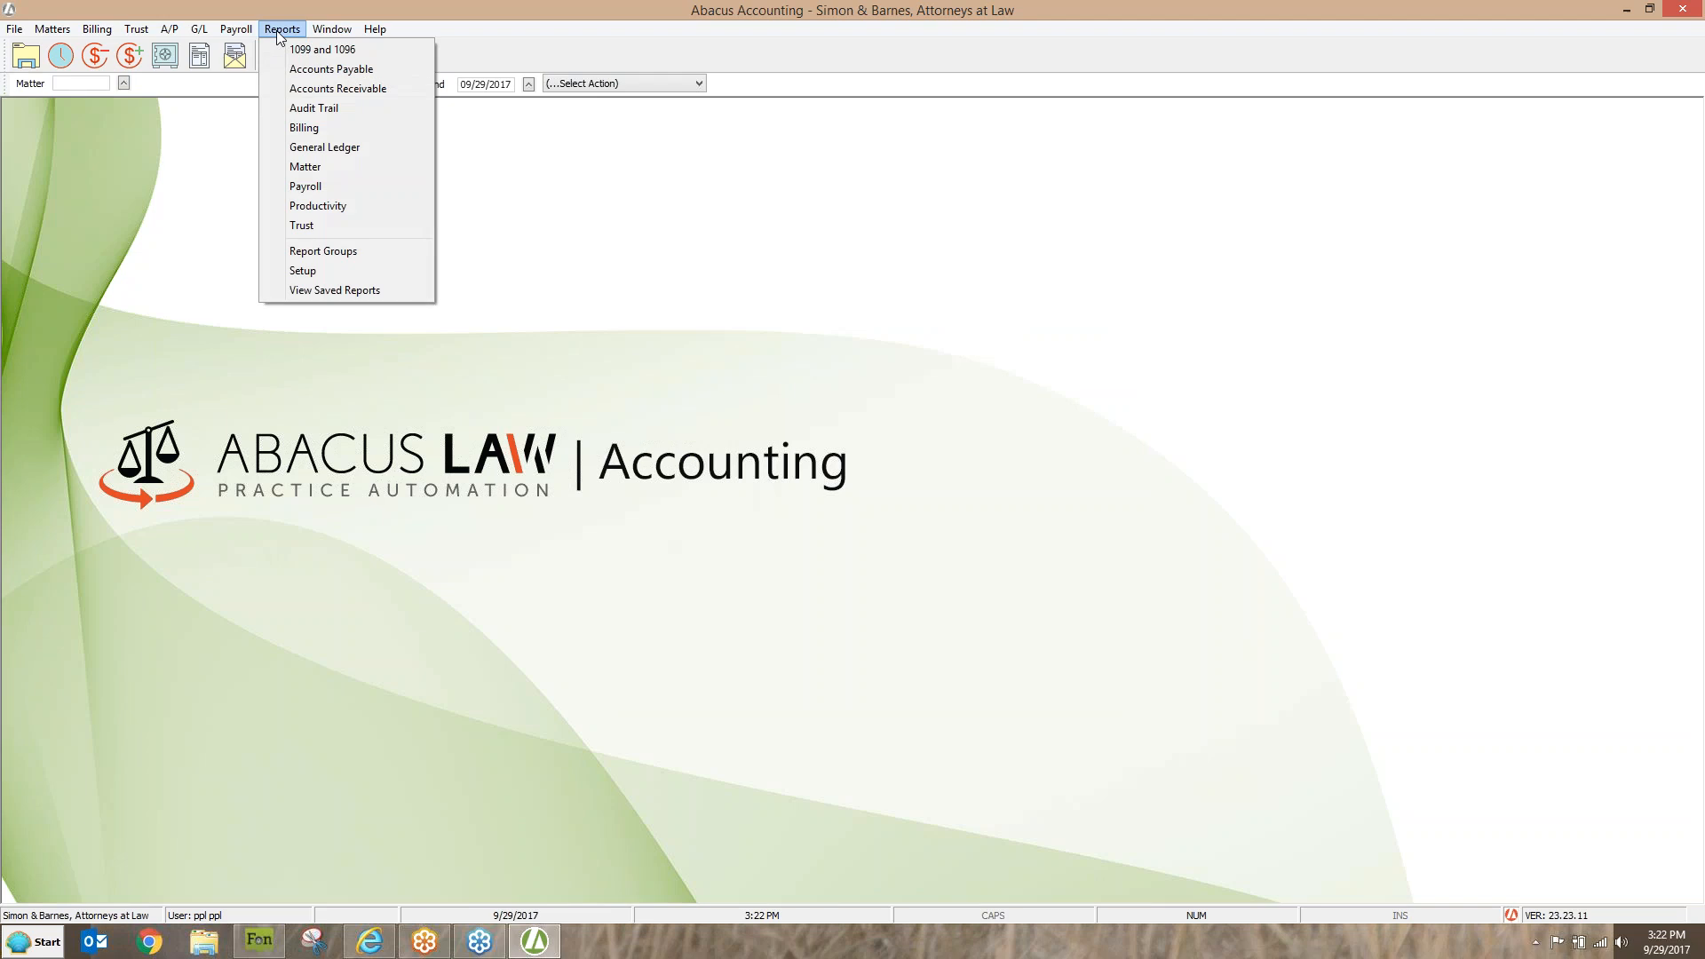
{"action": "left_click", "coordinate": [298, 254]}
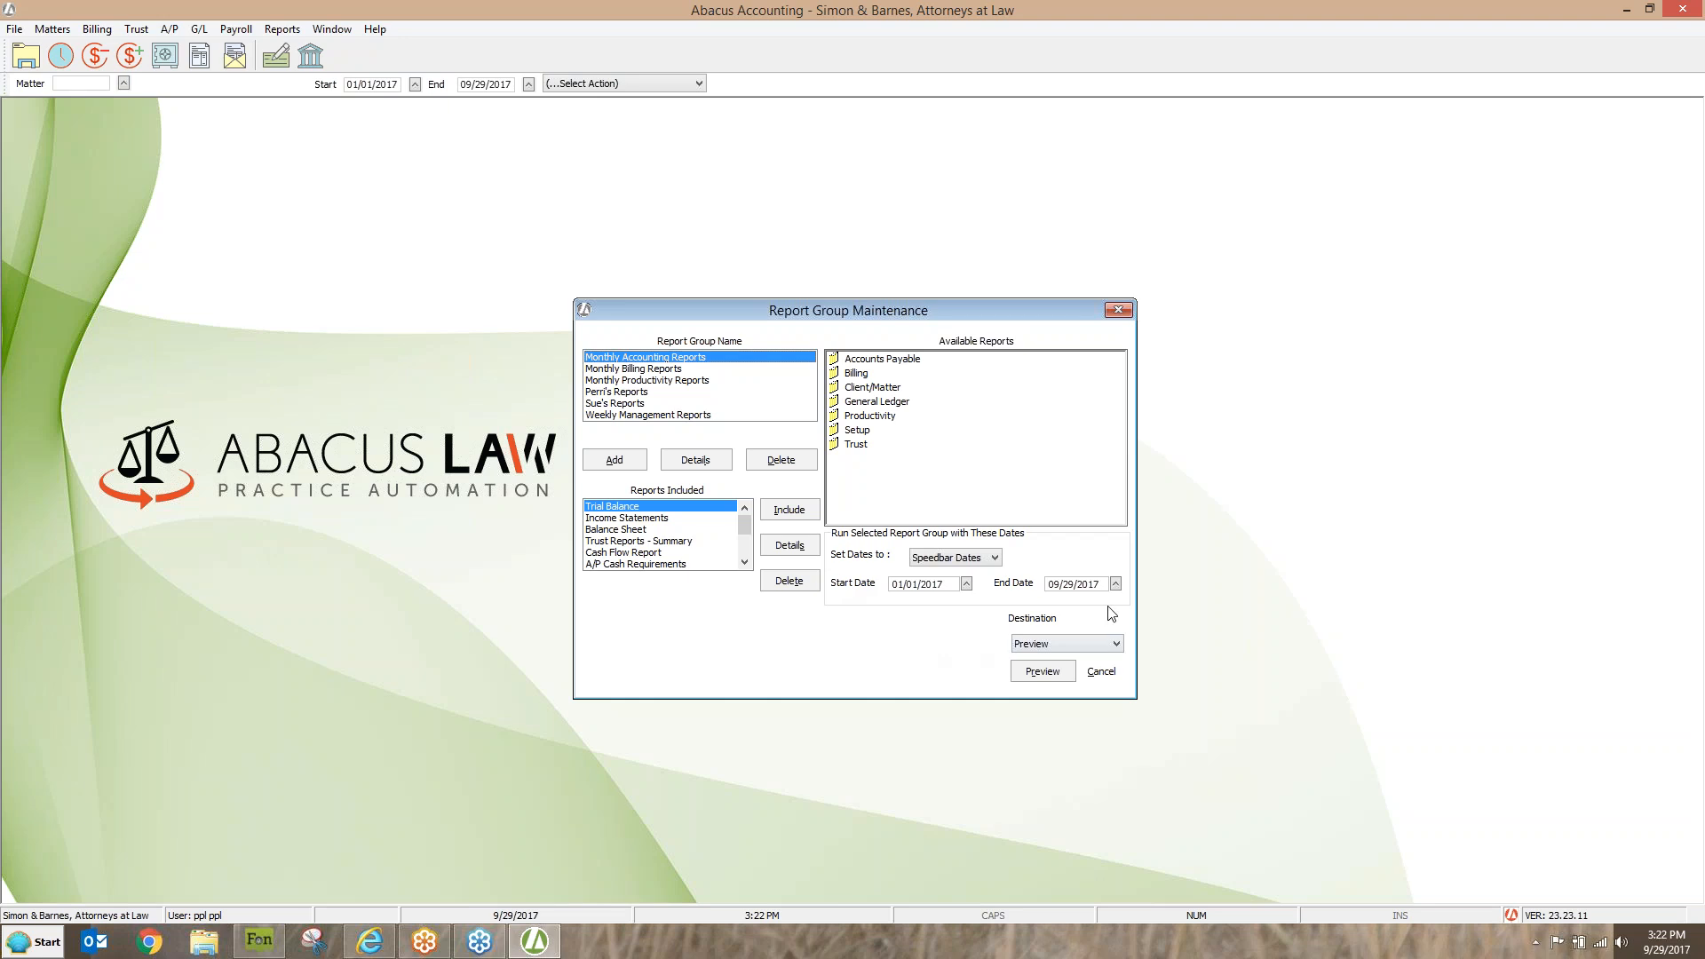
{"action": "left_click", "coordinate": [995, 558]}
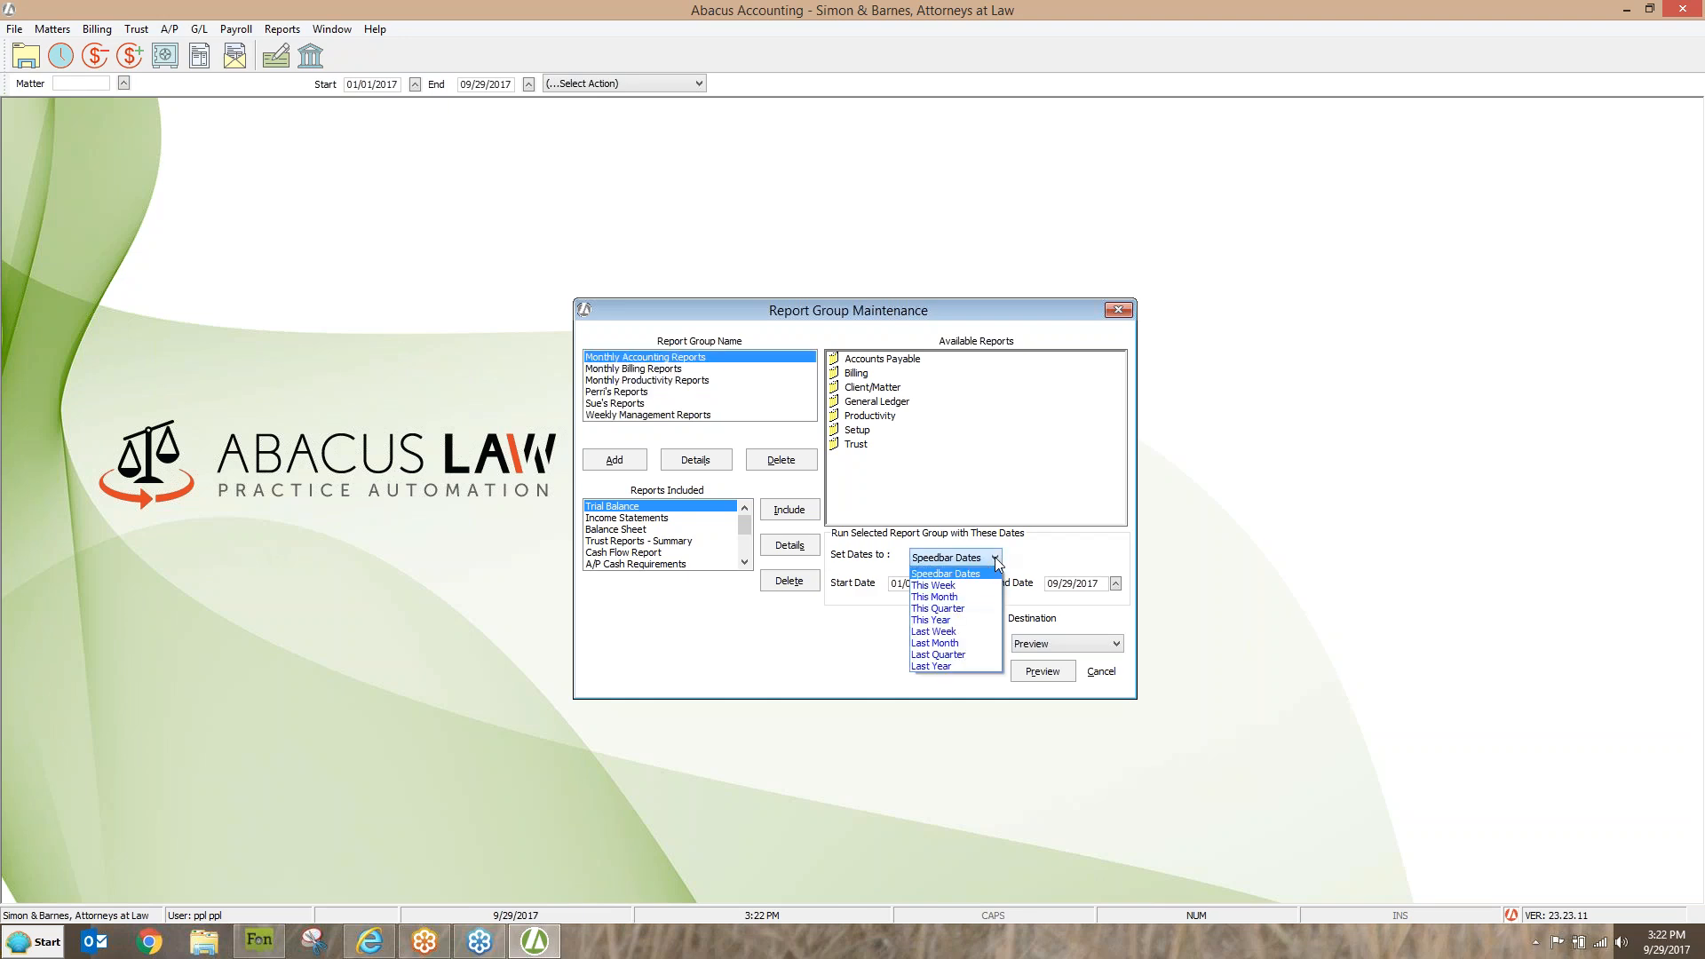
{"action": "left_click", "coordinate": [956, 594]}
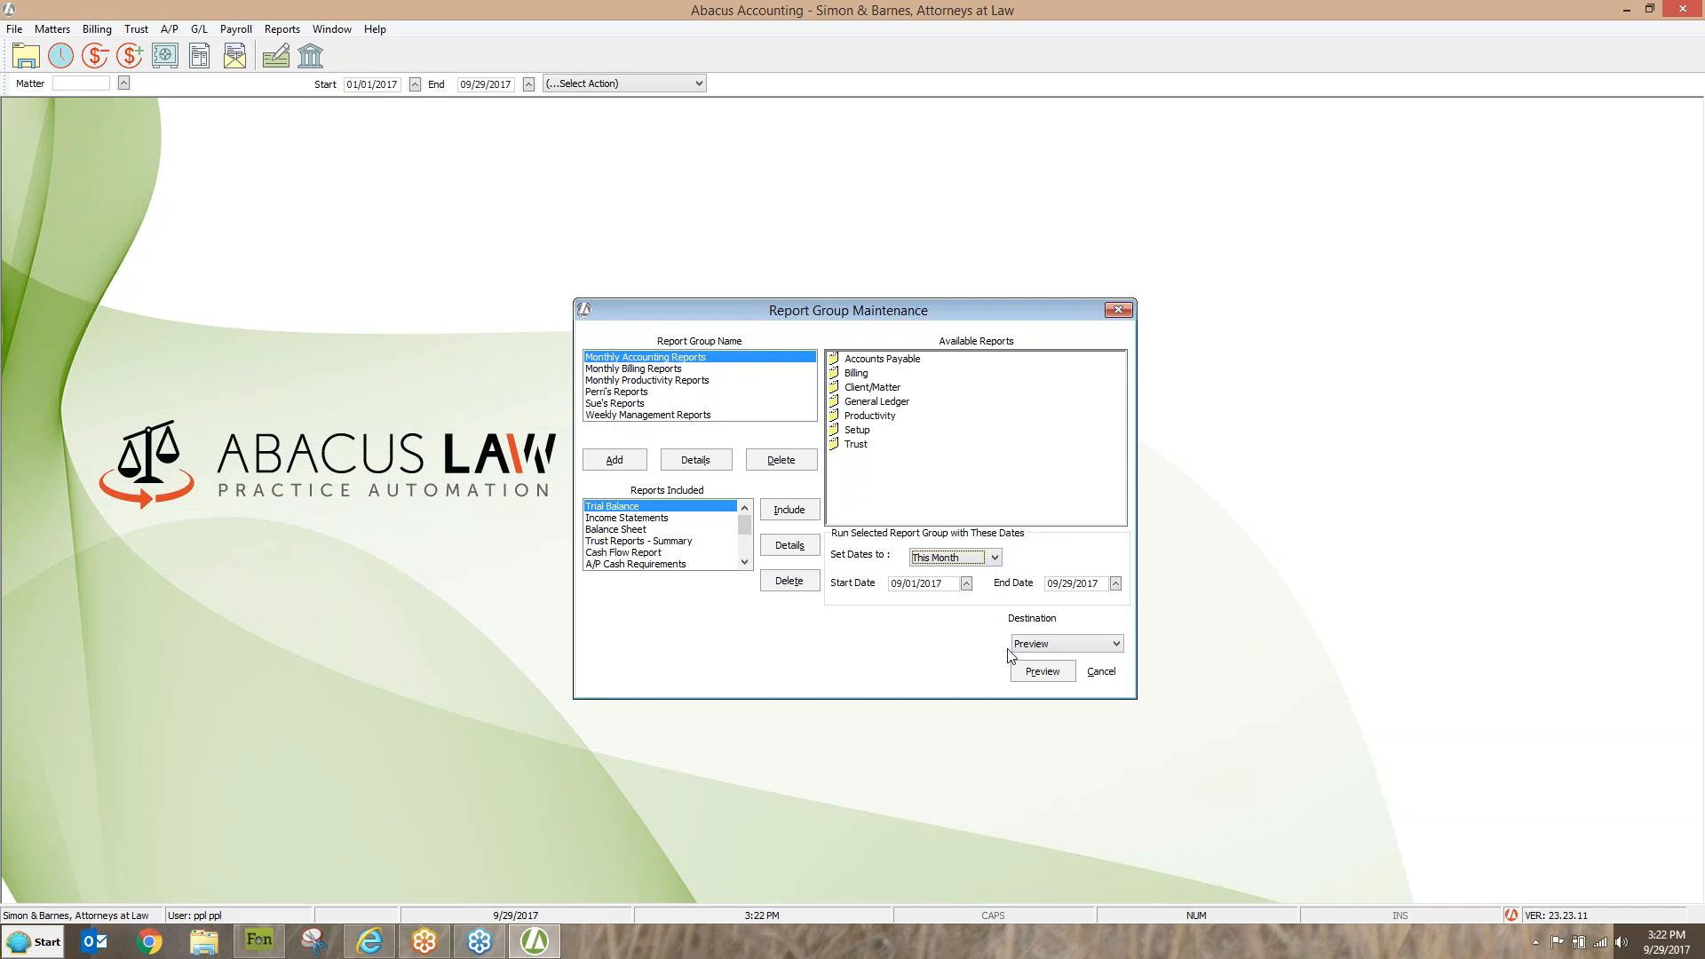
Check the available output destinations and the reports included in the new personal report group, and close the report group maintenance
{"action": "left_click", "coordinate": [1117, 645]}
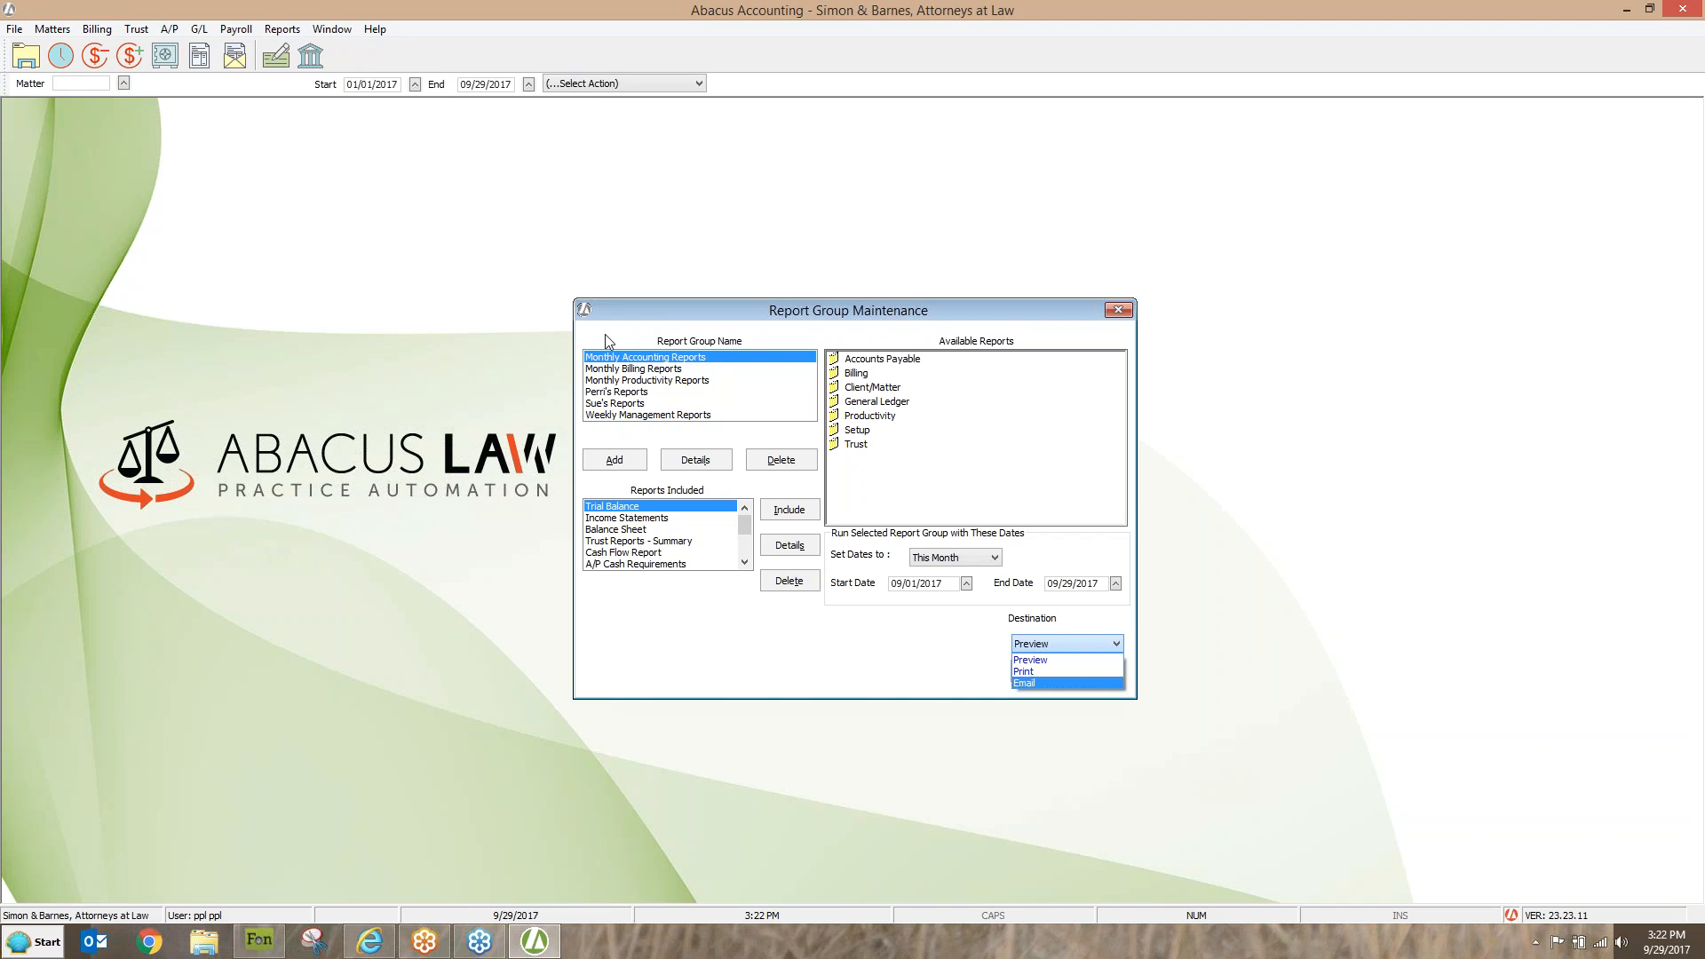
{"action": "left_click", "coordinate": [618, 393]}
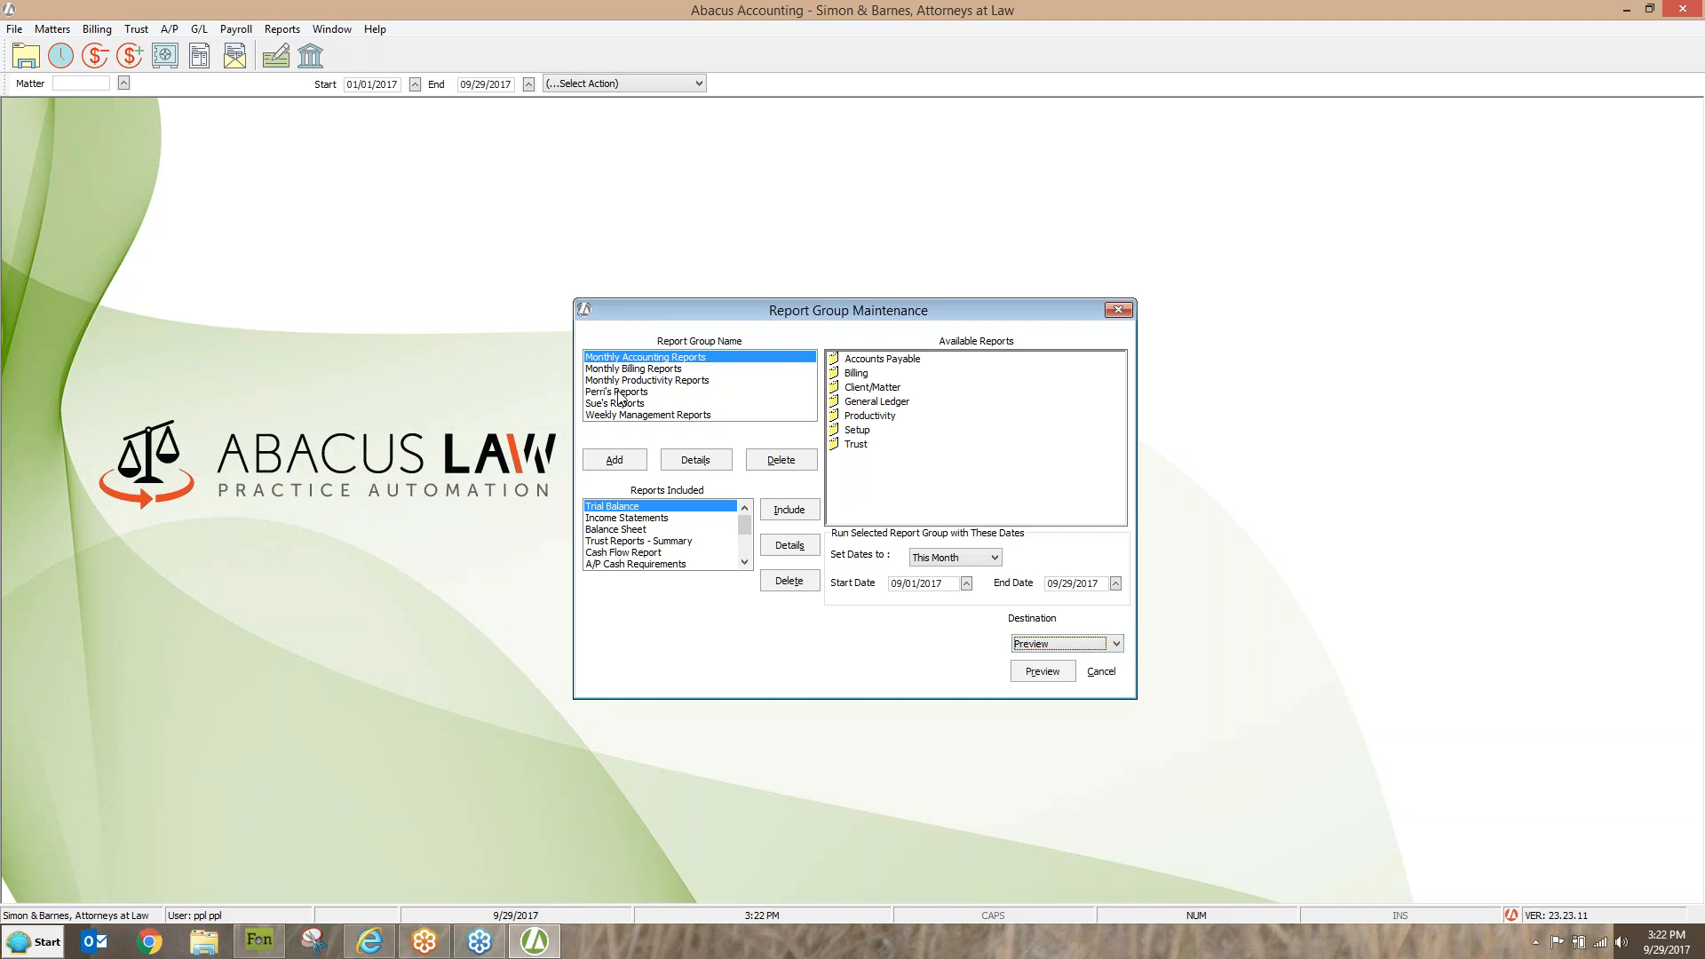
{"action": "left_click", "coordinate": [618, 393]}
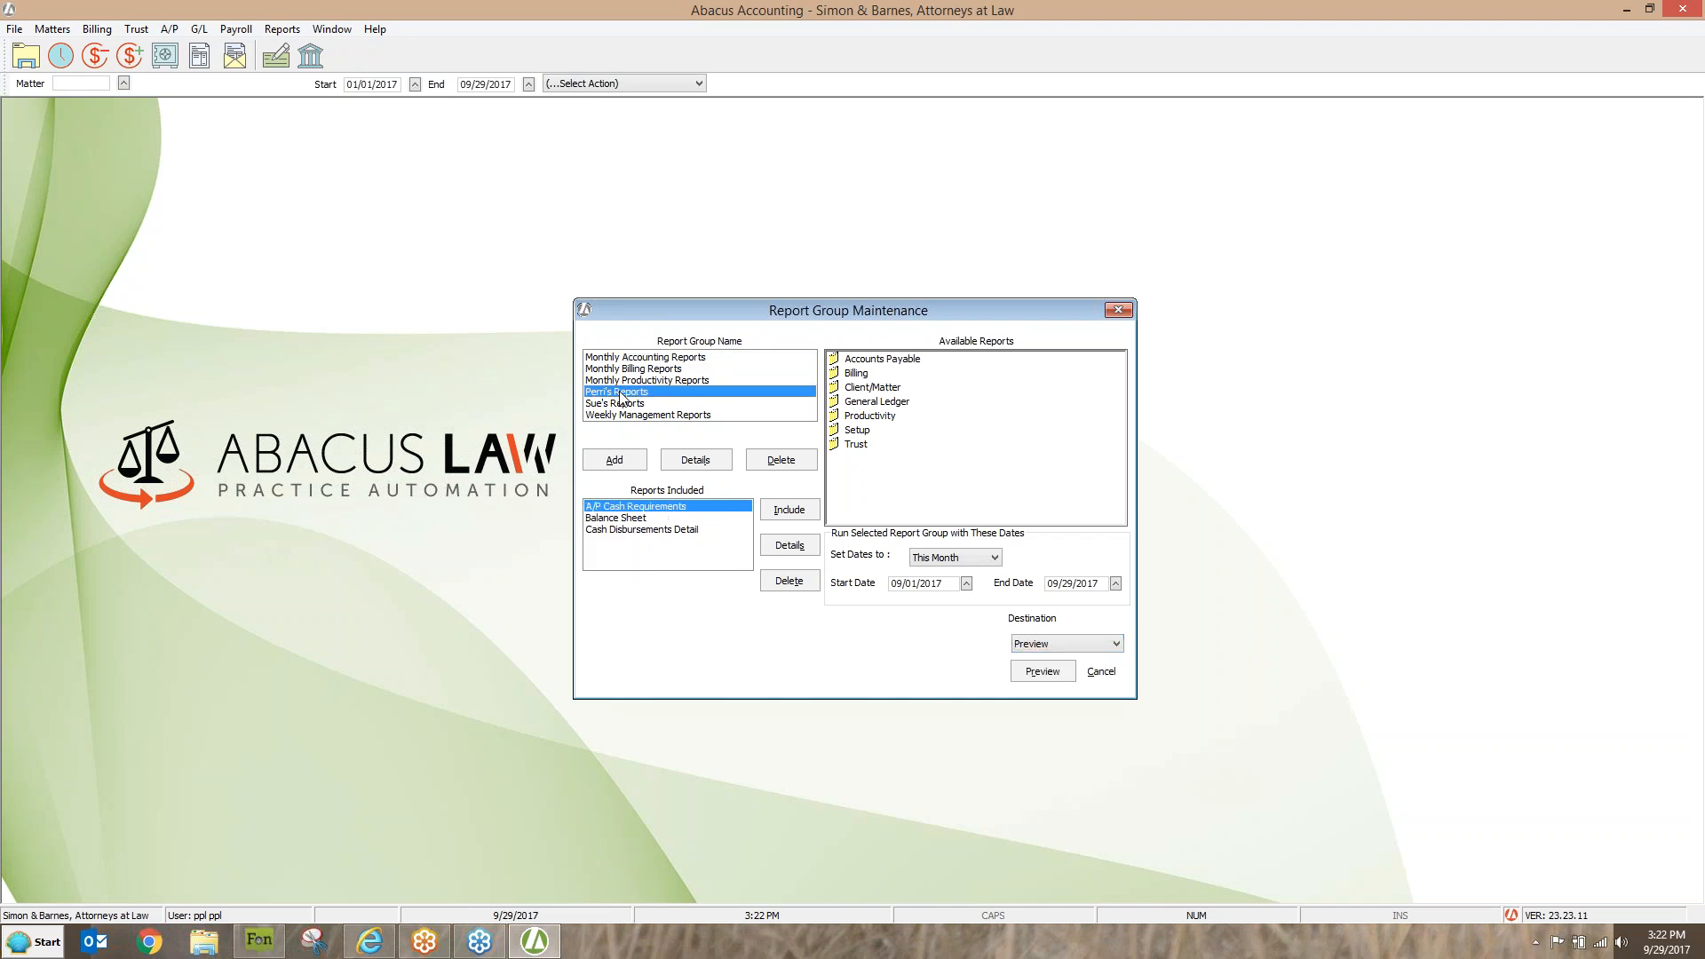
{"action": "left_click", "coordinate": [1116, 644]}
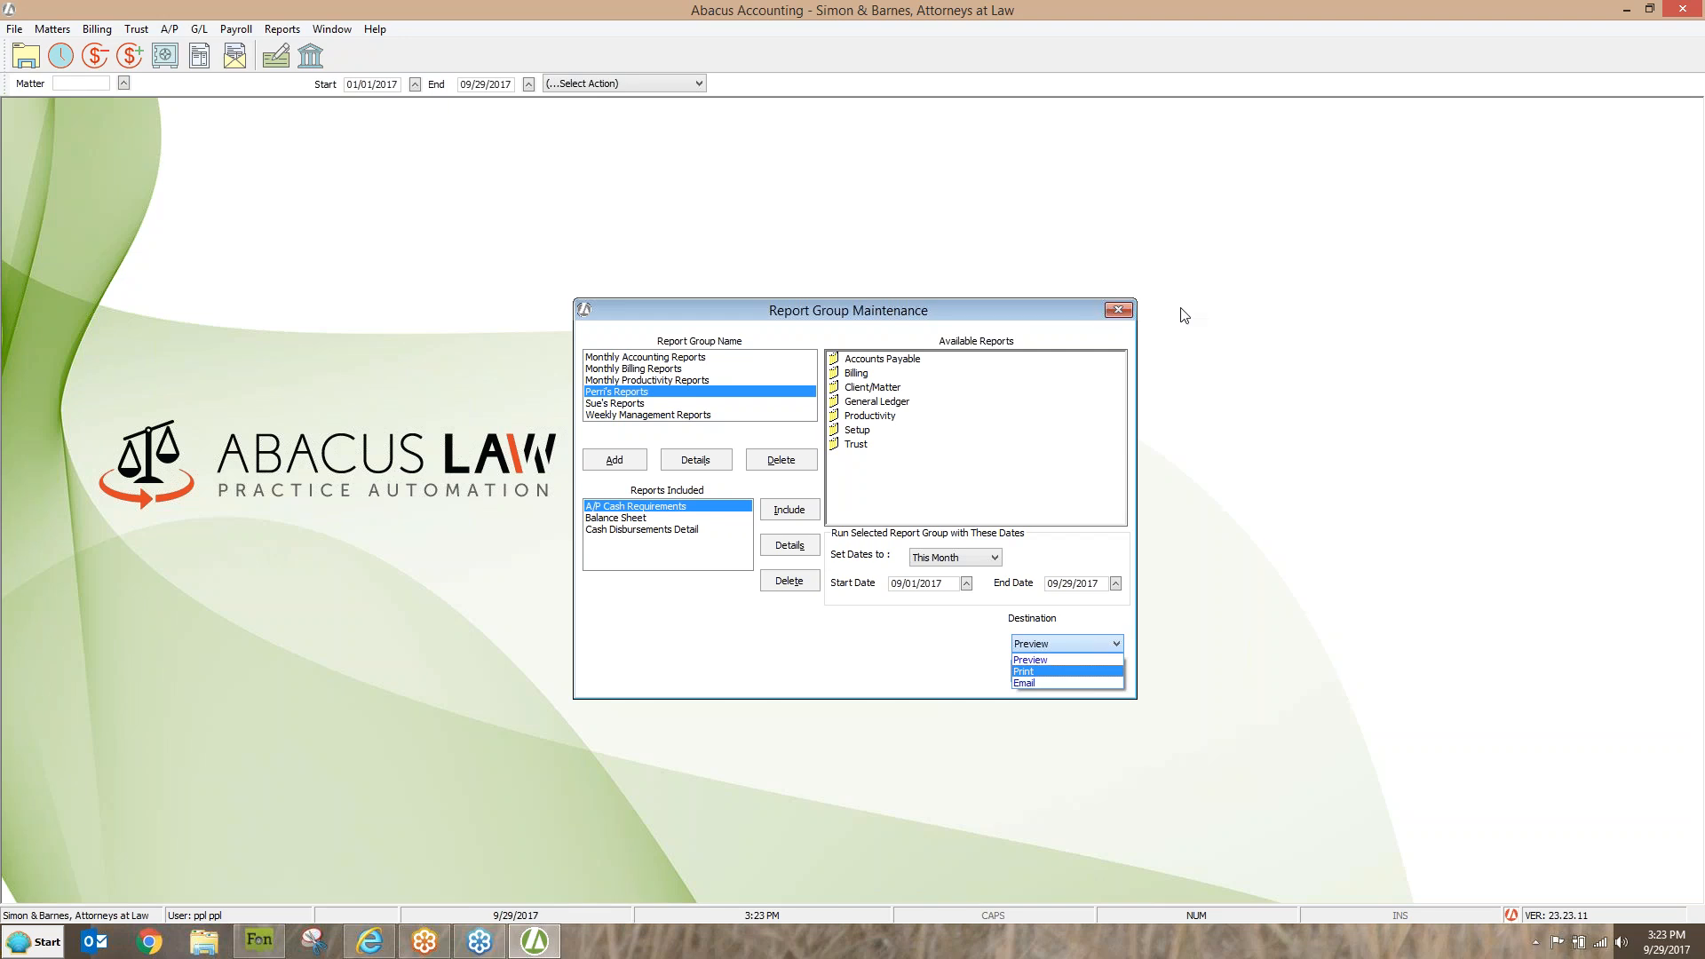
{"action": "left_click", "coordinate": [1123, 313]}
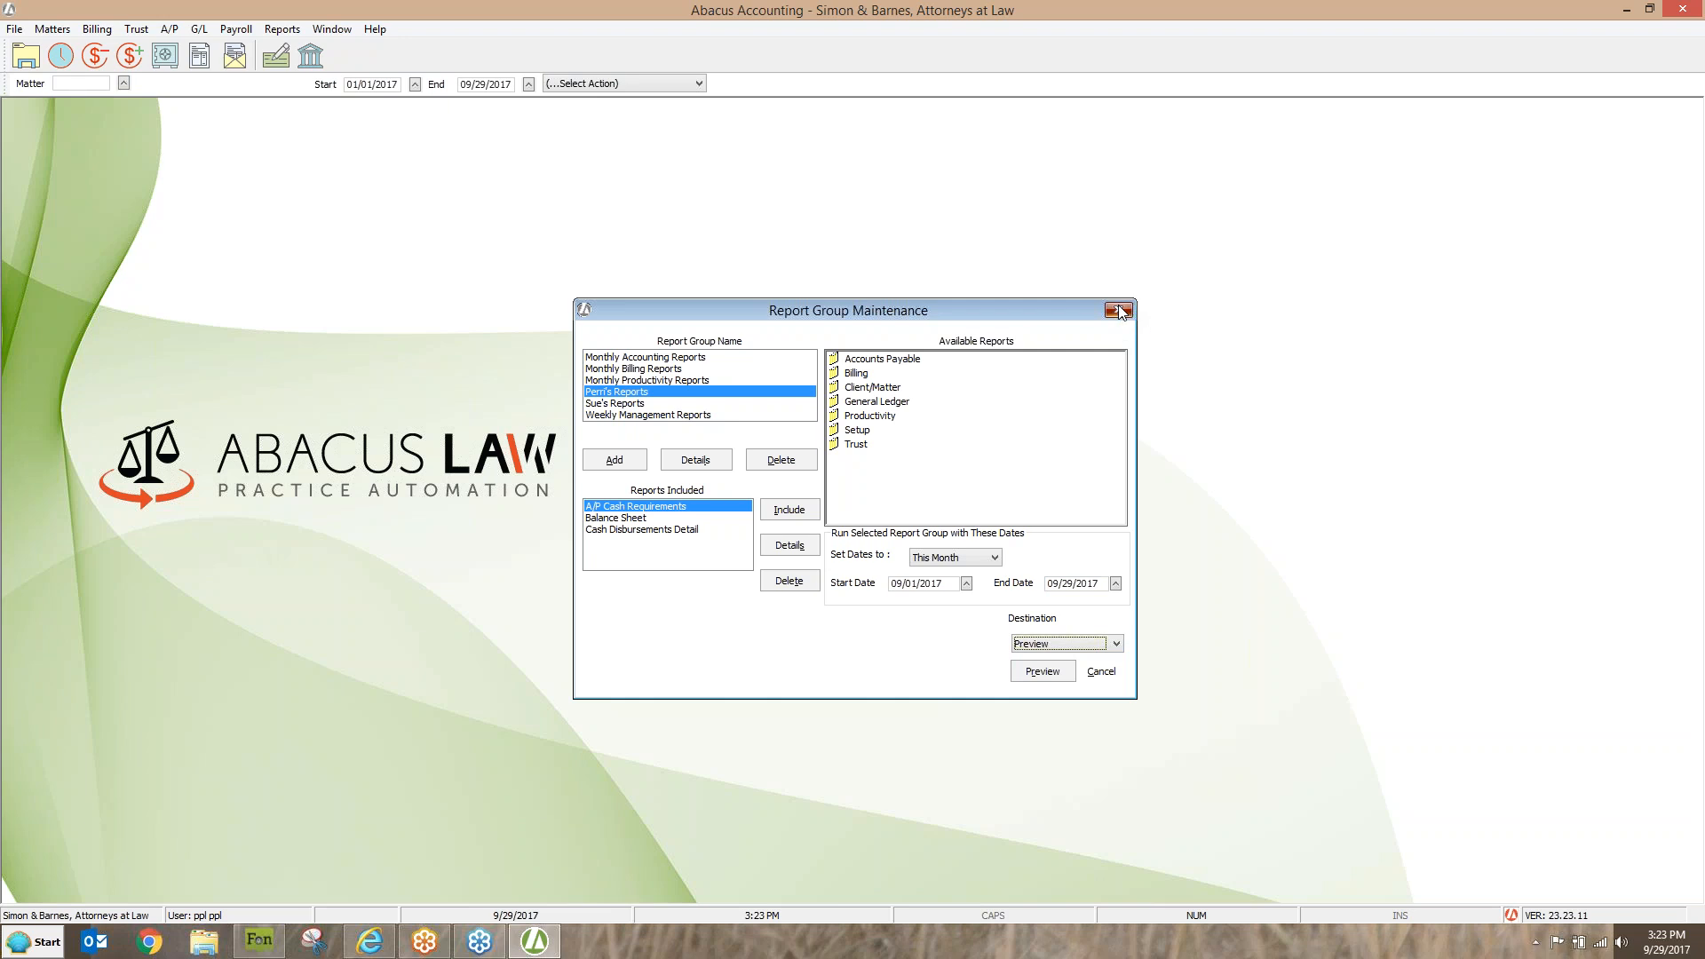
{"action": "left_click", "coordinate": [1121, 312]}
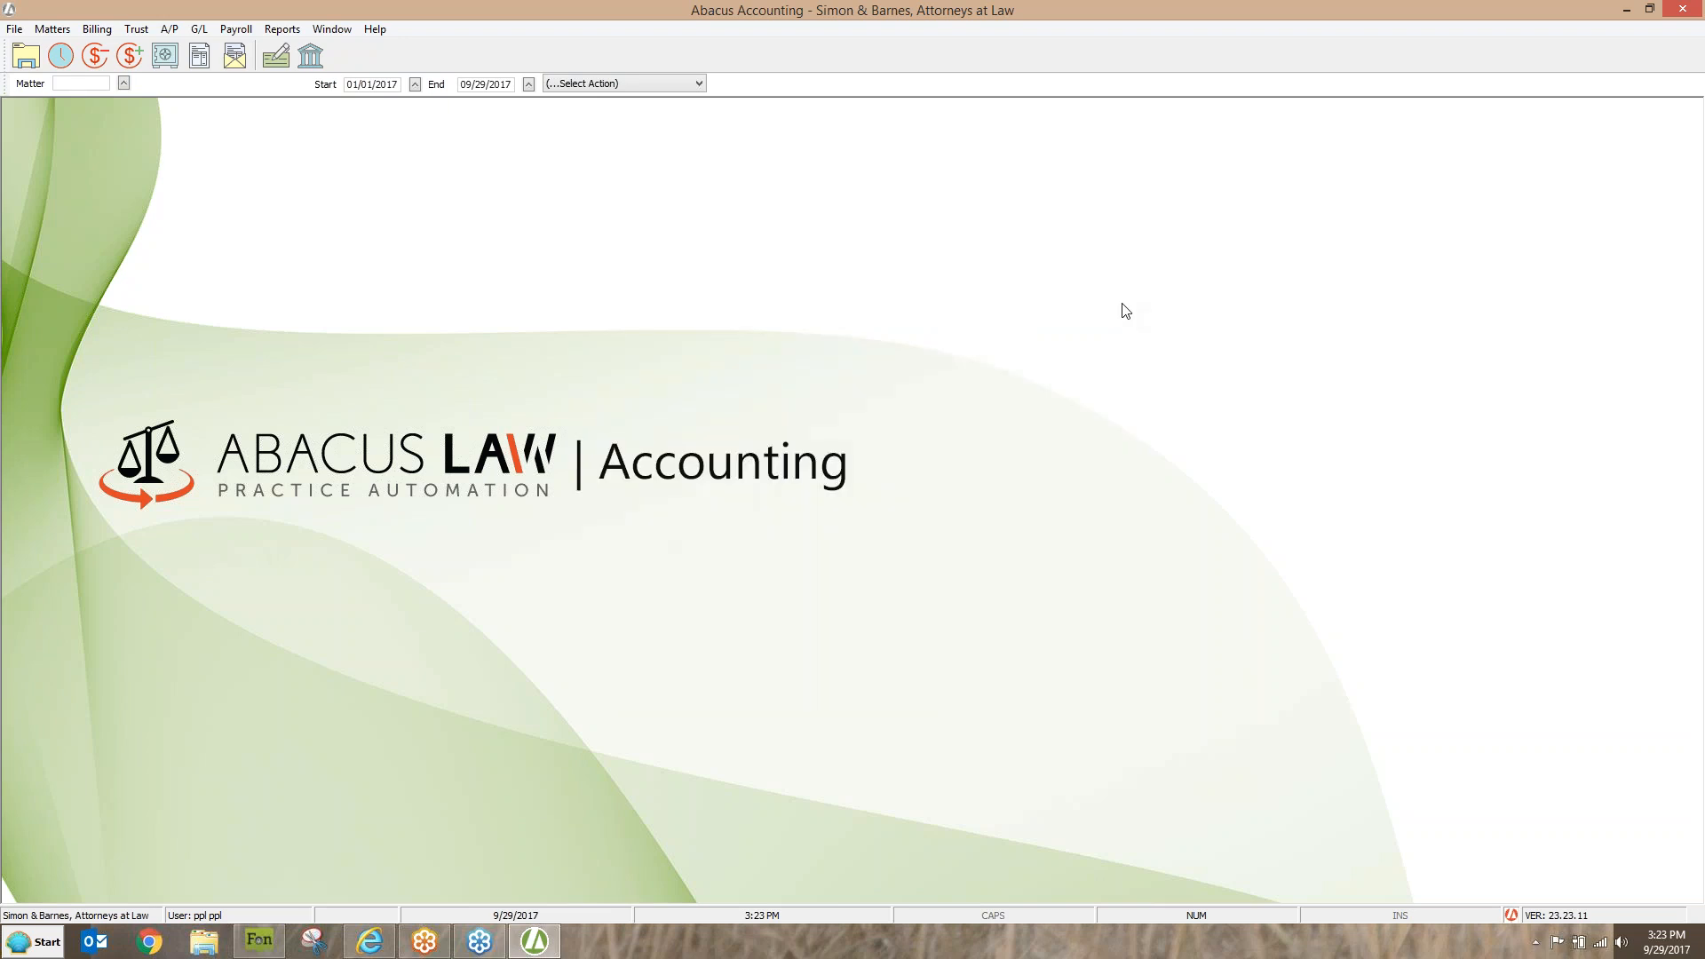